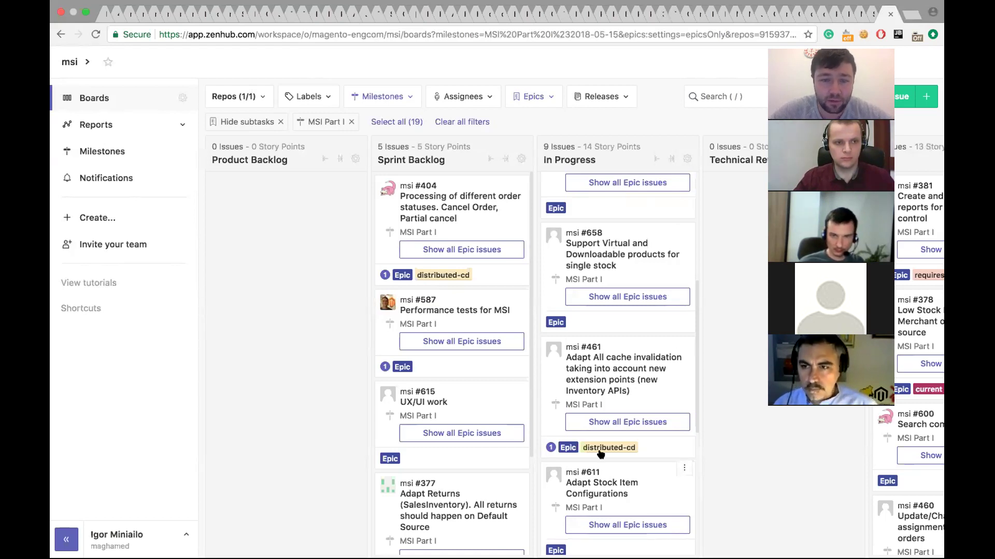
mouse_move(642, 544)
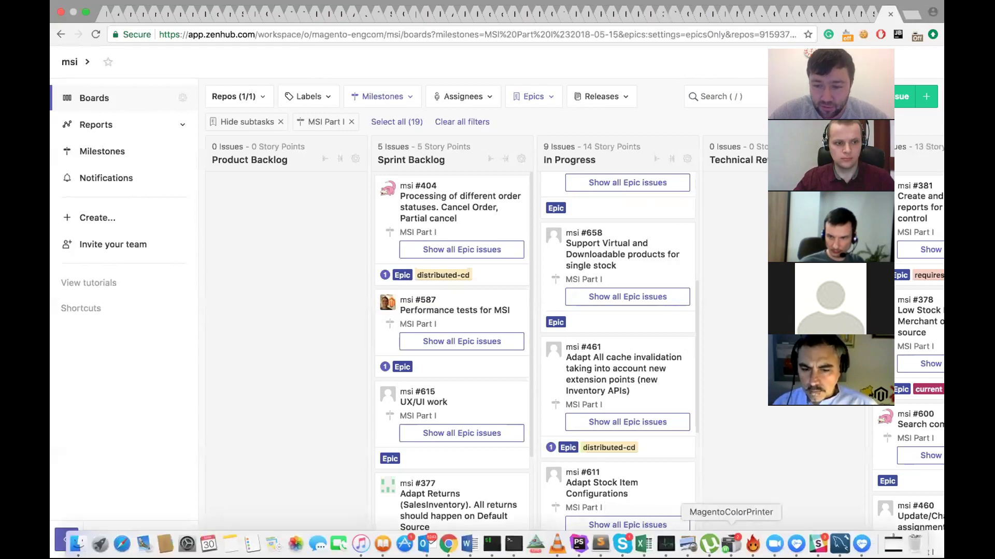
left_click(774, 544)
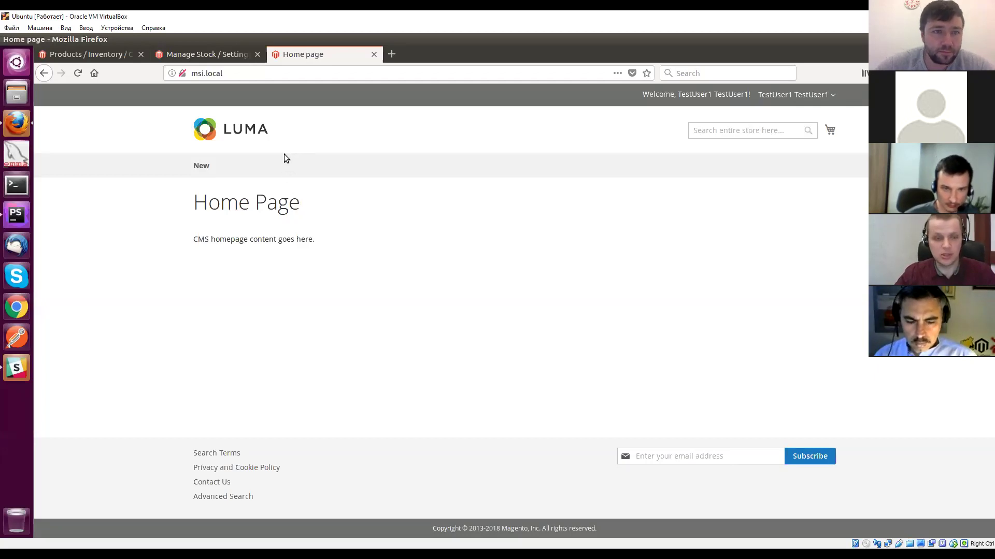
Step: Switch to the Magento admin and review the stock list and the product list
left_click(202, 54)
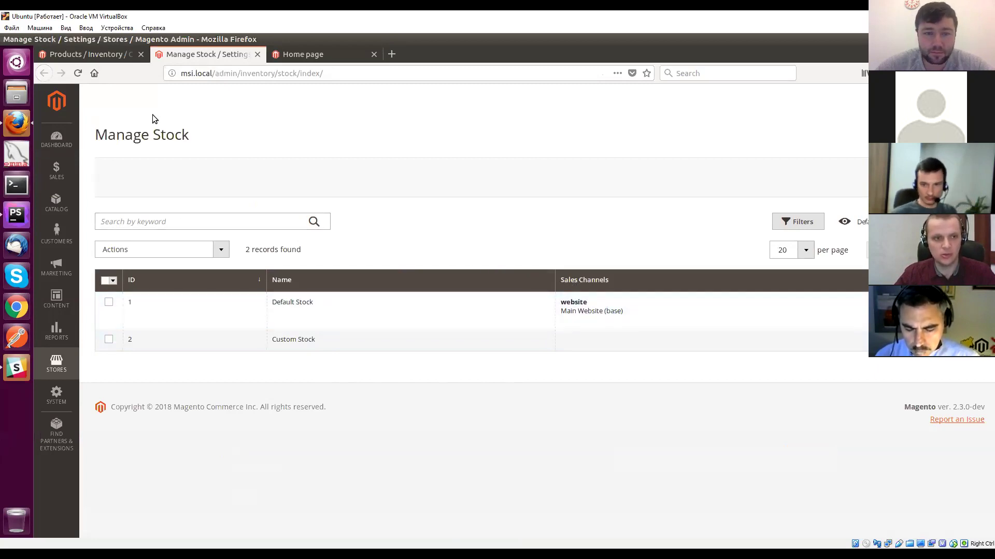
left_click(95, 52)
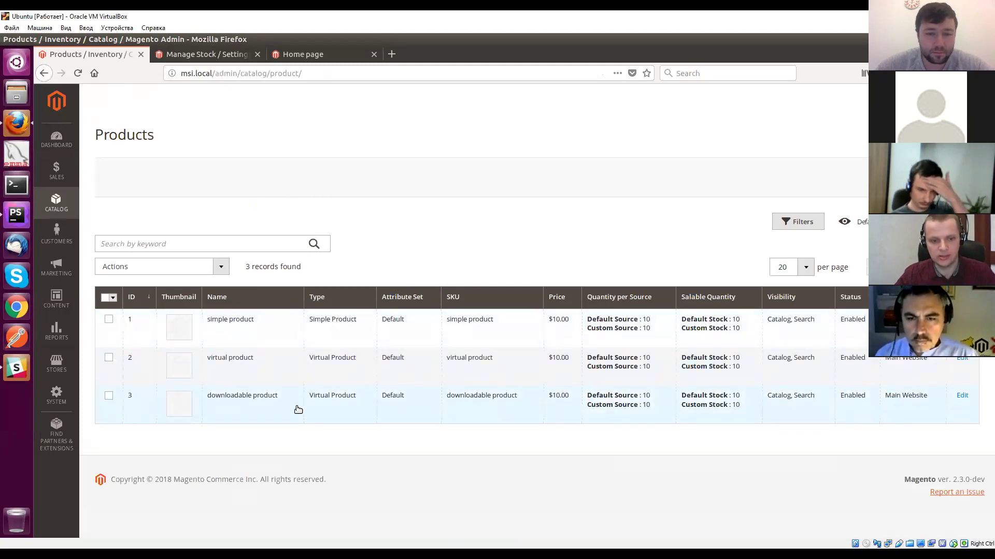
Step: Try to mark the downloadable product as downloadable in its Downloadable Information, save it and return to the product list
left_click(962, 397)
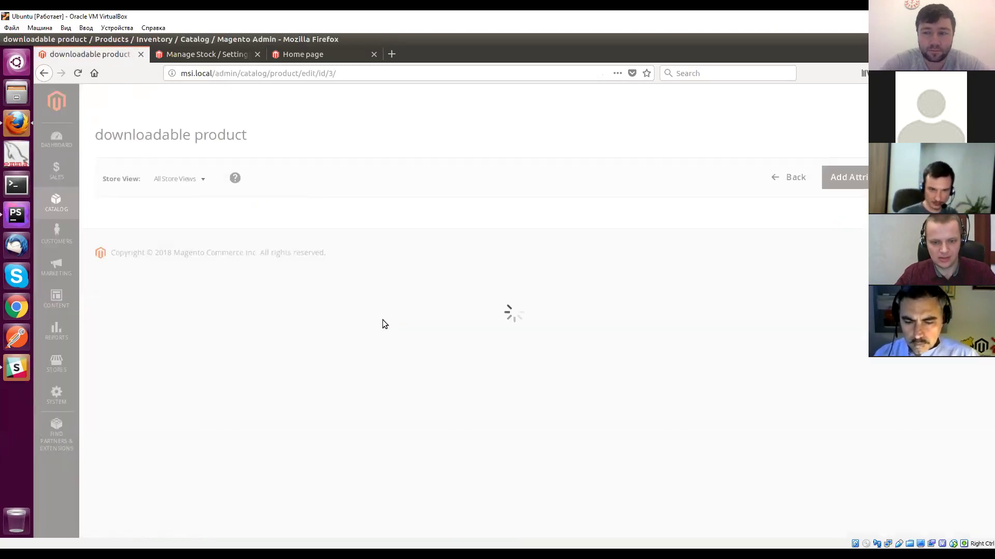
scroll(382, 319, "down", 7)
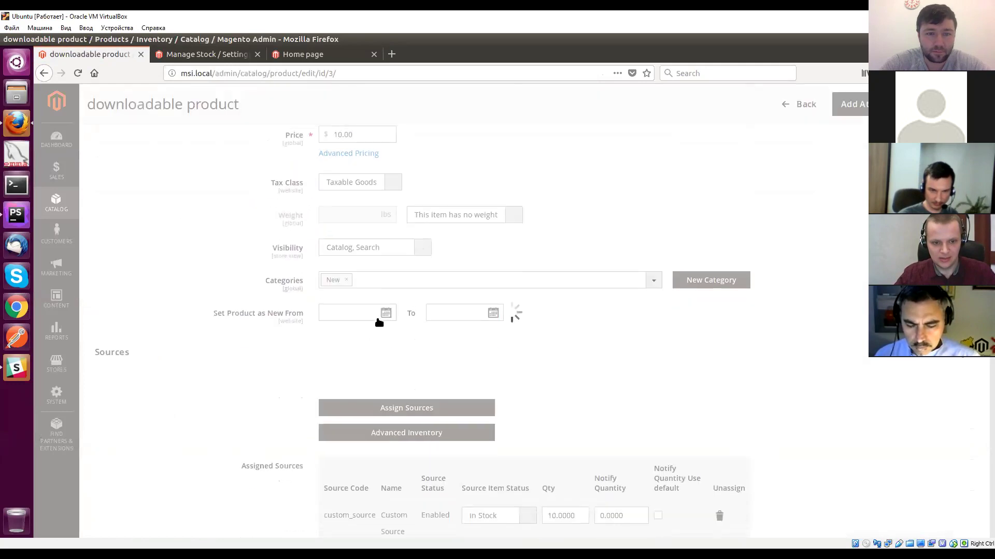
scroll(374, 327, "down", 15)
left_click(192, 419)
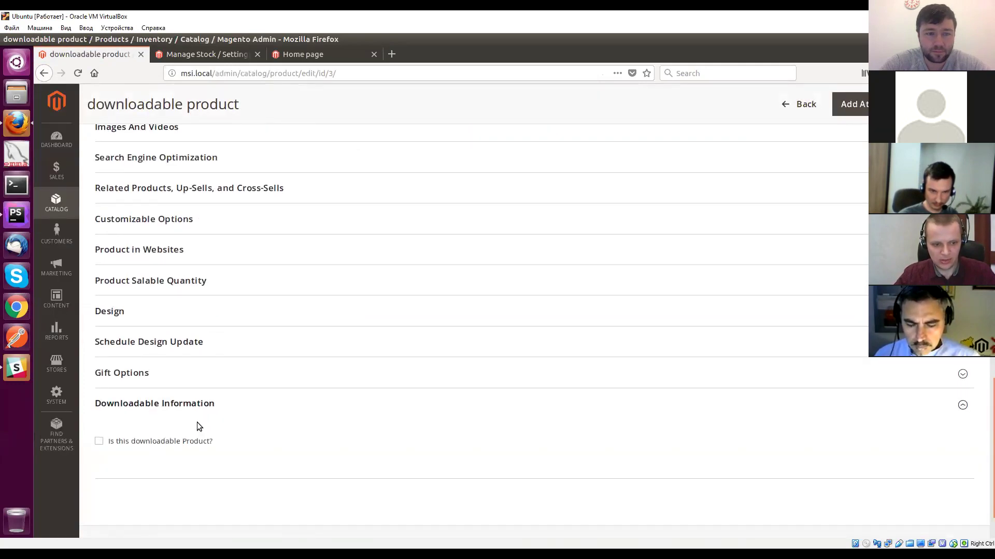
left_click(128, 445)
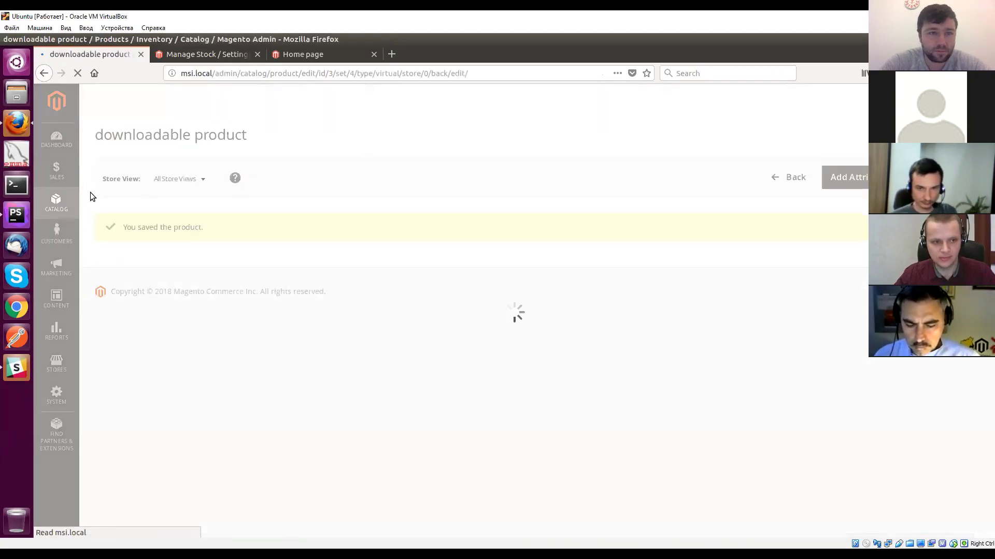
left_click(65, 208)
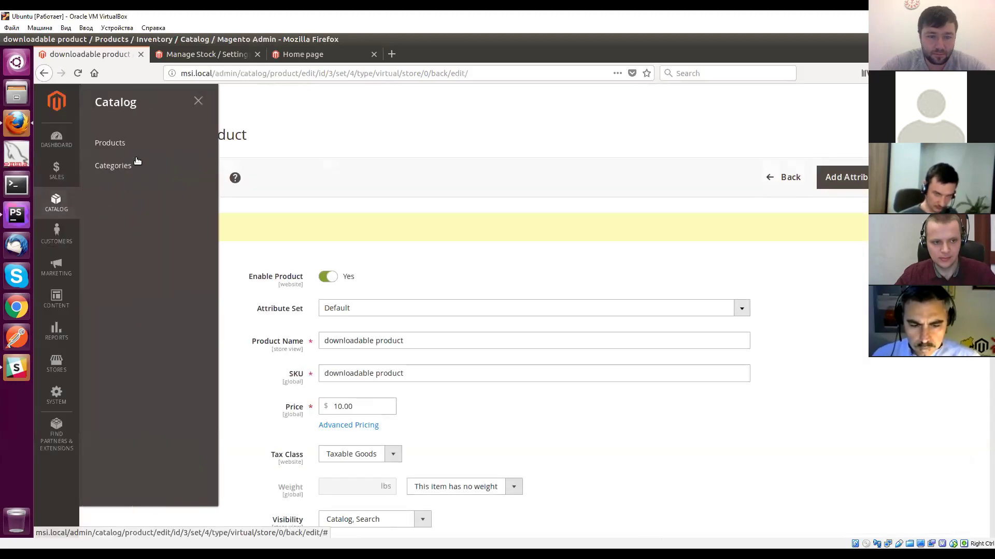
left_click(120, 143)
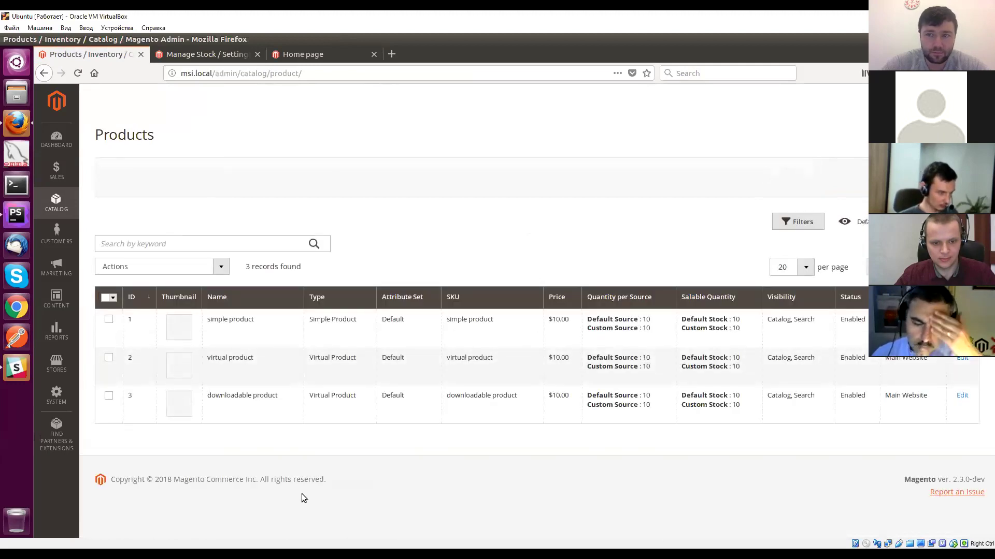
Step: Reopen the downloadable product, enable "Is this downloadable Product?" again, save it and recheck its type in the product list
left_click(962, 397)
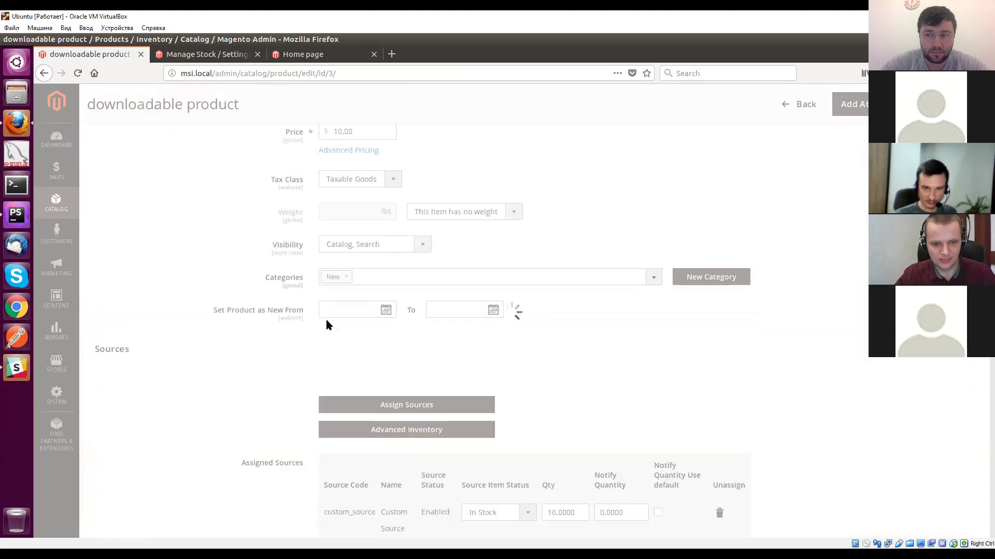
scroll(326, 324, "down", 8)
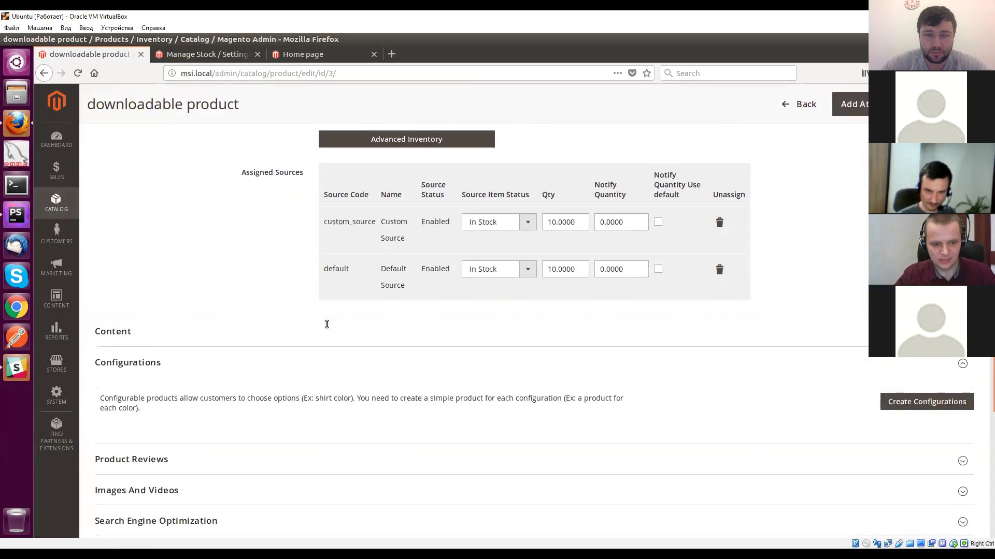
scroll(227, 411, "down", 7)
left_click(234, 411)
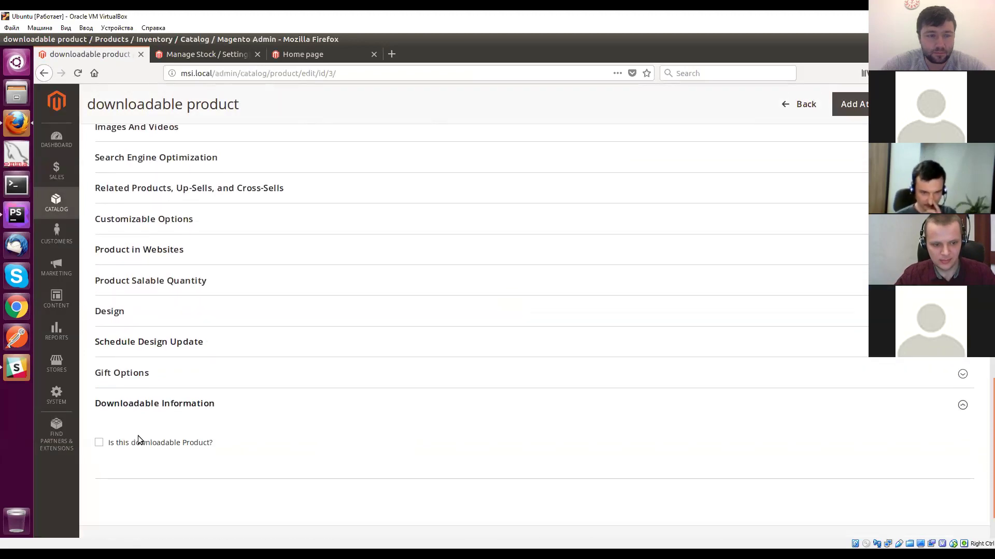
left_click(128, 445)
scroll(329, 425, "down", 5)
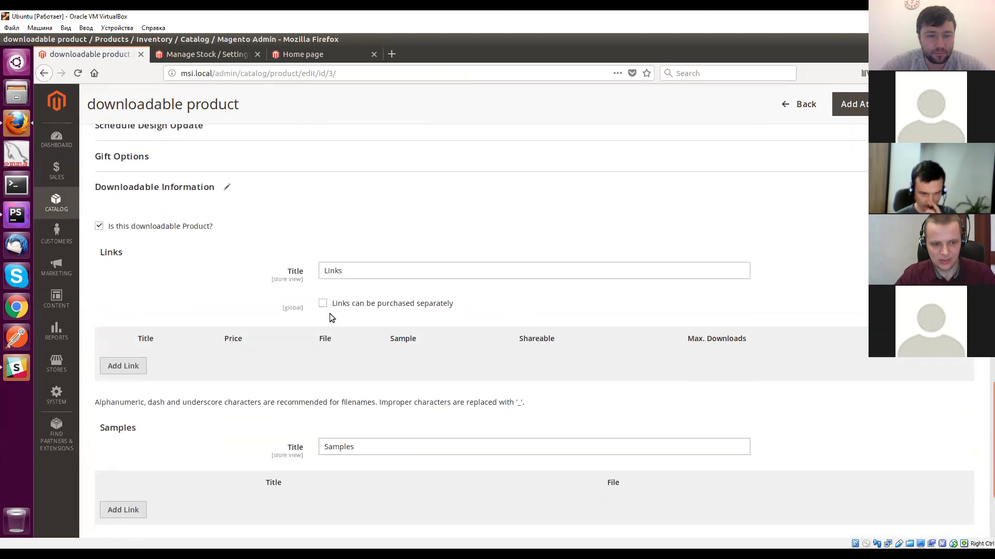
left_click(935, 104)
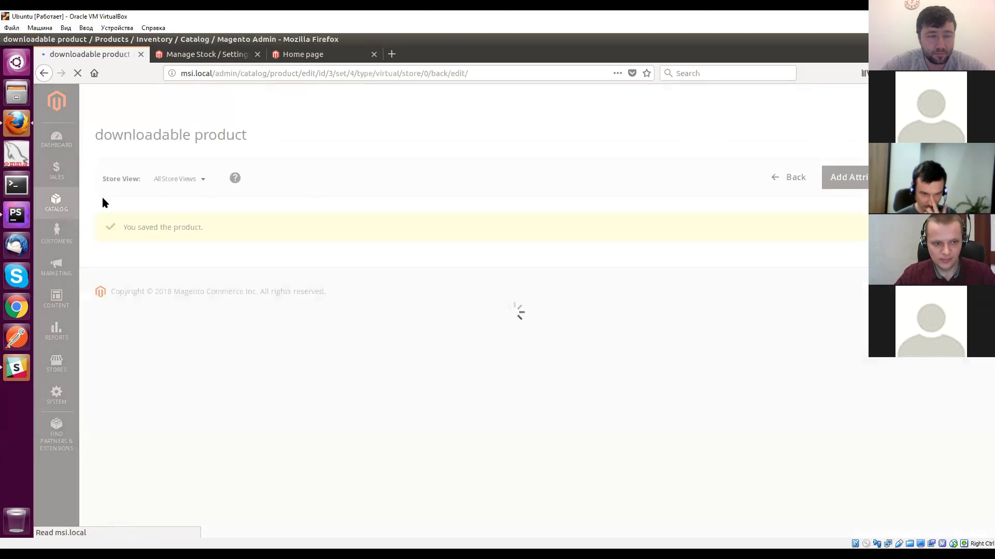
left_click(57, 202)
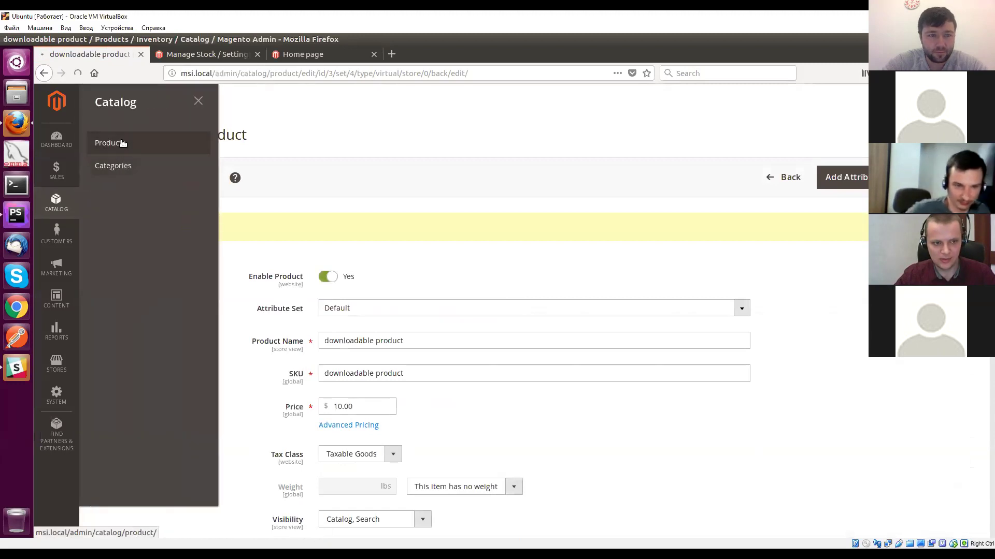
left_click(122, 143)
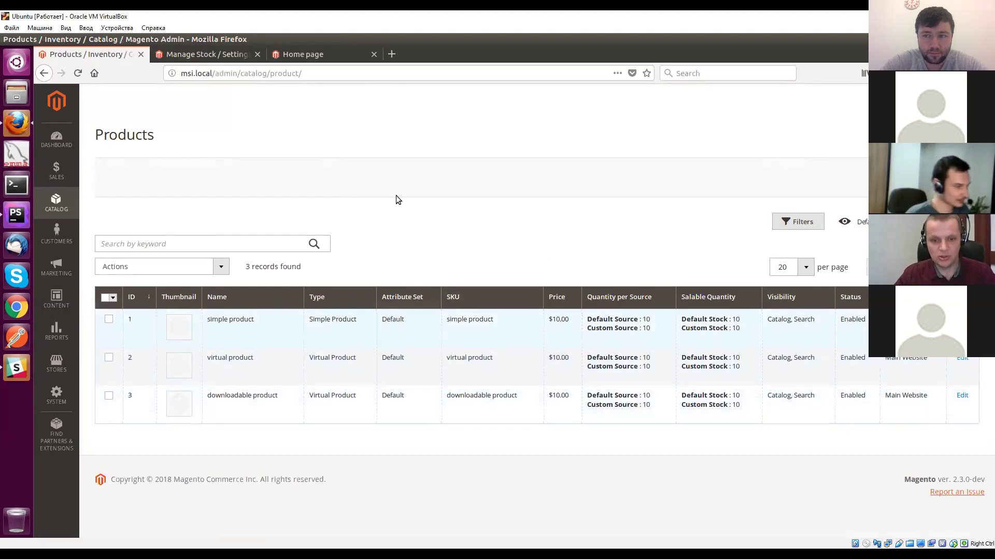
Step: Open the New category on the storefront and search the store for "prod"
left_click(312, 57)
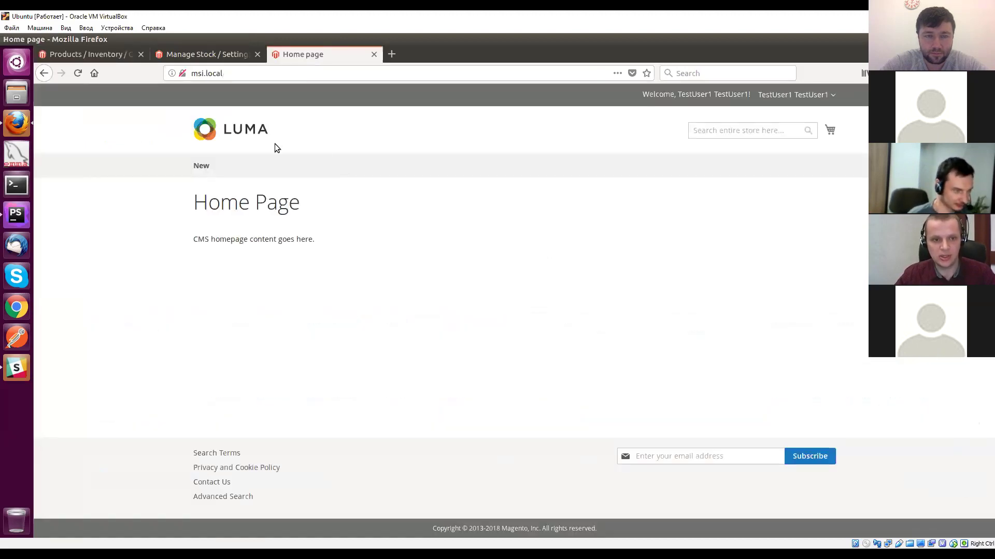
left_click(204, 166)
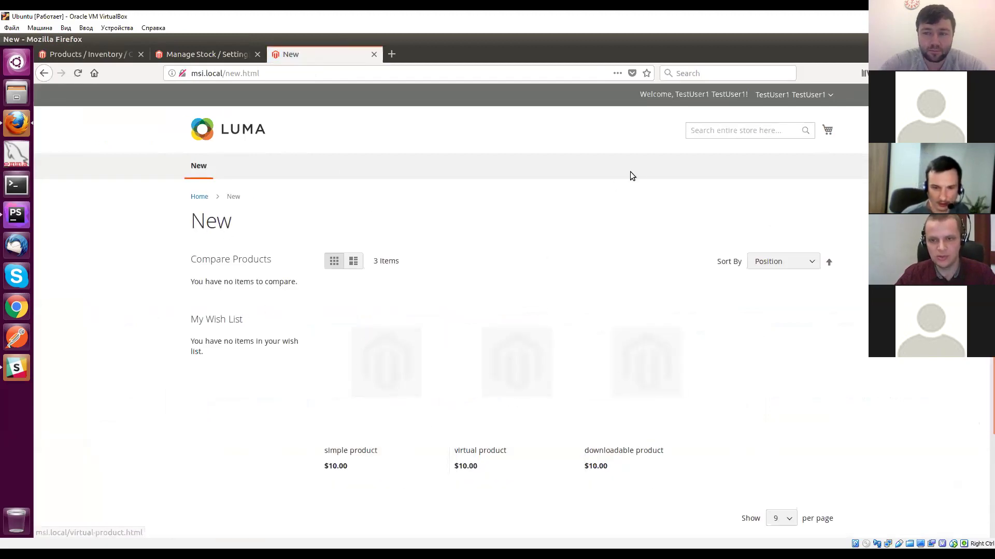
left_click(711, 133)
type("зкщв")
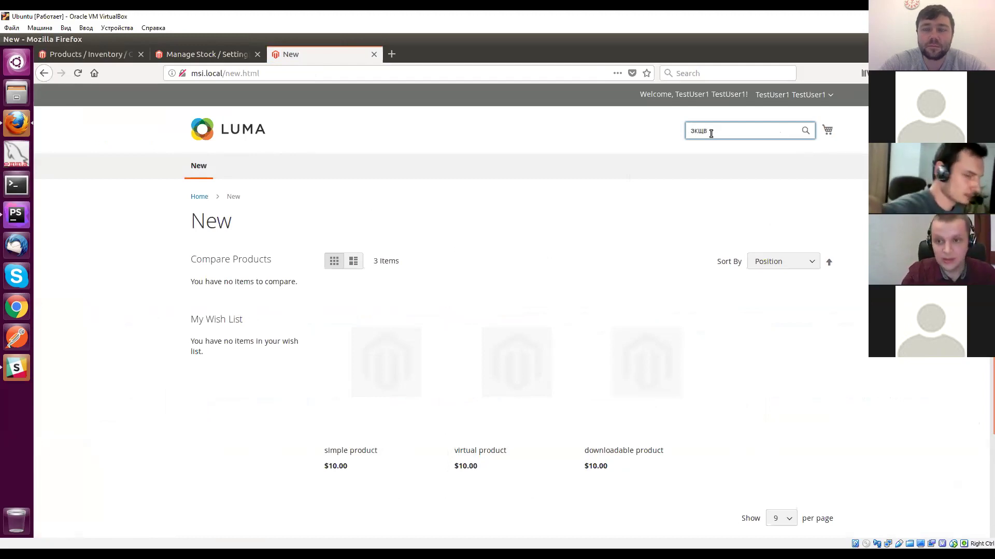
key("BackSpace")
key("BackSpace")
key("BackSpace")
key("BackSpace")
type("p")
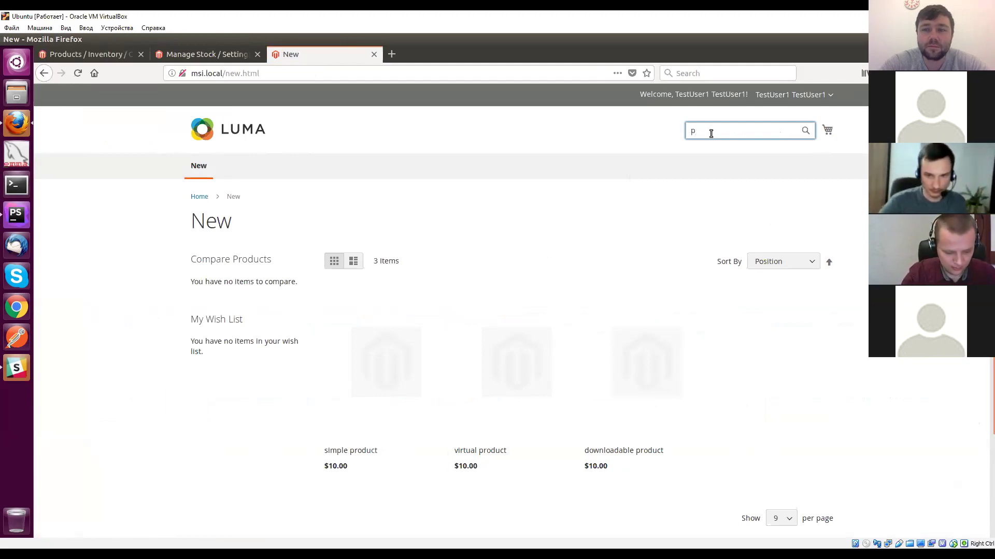
type("rod")
key("Return")
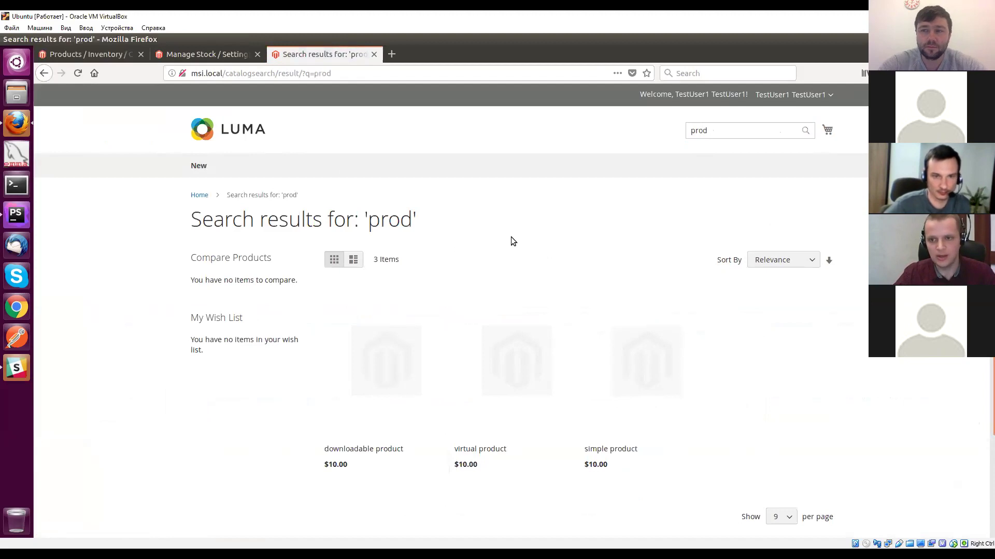
Step: Add the downloadable, virtual and simple products to the cart and proceed to checkout
mouse_move(388, 412)
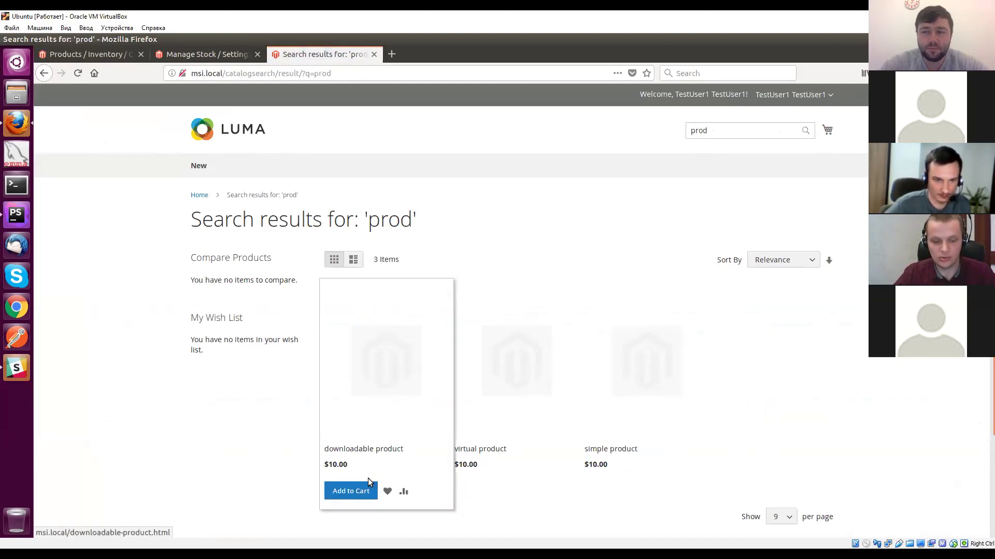
left_click(358, 492)
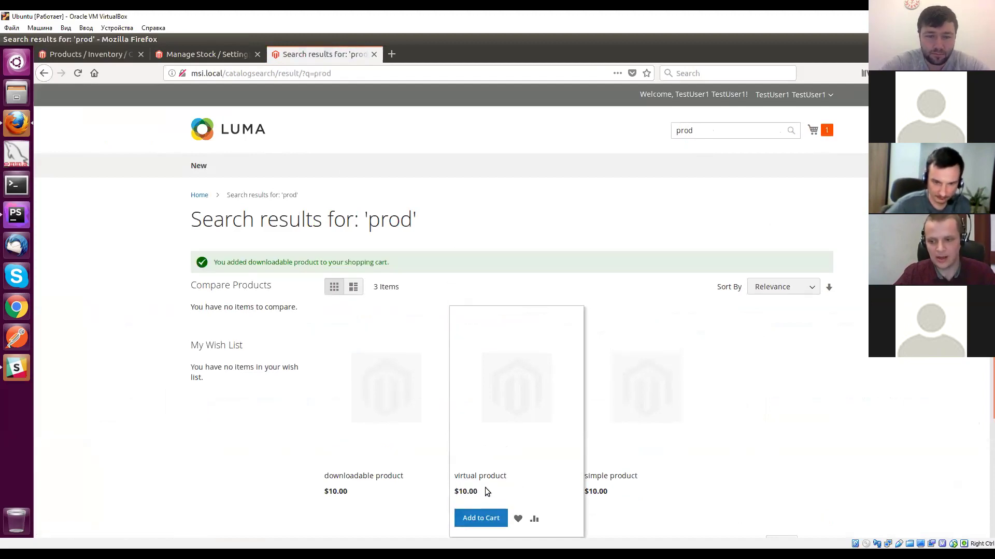
left_click(482, 518)
left_click(607, 518)
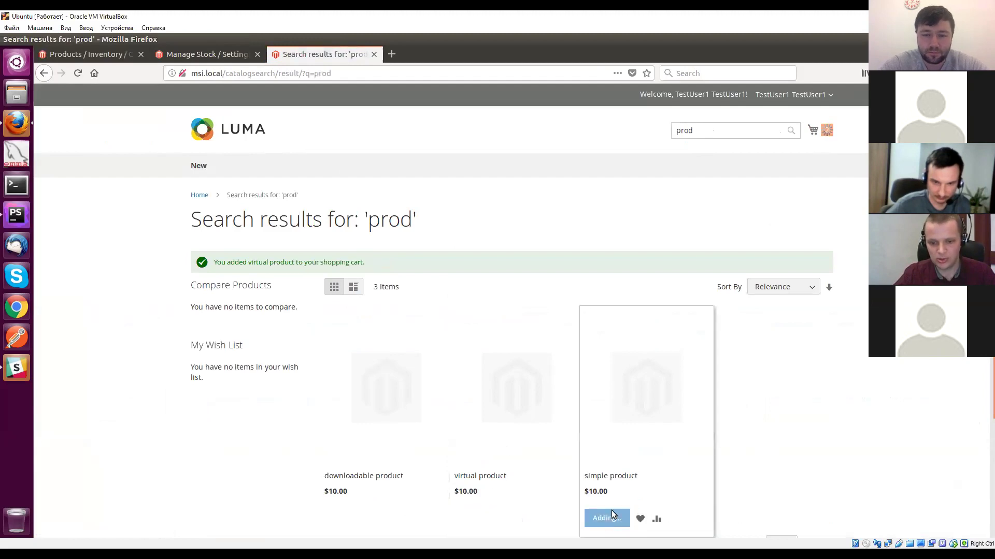
left_click(814, 132)
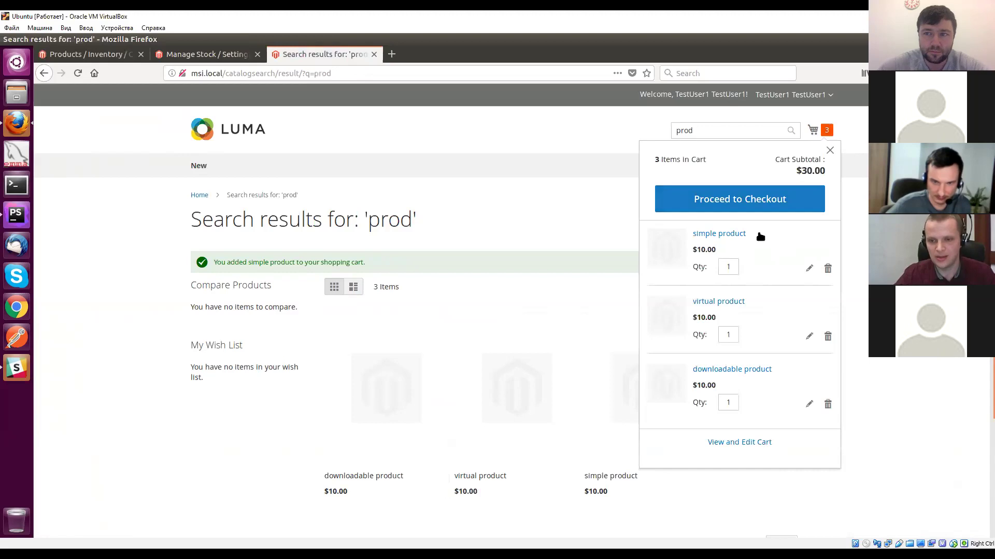
left_click(765, 197)
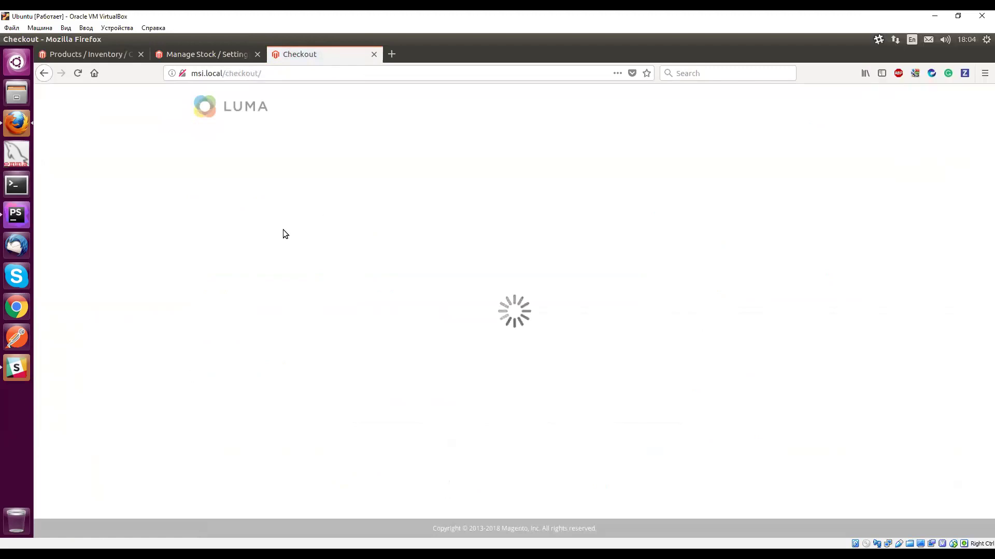
Step: Reuse the customer's first name for the street address, city and postal code, and set the country to Turks & Caicos Islands
left_click_drag(251, 241, 160, 233)
key("ctrl+c")
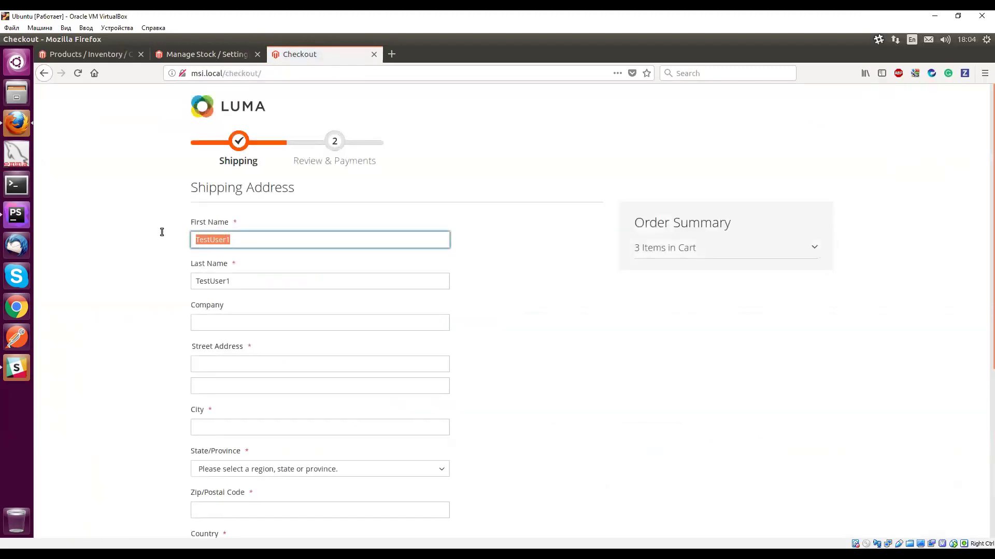
key("Tab")
key("Tab")
key("Tab")
key("ctrl+v")
key("Tab")
key("Tab")
key("ctrl+v")
scroll(225, 312, "down", 3)
left_click(250, 402)
left_click(255, 310)
left_click(239, 360)
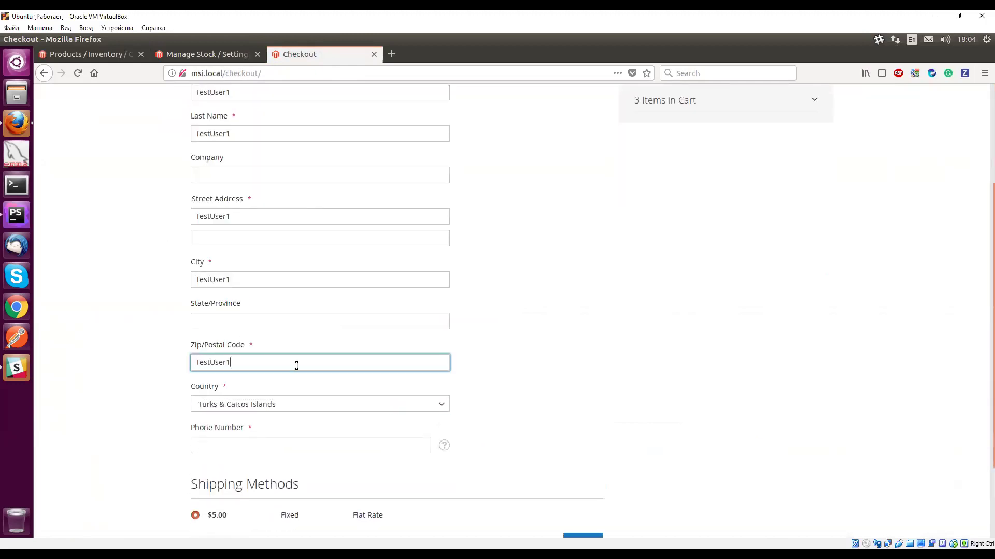
key("ctrl+v")
Step: Complete the required phone number field of the shipping address with the same copied text
scroll(447, 384, "down", 3)
left_click(577, 448)
left_click(388, 347)
key("ctrl+v")
Step: Continue to payment, choose Check / Money order and place the order
left_click(575, 447)
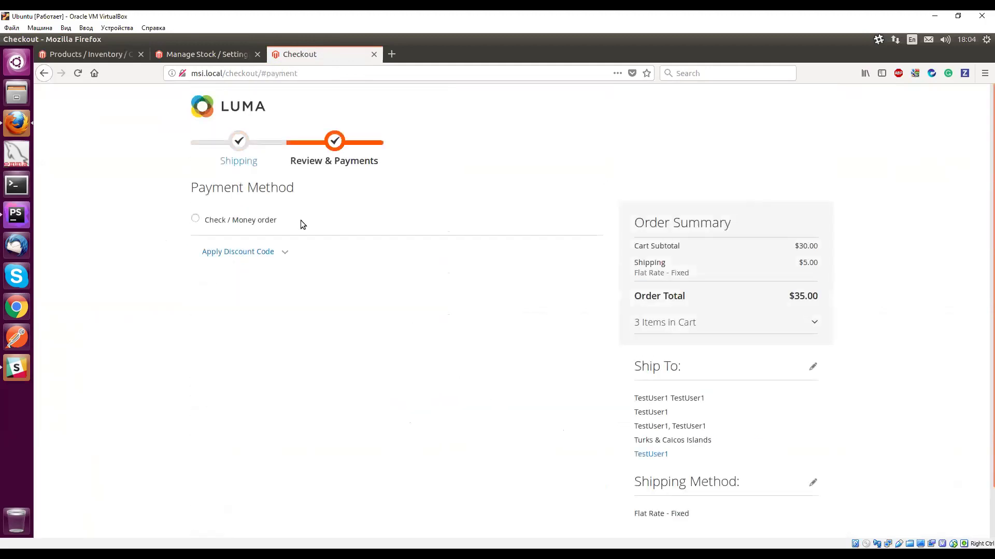
left_click(252, 221)
left_click(560, 345)
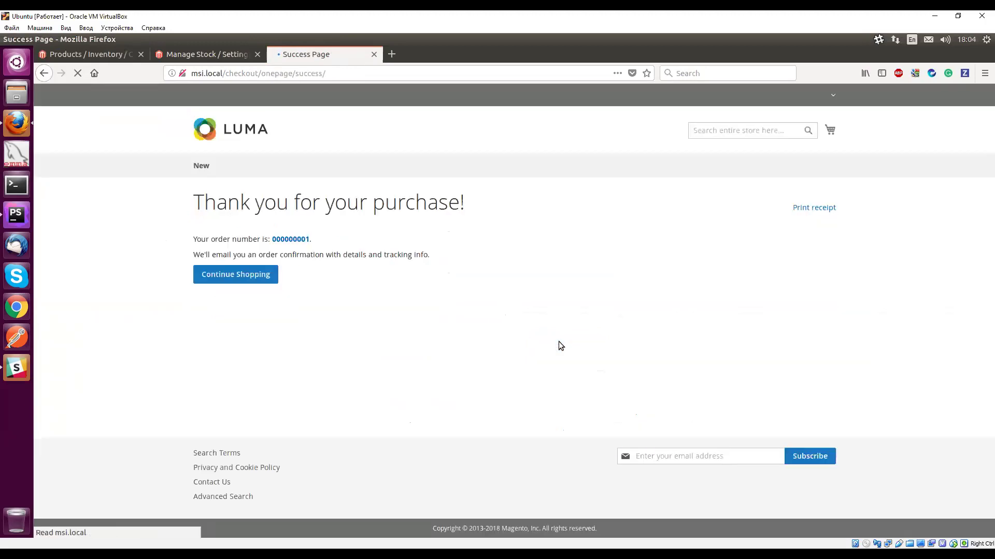
Step: Return to the admin product list and reload it to check the quantities after the order
left_click(219, 55)
key("ctrl+Page_Up")
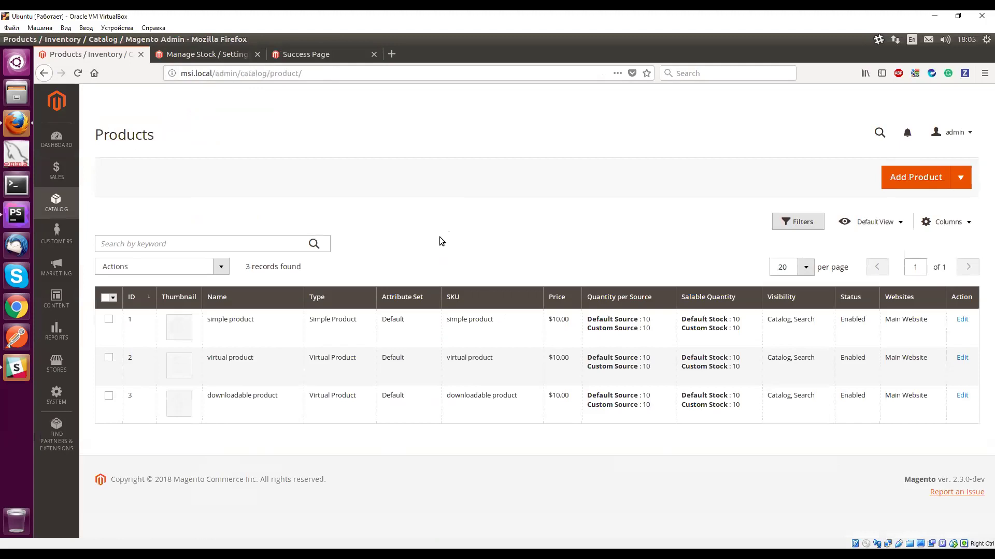
key("F5")
Step: Open the pending order from the sales orders list and submit an invoice for all its items
left_click(58, 173)
left_click(120, 147)
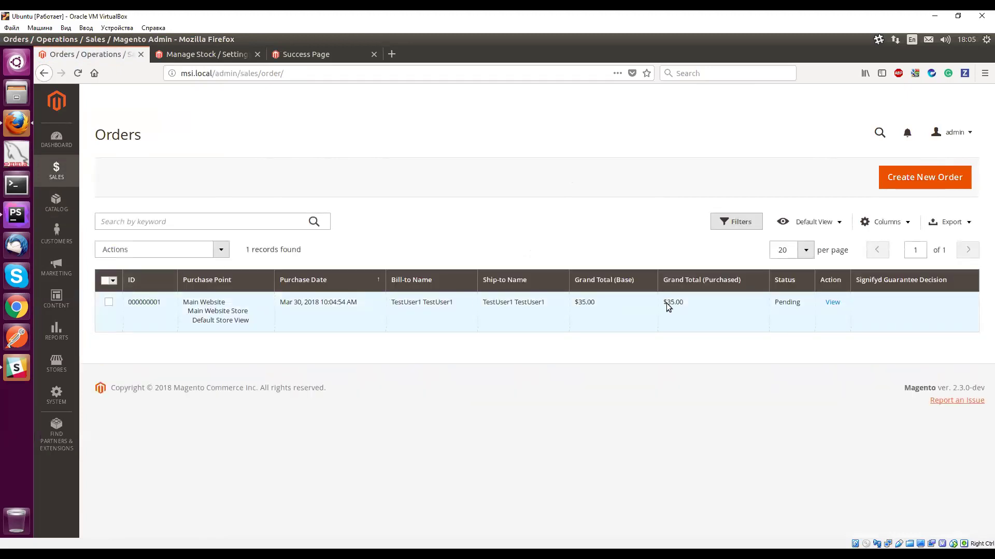
left_click(832, 302)
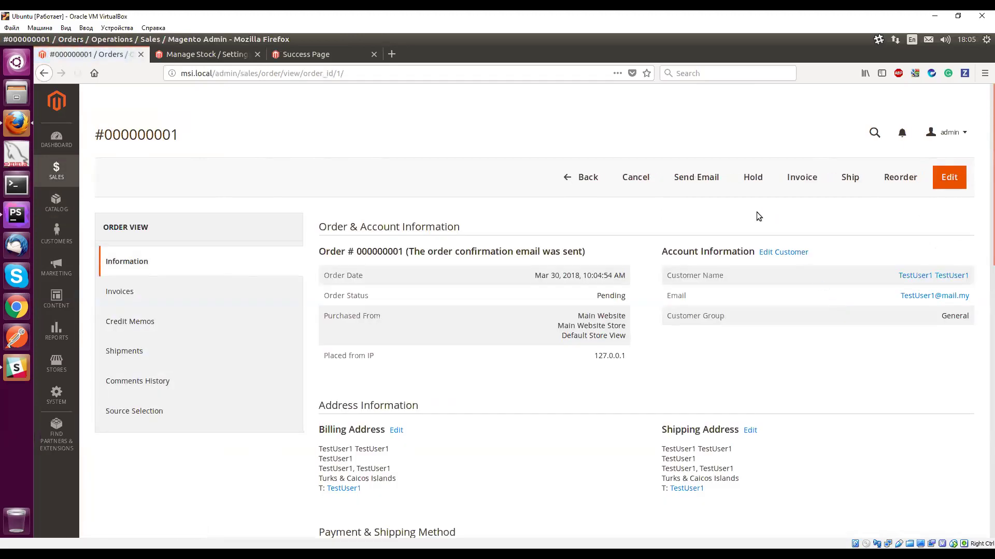
left_click(799, 179)
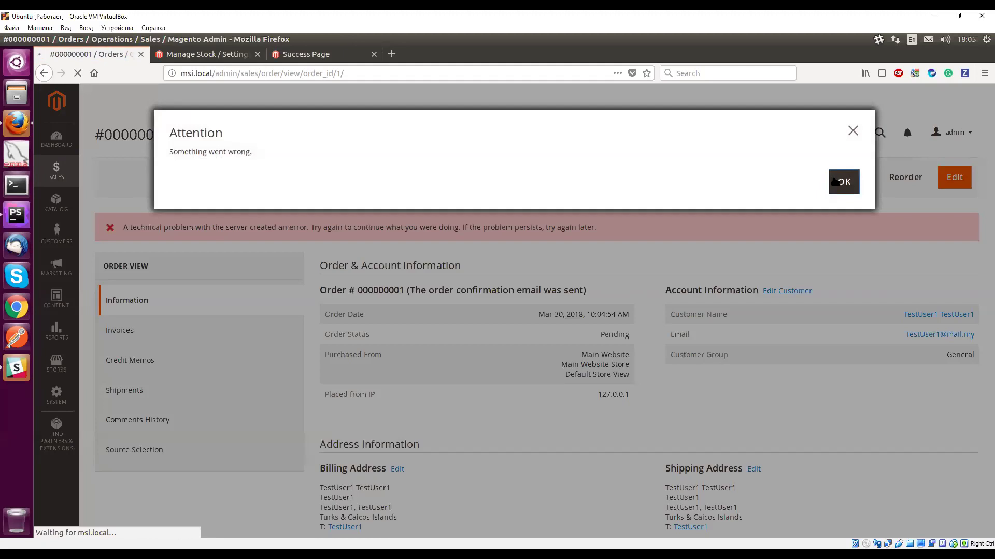
scroll(806, 178, "down", 7)
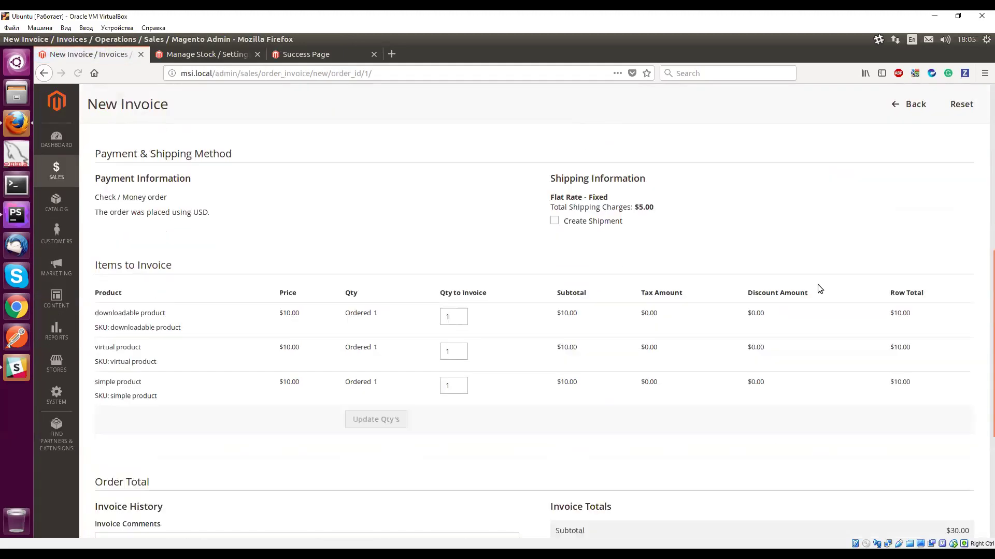
scroll(818, 284, "down", 5)
left_click(913, 417)
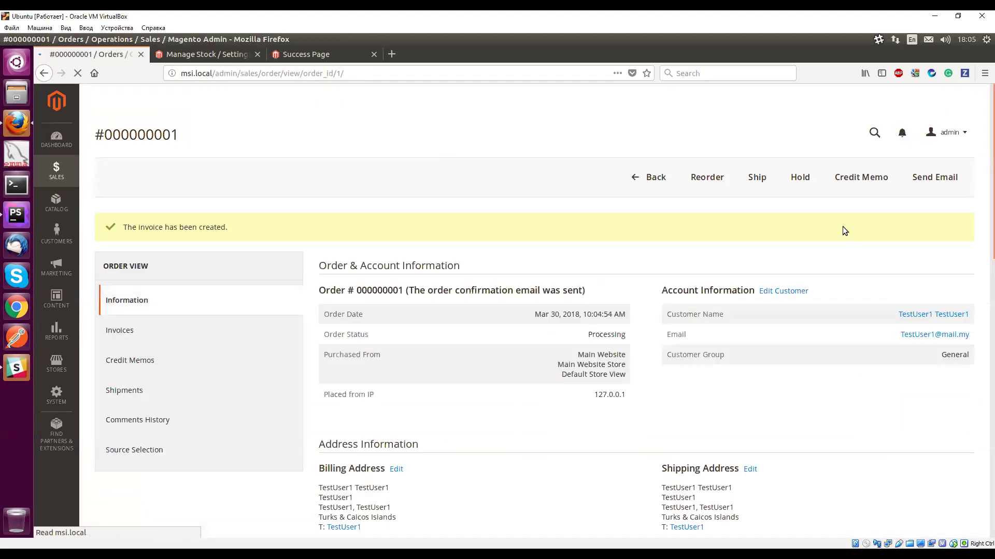
Step: Create a shipment for the order's simple product using the Source Selection Algorithm and submit it from the default source
left_click(871, 189)
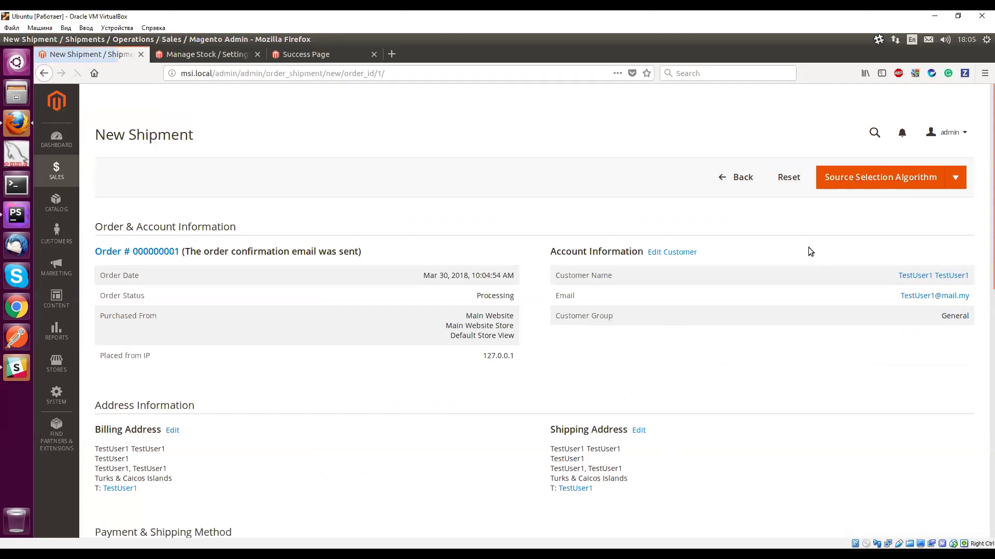
left_click(931, 187)
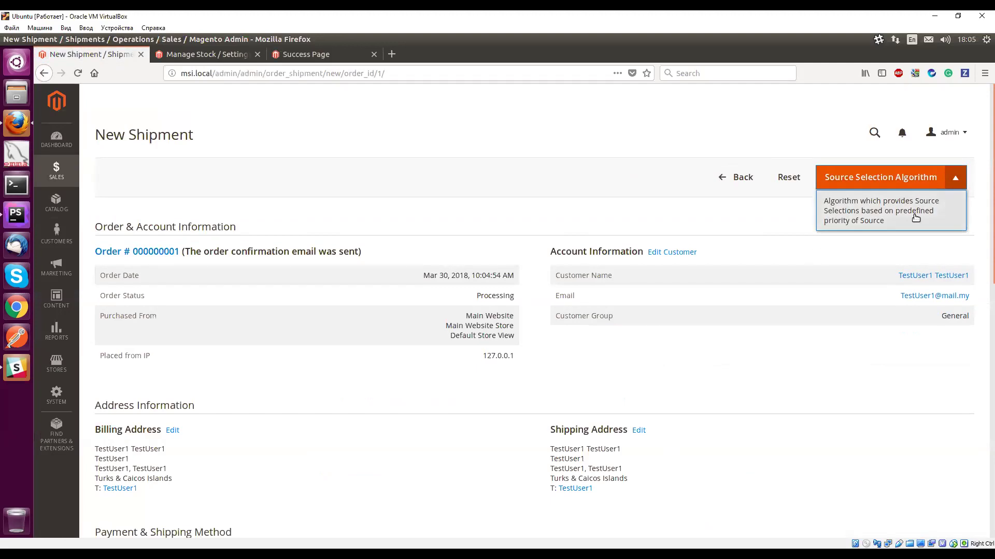
scroll(771, 290, "down", 10)
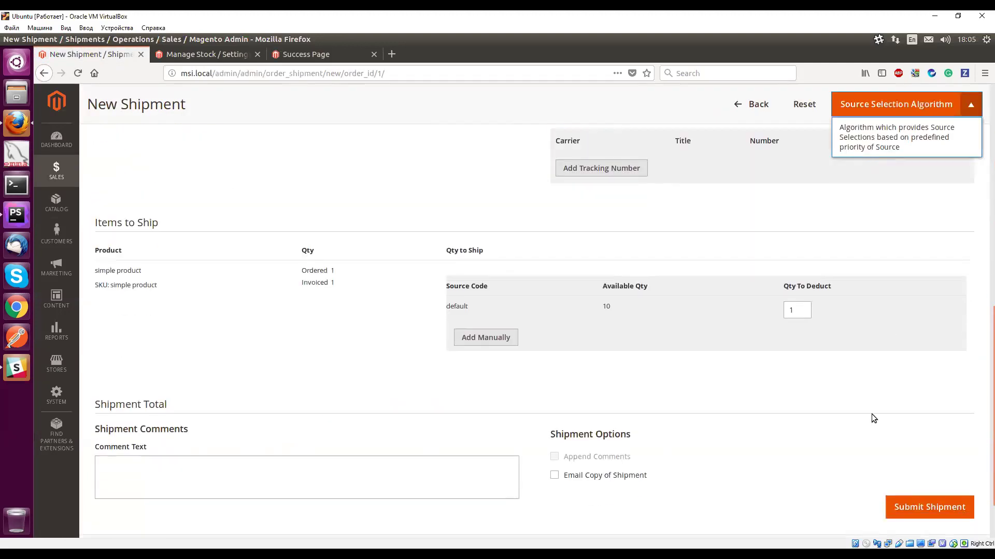
left_click(901, 438)
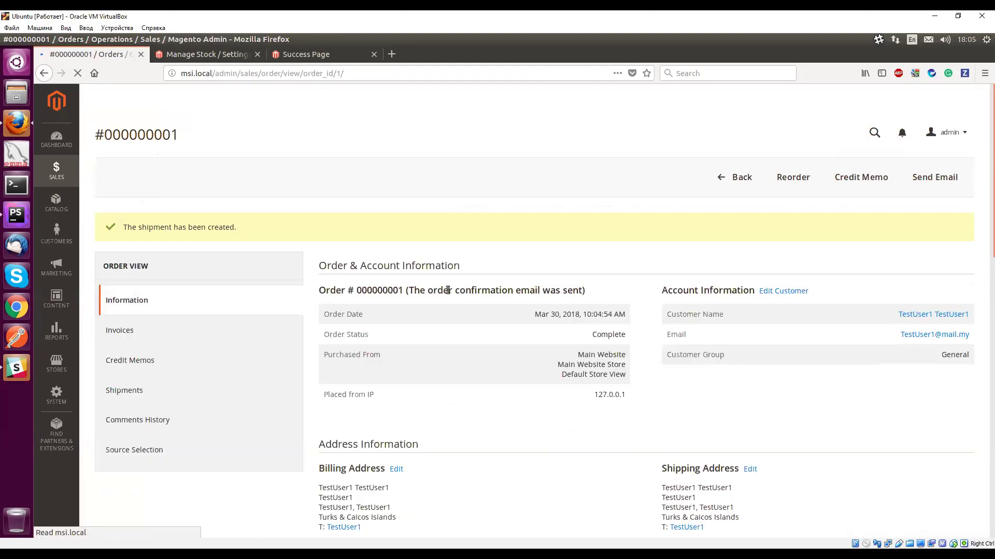
Step: Look over the shipped order and return to the admin product list to check the quantities
scroll(453, 352, "down", 3)
scroll(107, 174, "up", 3)
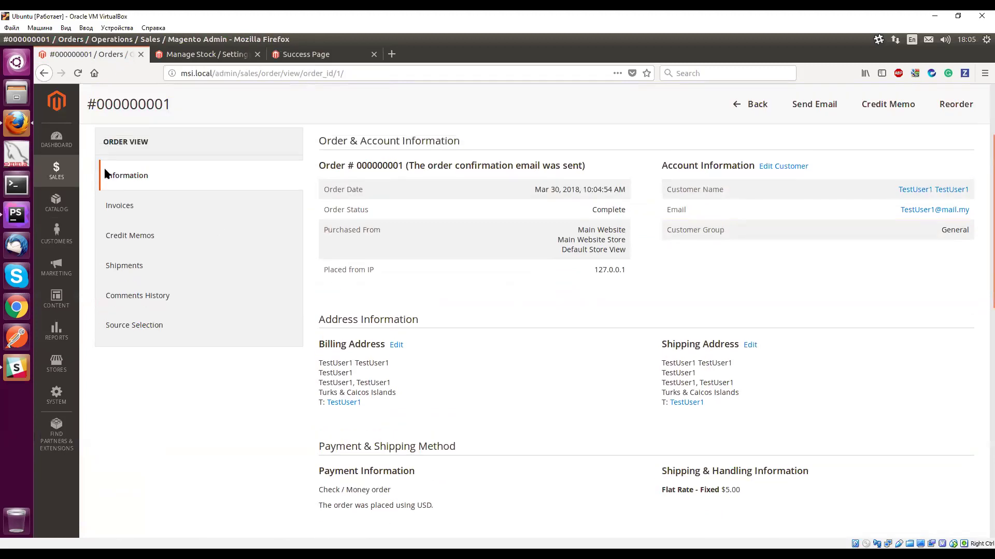
left_click(61, 195)
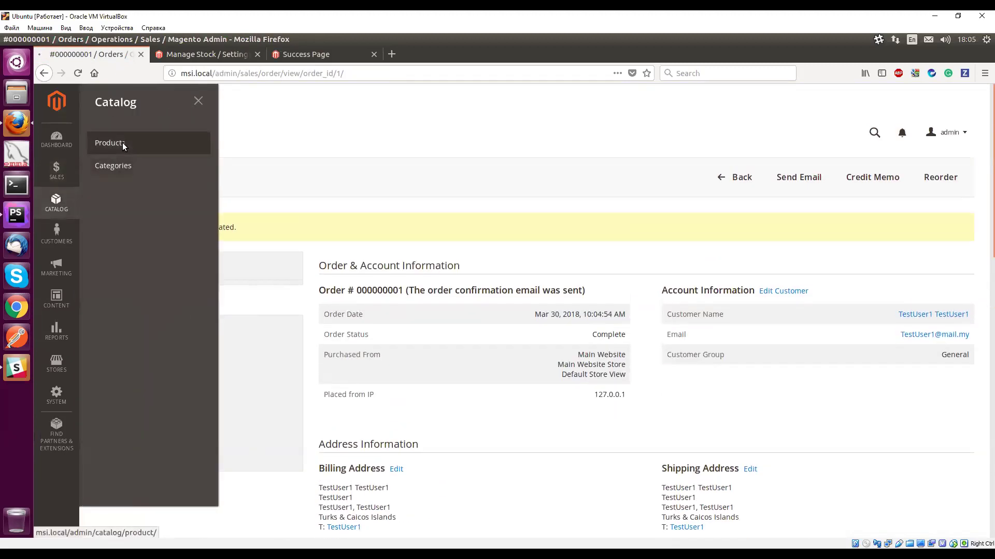
left_click(122, 141)
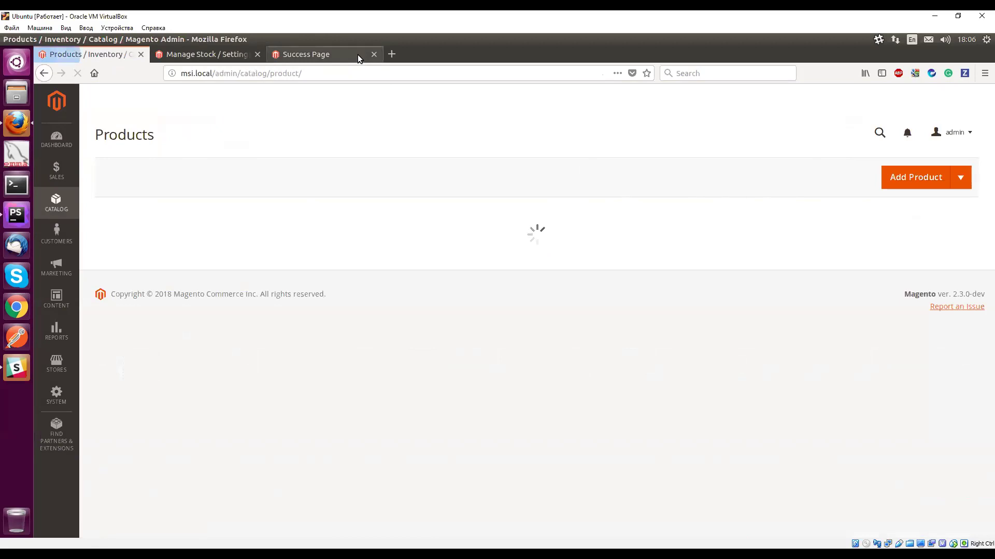
Step: Switch to the storefront's New category and add the simple, virtual and downloadable products to the cart
left_click(357, 55)
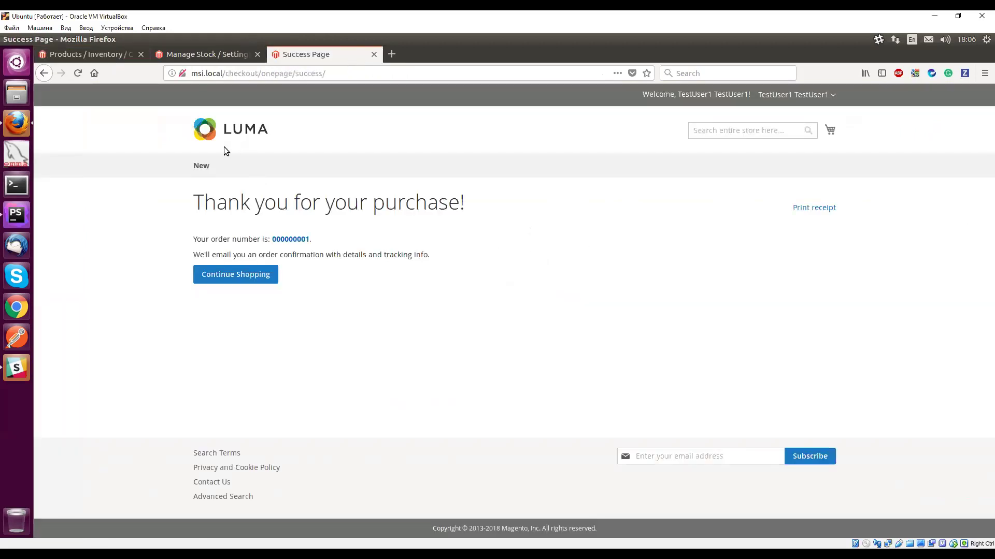
left_click(204, 165)
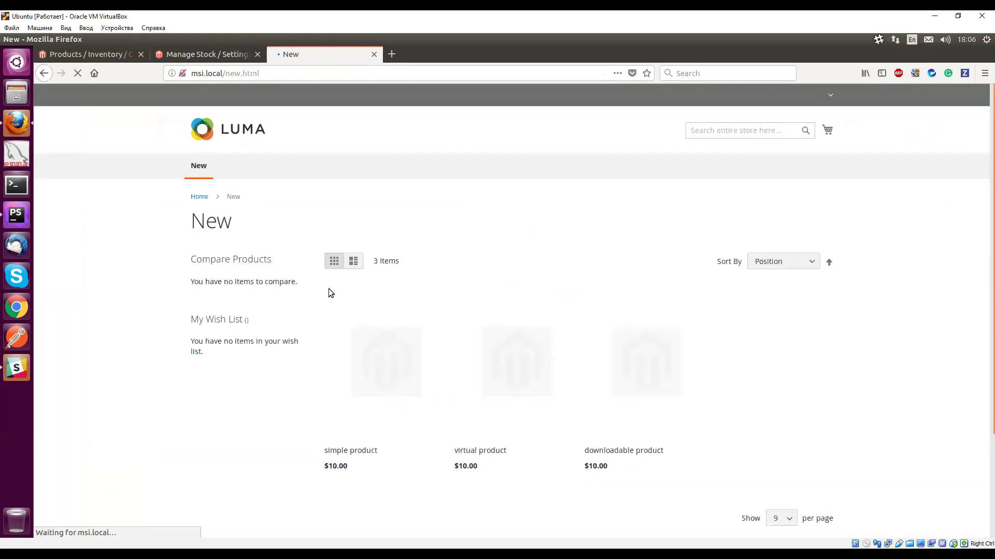
left_click(355, 502)
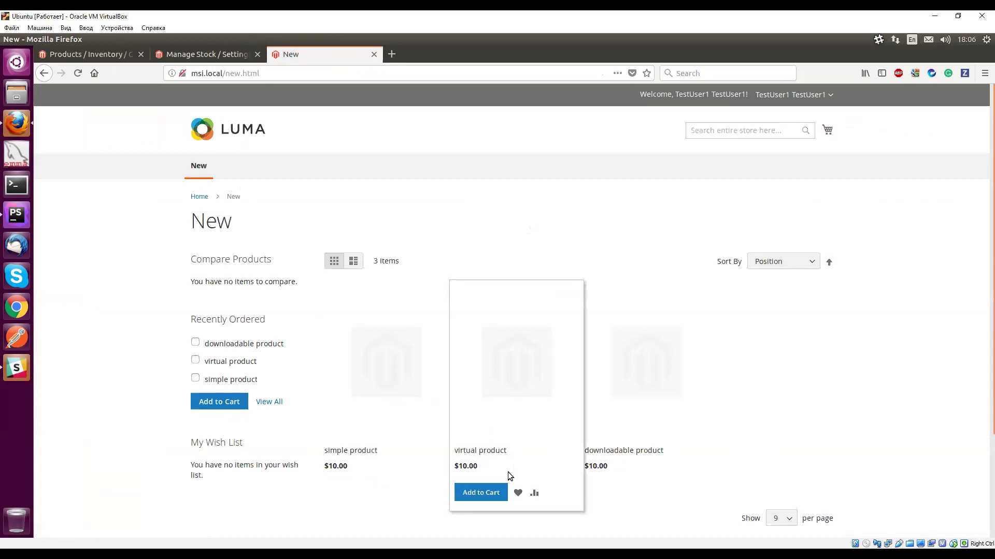
left_click(497, 489)
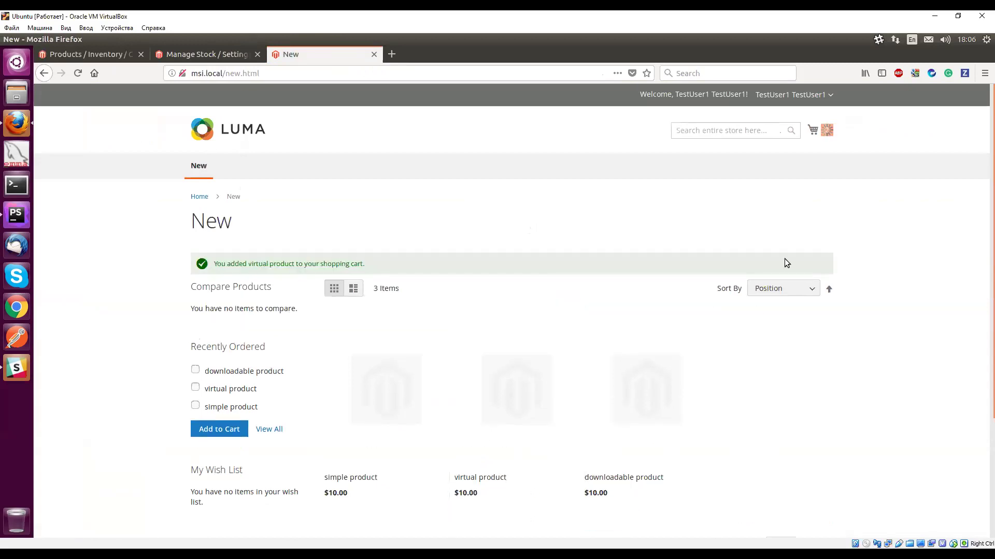
Step: Try to update the downloadable product's quantity in the cart to 10
left_click(735, 267)
type("0")
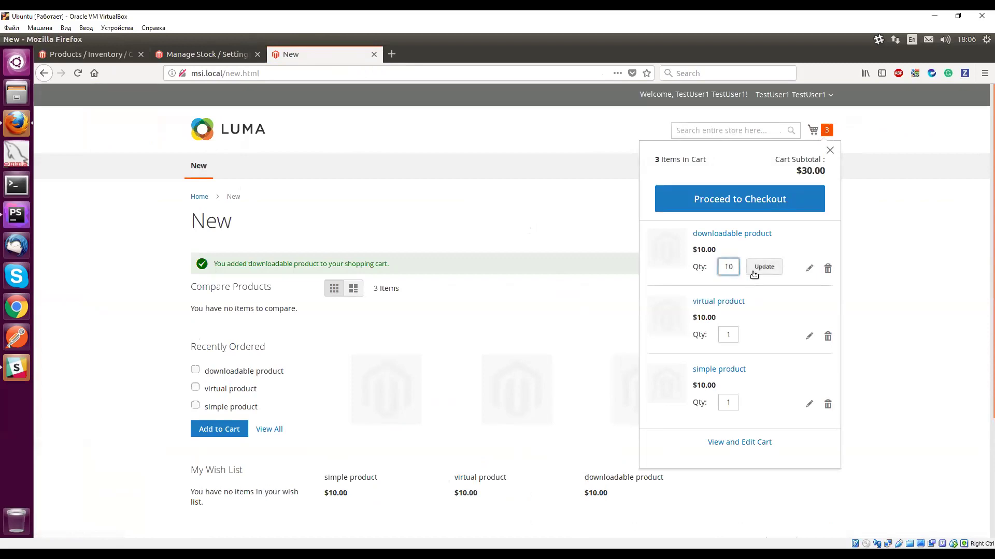
left_click(754, 269)
left_click(750, 285)
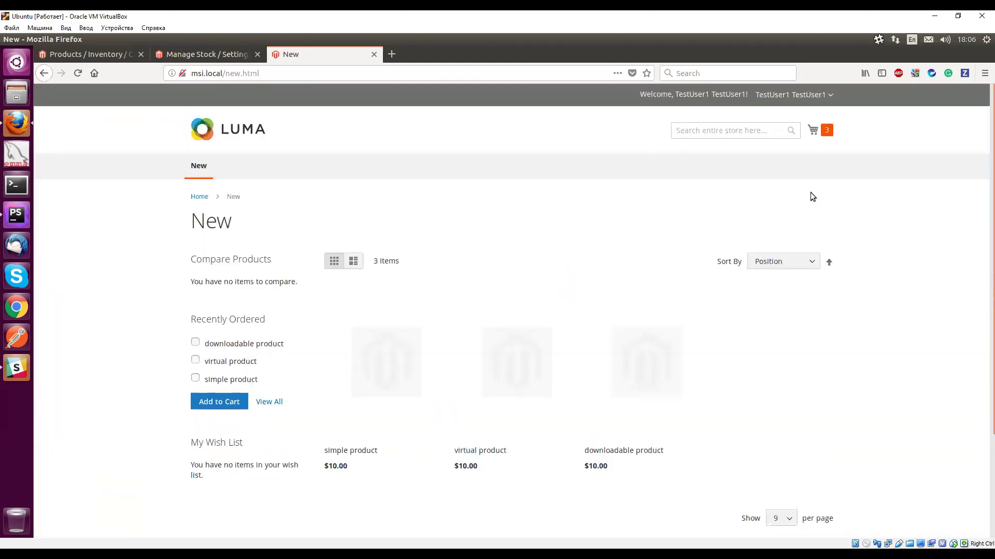
Step: Try to update the virtual product's quantity in the cart to 10
left_click(733, 335)
type("0")
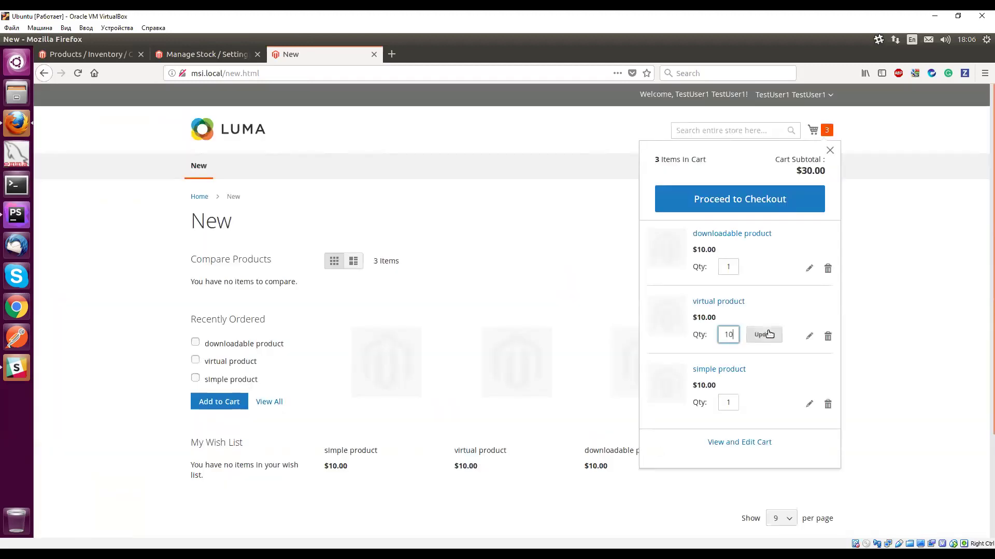
left_click(767, 336)
left_click(186, 186)
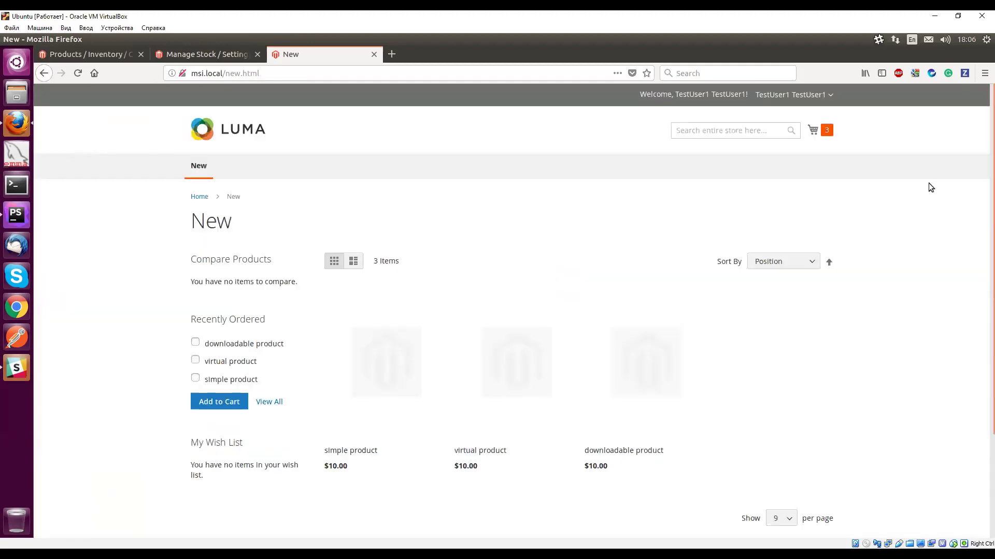
Step: Try to update the simple product's quantity in the cart to 10
left_click(824, 136)
left_click(732, 403)
type("0")
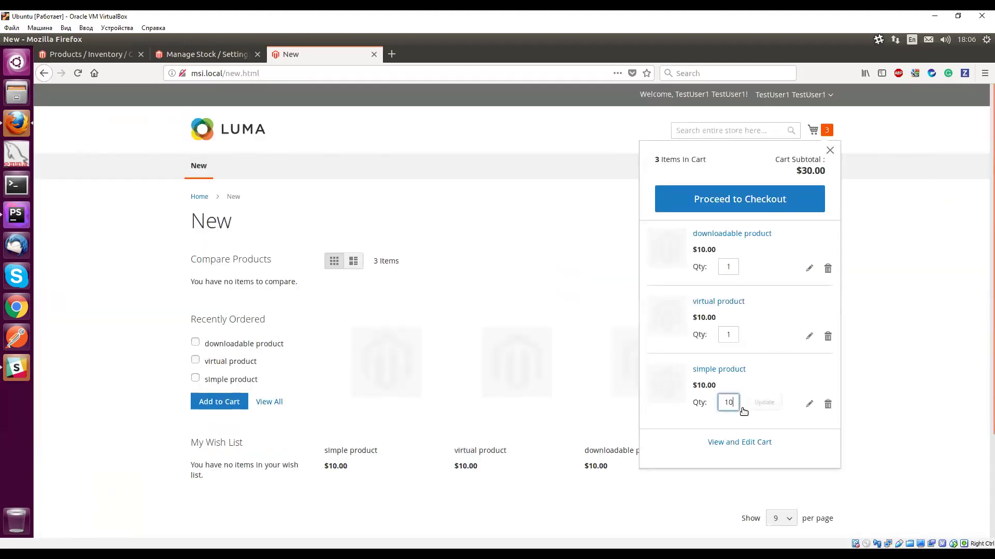
left_click(762, 403)
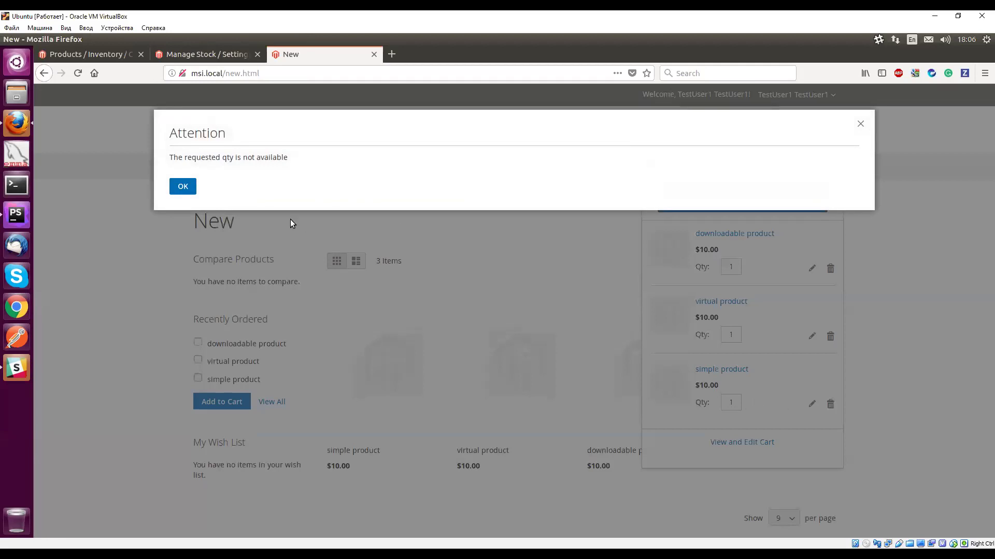
left_click(184, 187)
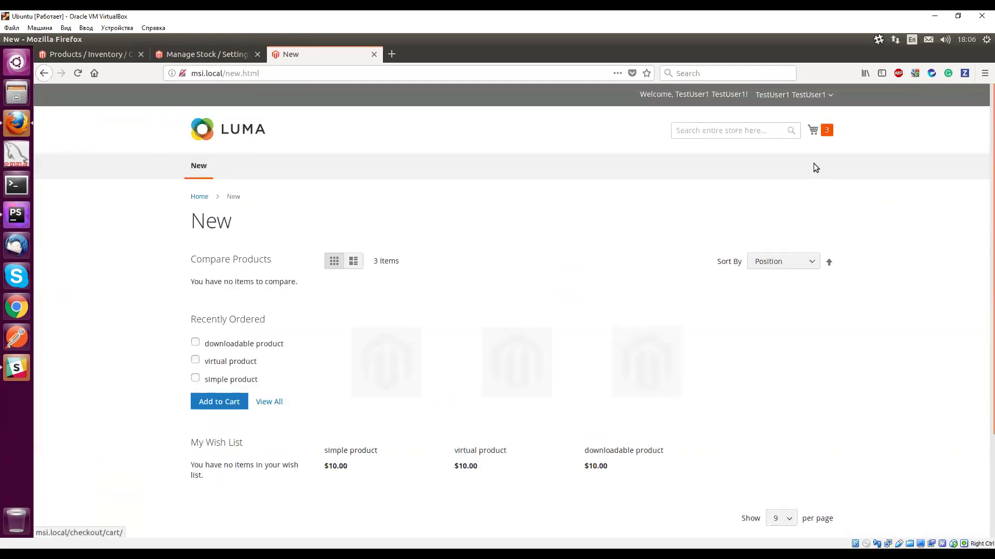
Step: Update the cart quantities of the downloadable, virtual and simple products to 9 each
left_click(816, 128)
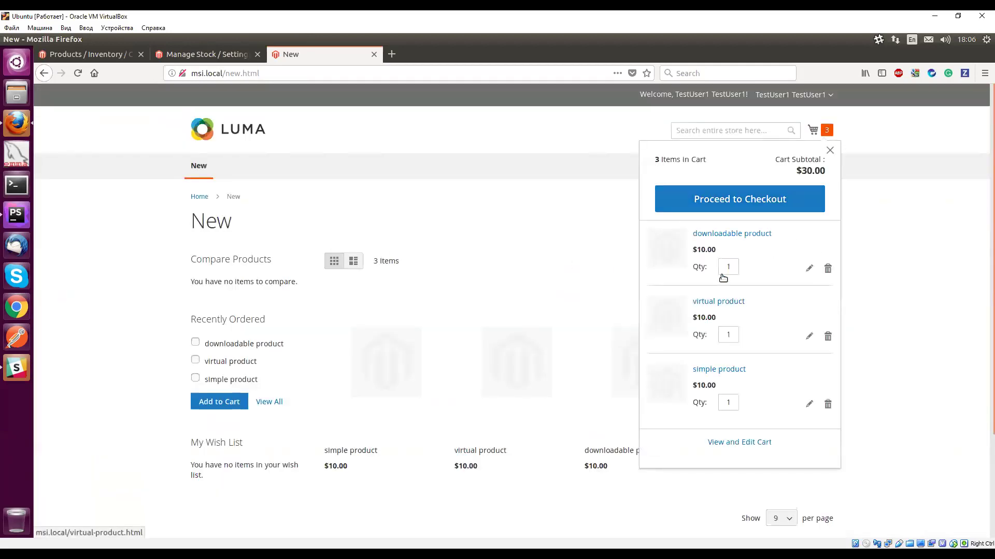
left_click(736, 267)
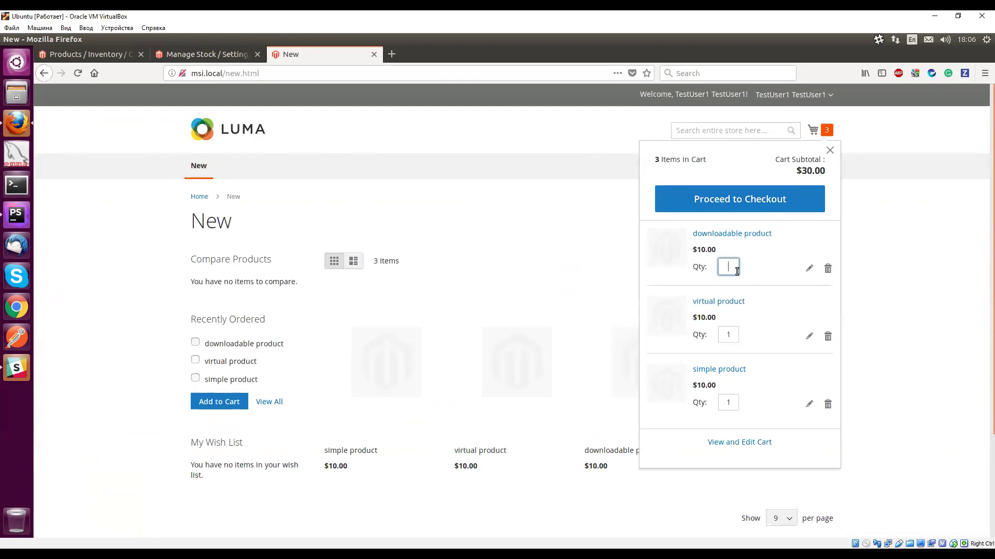
type("9")
left_click(756, 269)
double_click(727, 336)
type("9")
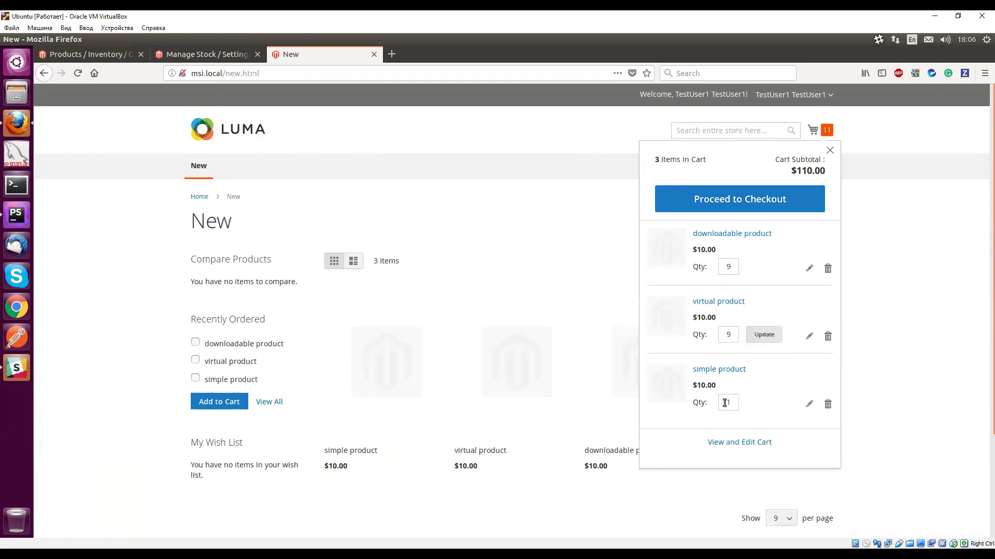
left_click(738, 403)
double_click(727, 402)
type("9")
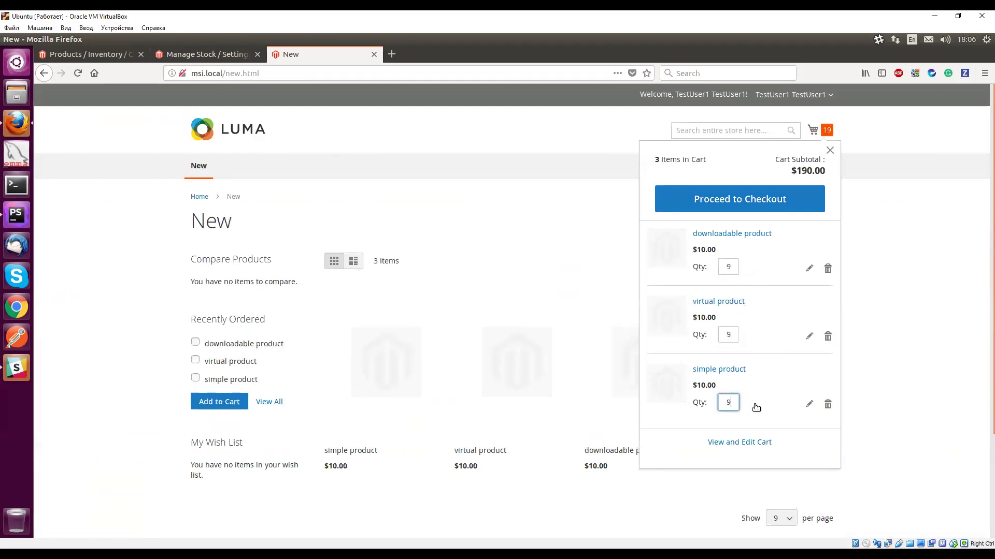
Step: Check out with the saved shipping address and place the order with Check / Money order payment
left_click(729, 206)
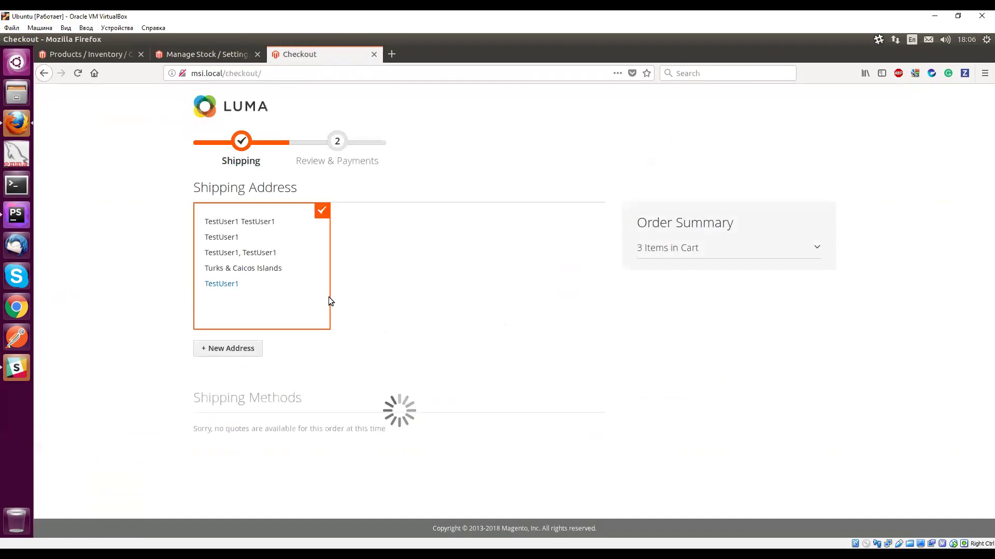
left_click(583, 444)
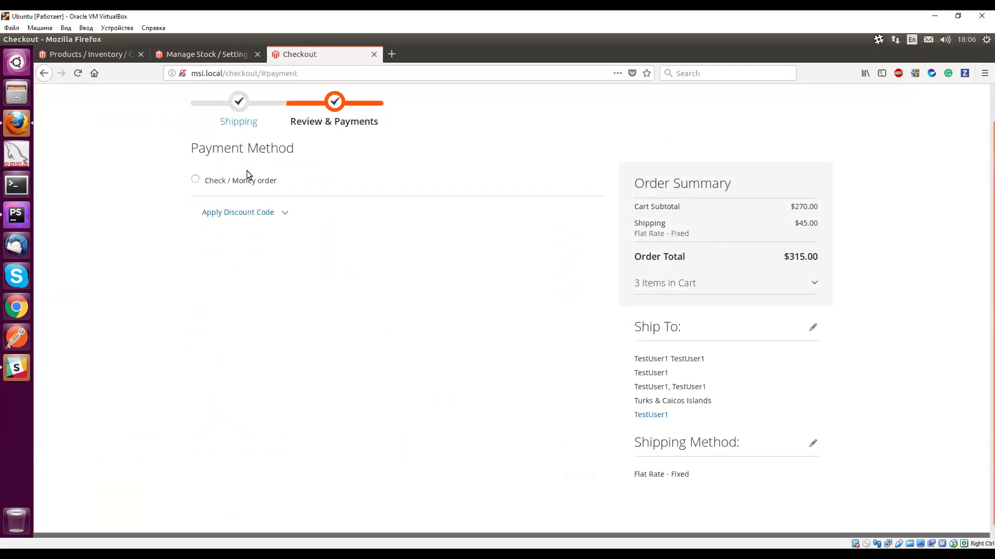
left_click(553, 293)
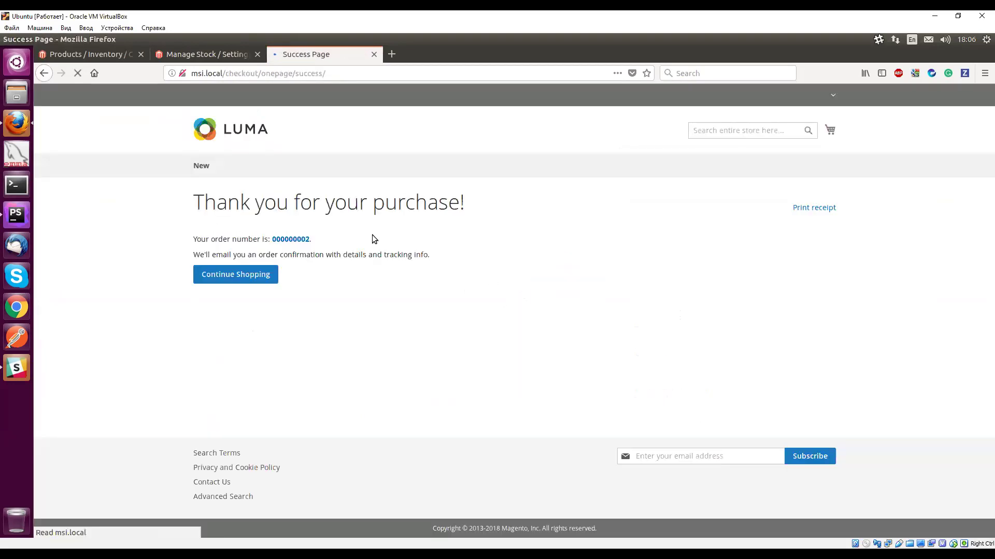
Step: Return to the admin product list and reload it to check the salable quantities after the second order
left_click(208, 53)
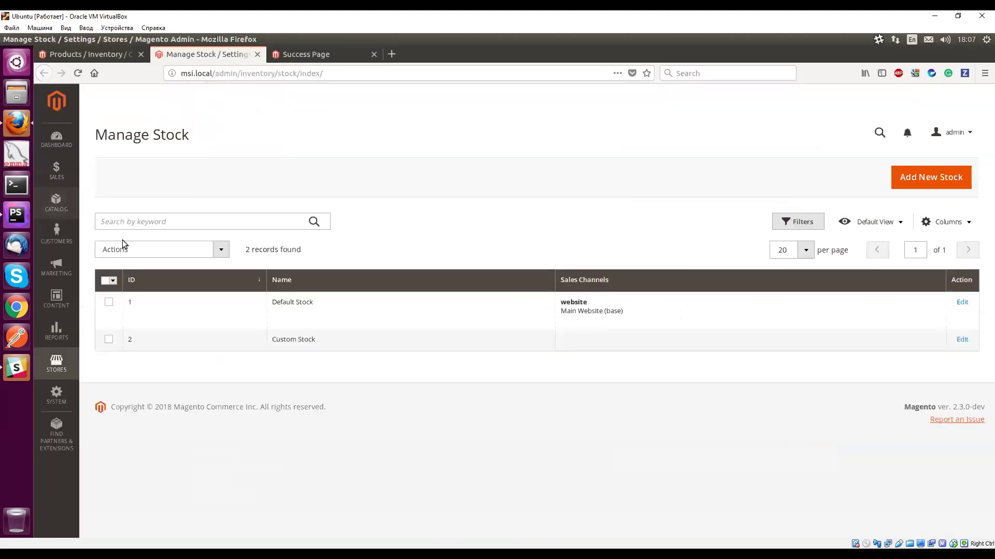
left_click(107, 55)
key("F5")
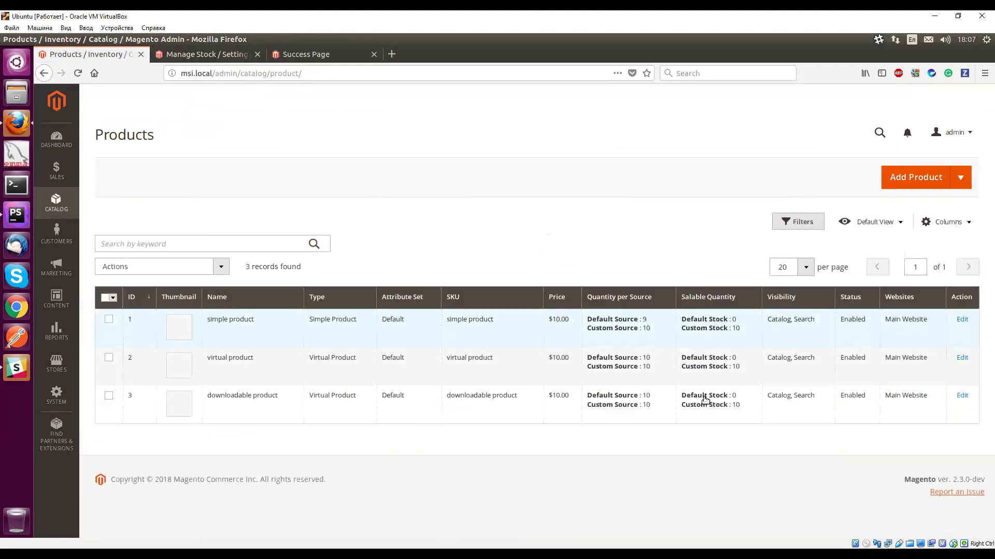
Step: Open the sales orders list from the stock management page and cancel the pending order
left_click(228, 55)
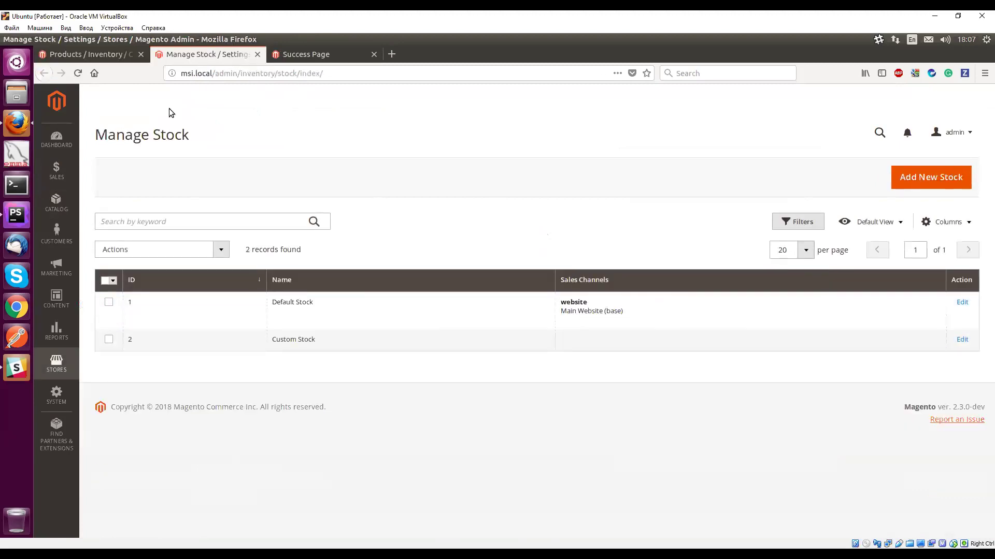
left_click(59, 167)
left_click(107, 143)
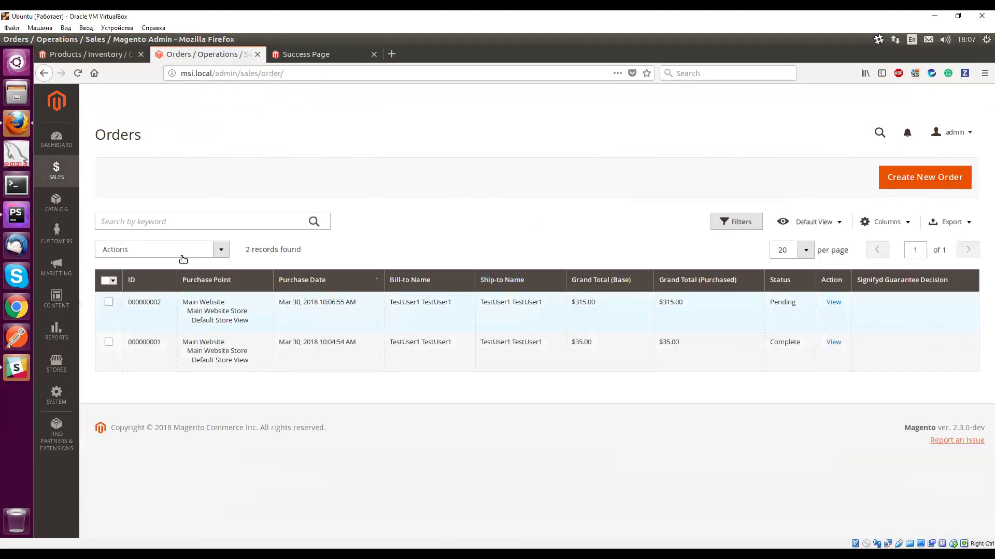
left_click(181, 252)
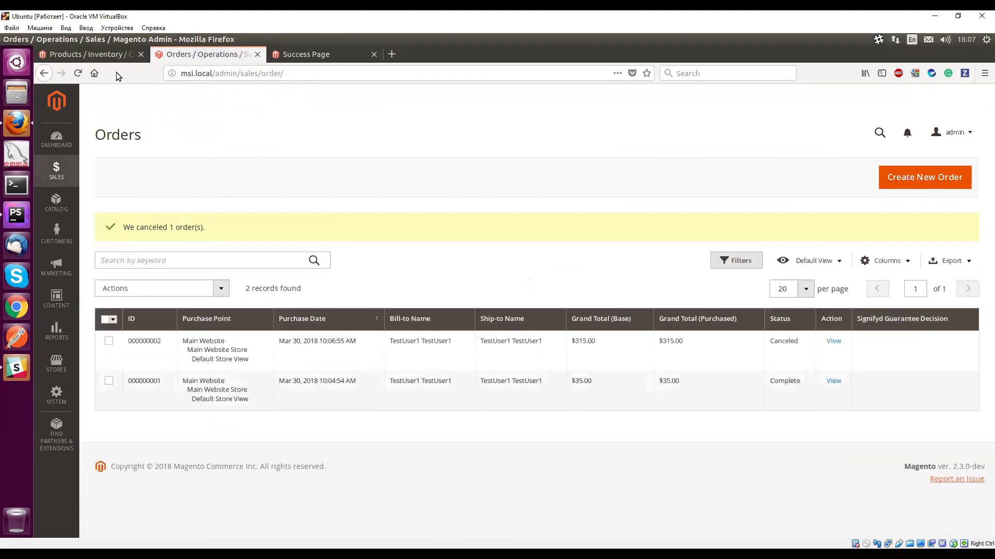
Step: Reload the admin product list to check the source and salable quantities after the order cancellation, glancing at the storefront order confirmation page
left_click(110, 56)
key("F5")
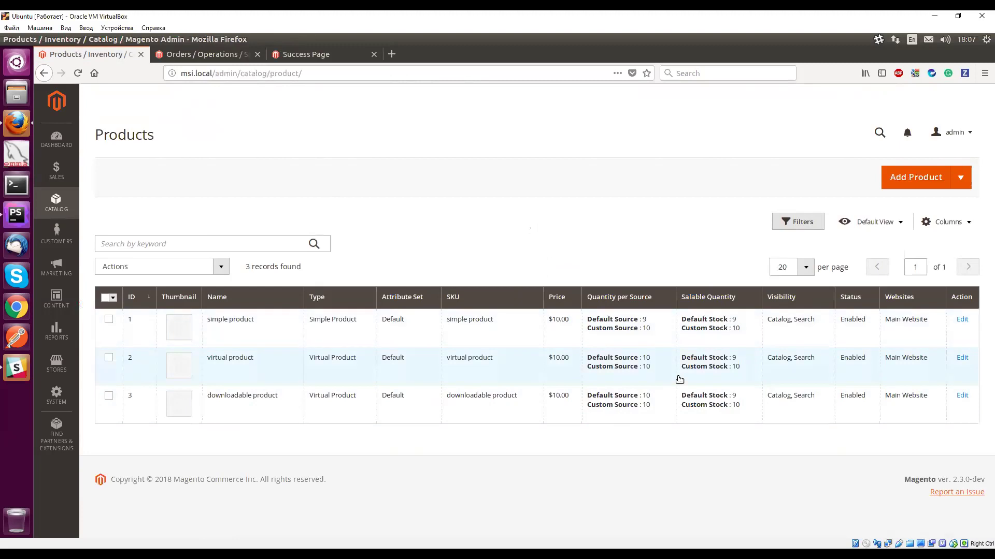
left_click(328, 56)
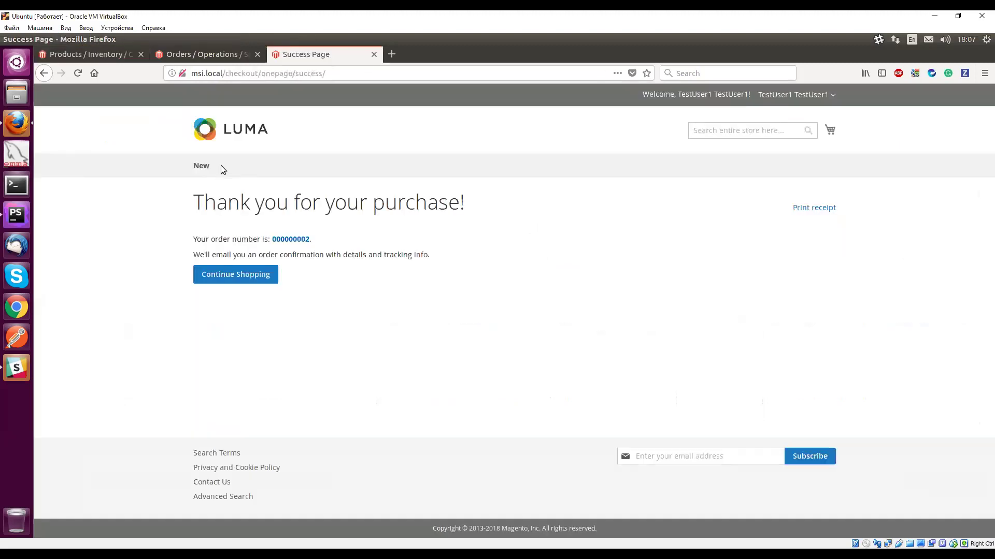
left_click(106, 56)
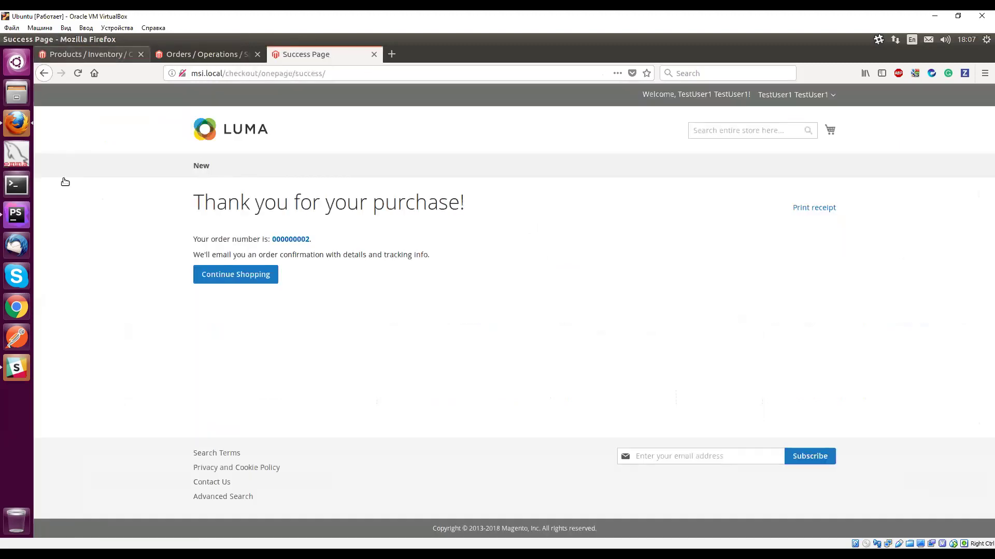
Step: Open the canceled order from the sales orders list, reorder it with 9 of each product, and submit the new order
left_click(57, 170)
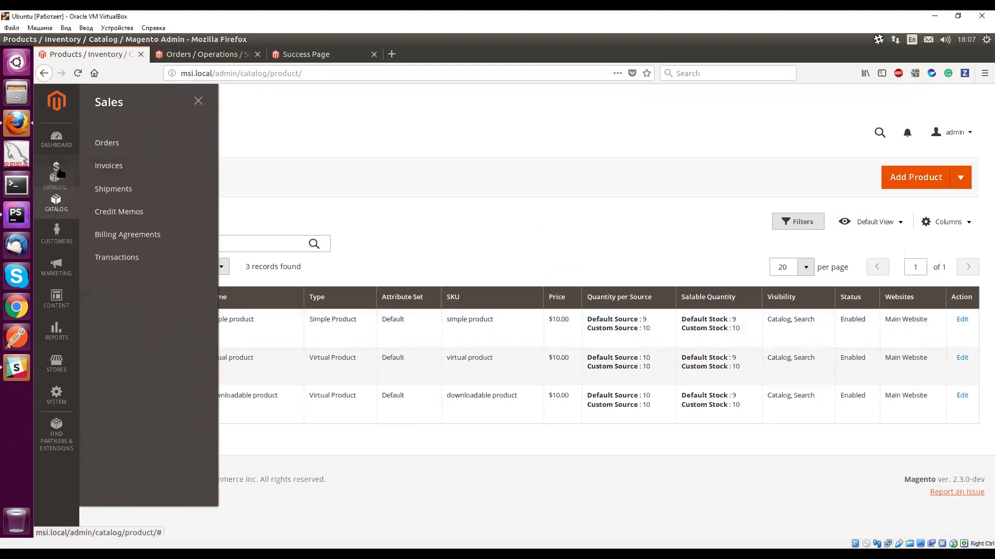
left_click(101, 147)
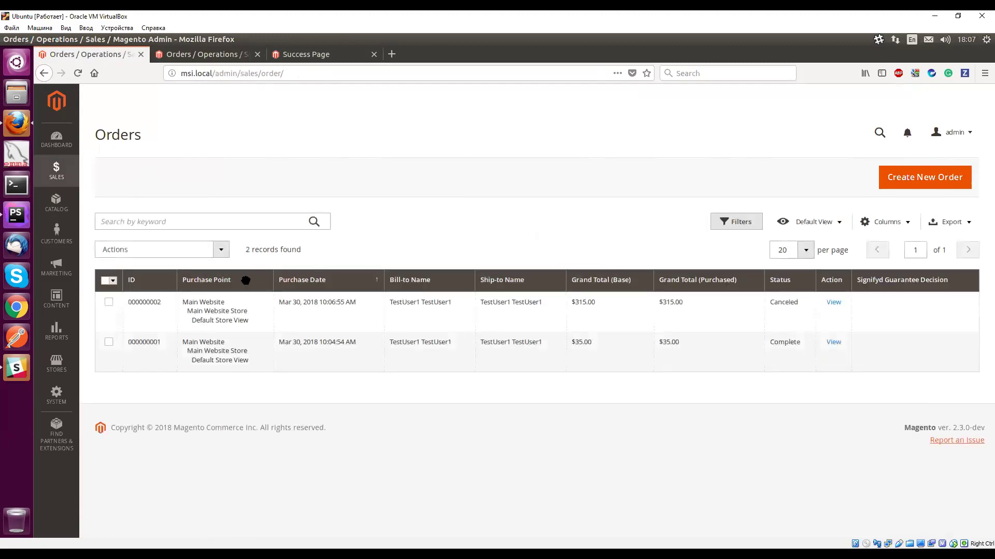
left_click(836, 304)
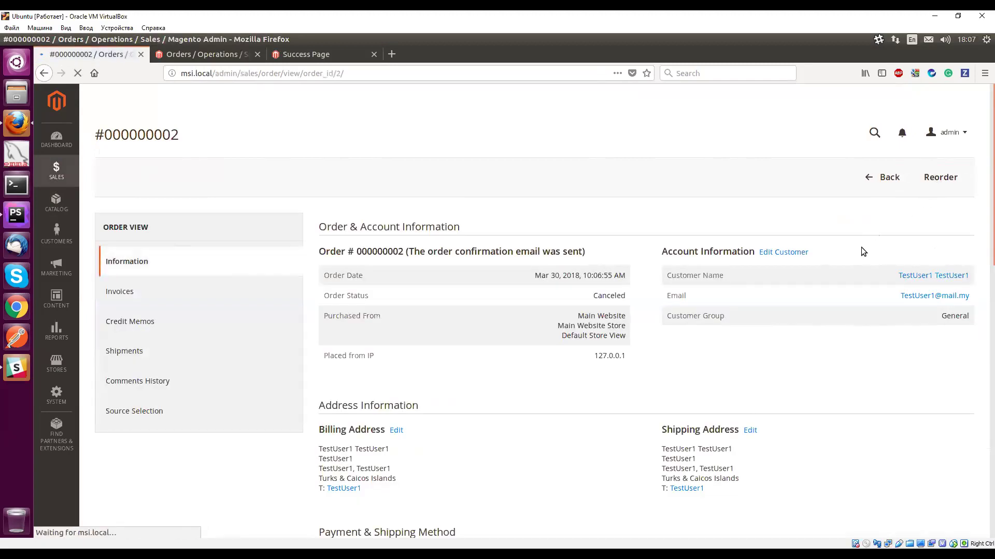
scroll(878, 189, "down", 2)
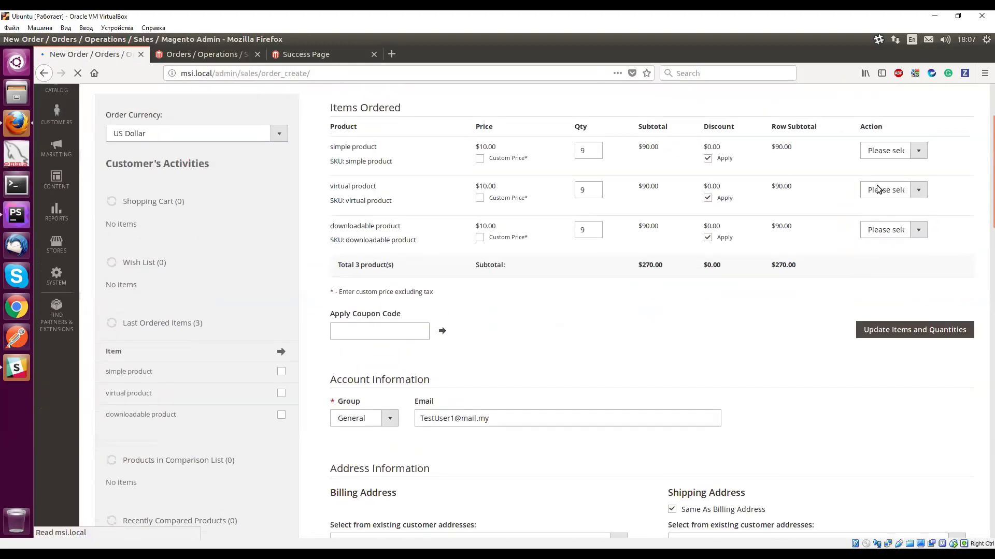
left_click(880, 151)
key("Return")
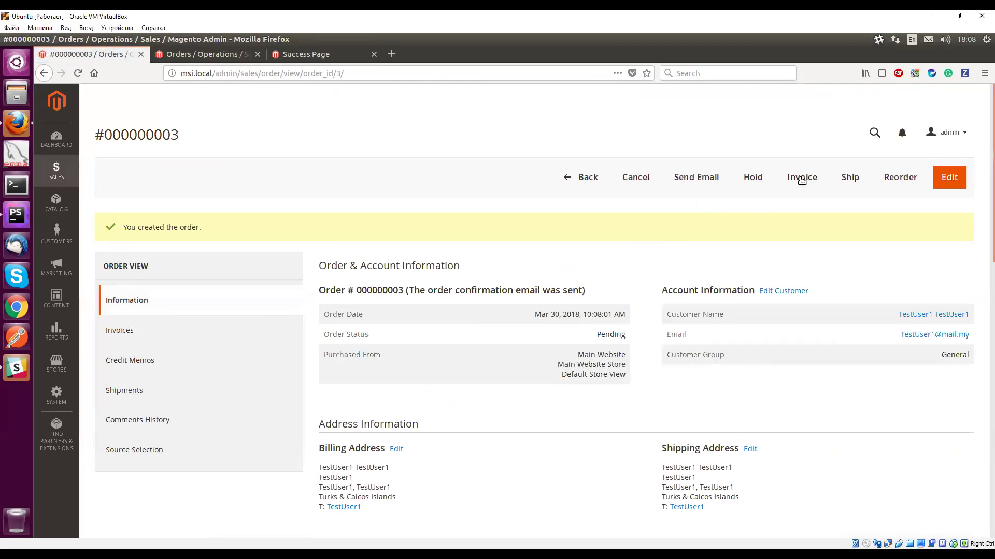
Step: Invoice all items of the new order and review the ordered items in the order view
left_click(801, 179)
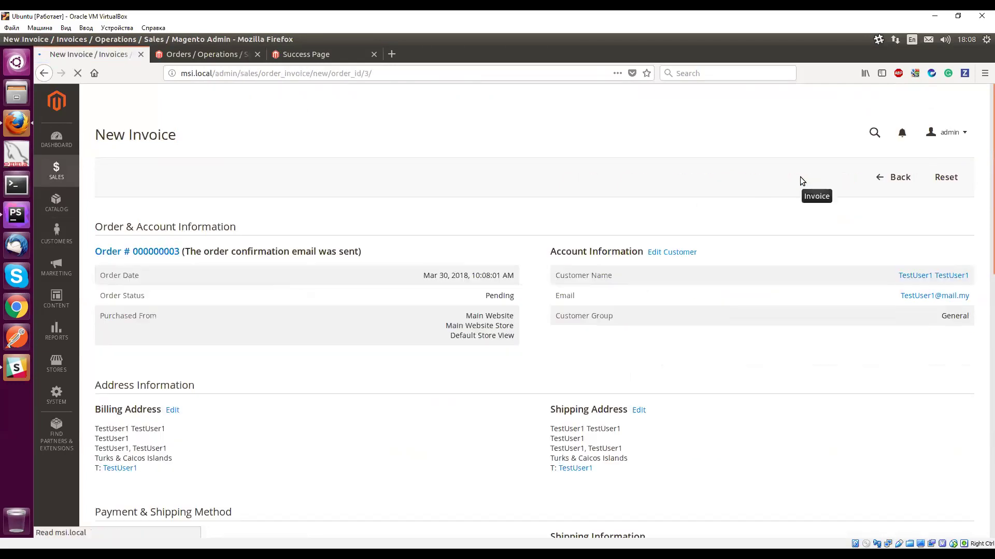
scroll(883, 326, "down", 15)
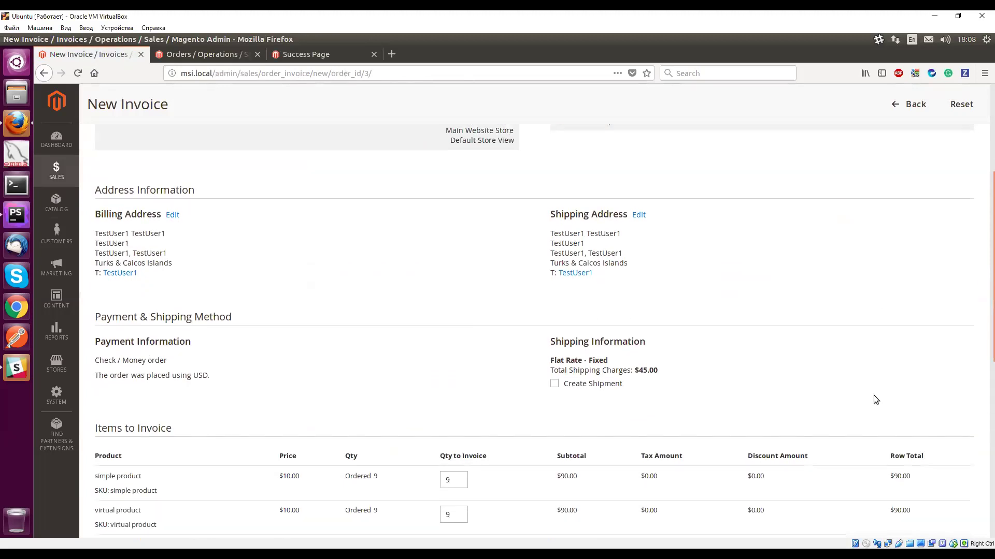
left_click(906, 410)
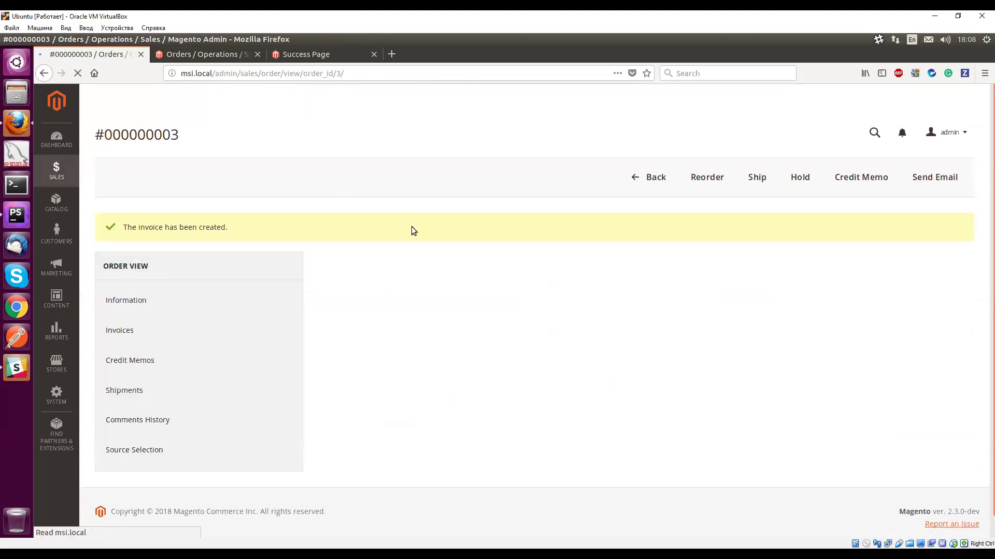
scroll(783, 236, "down", 10)
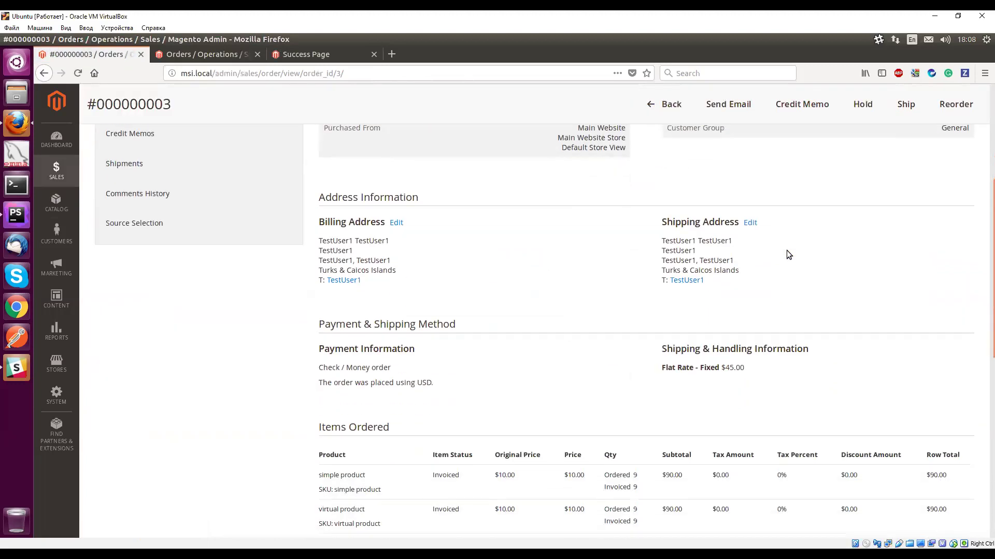
scroll(816, 333, "up", 10)
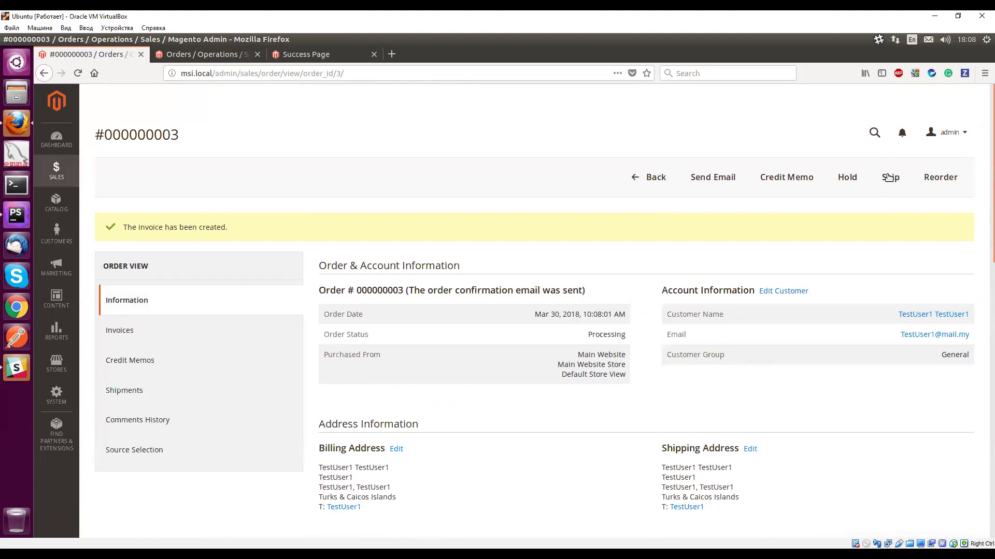
Step: Create and submit a shipment for the invoiced order, checking the Source Selection Algorithm option on the way
left_click(889, 178)
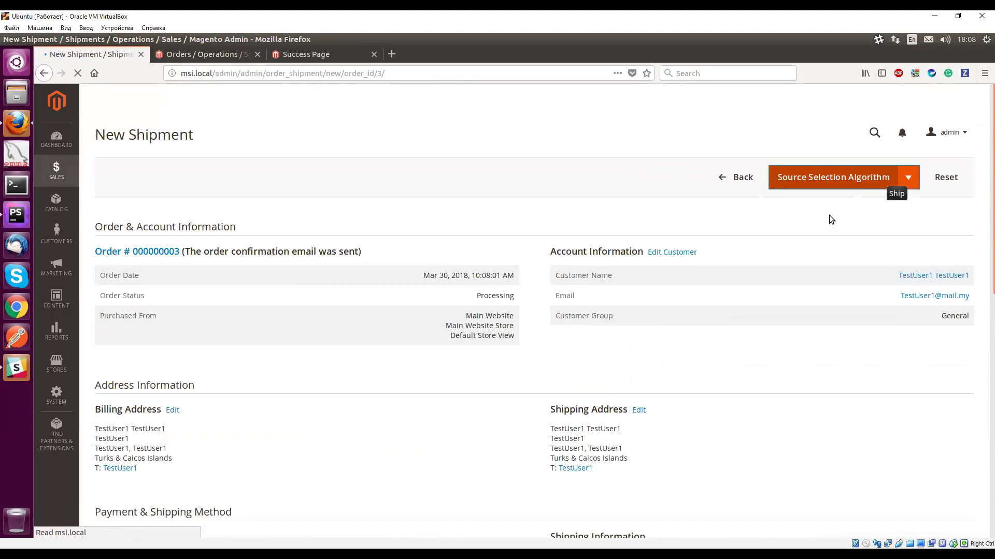
scroll(901, 160, "down", 5)
left_click(955, 119)
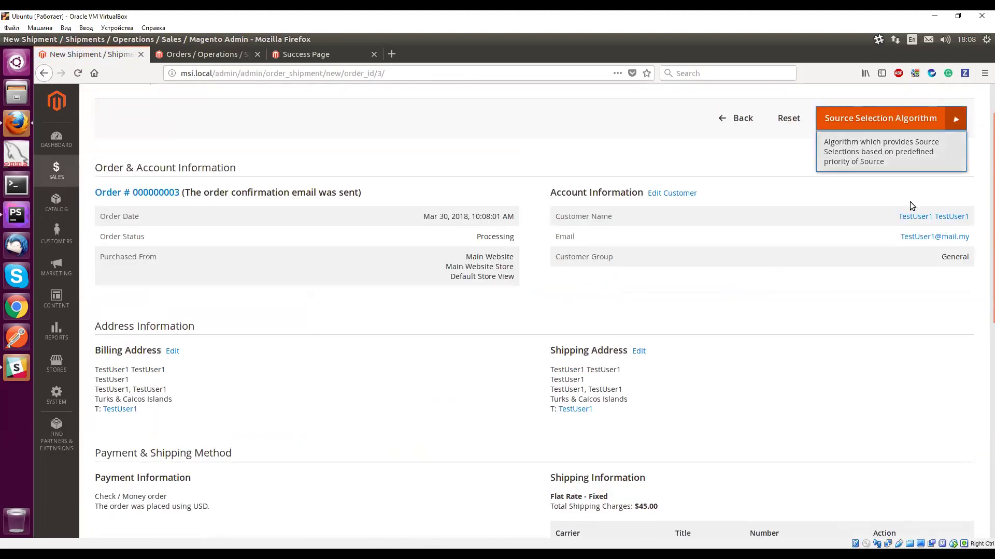
scroll(901, 234, "down", 2)
scroll(895, 262, "down", 5)
left_click(897, 440)
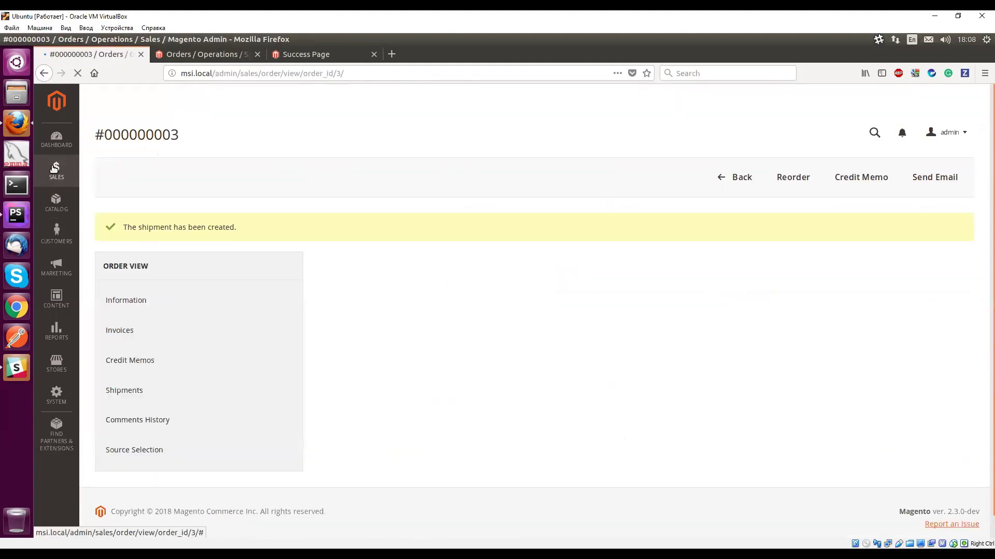
Step: Open the admin product list to check the source and salable quantities after the shipment
left_click(59, 202)
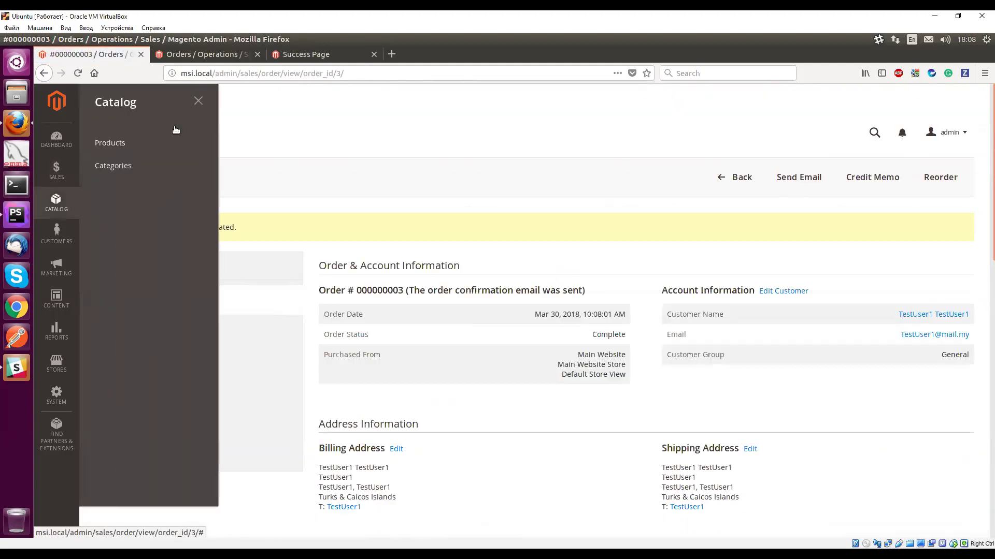
left_click(132, 143)
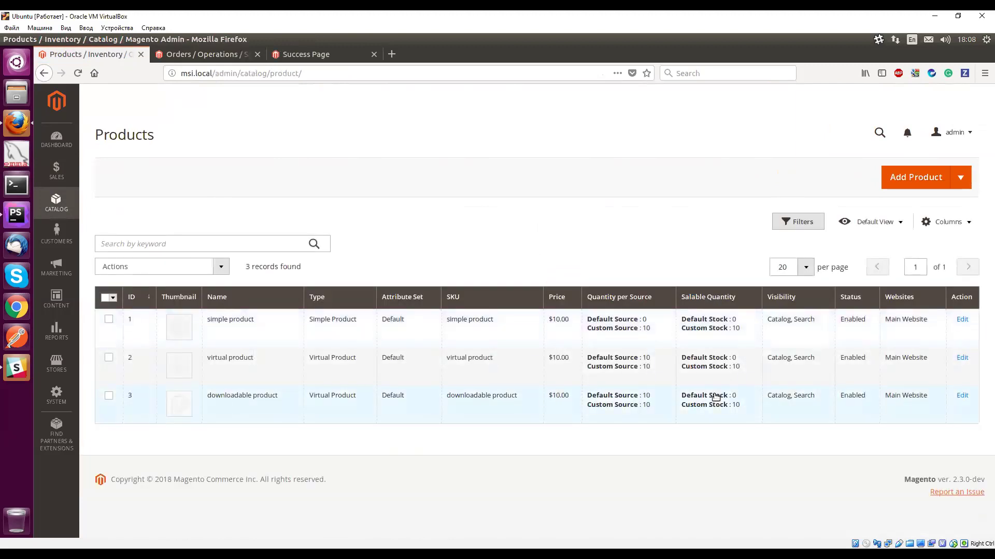
Step: Open the virtual product from the storefront's New category and try to add one unit to the cart
left_click(310, 57)
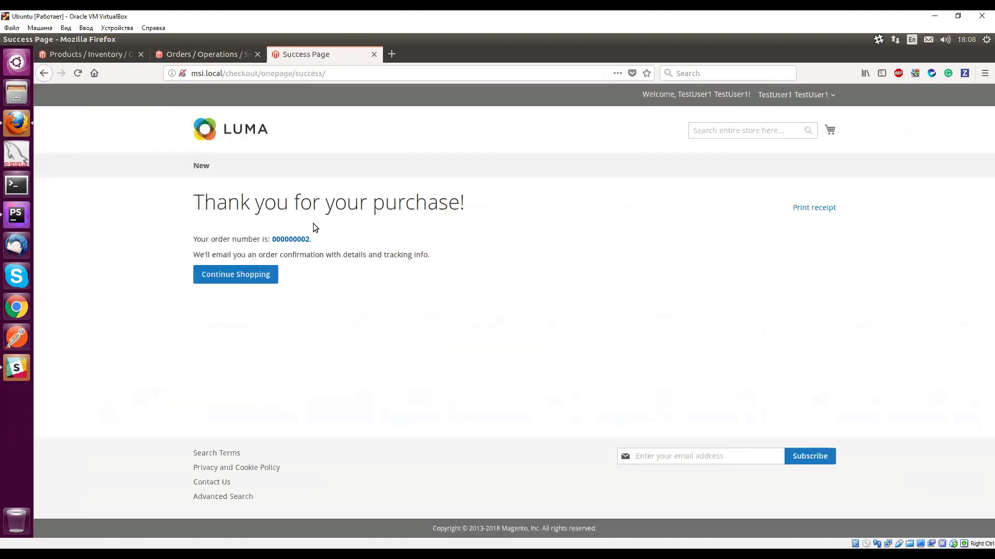
left_click(203, 167)
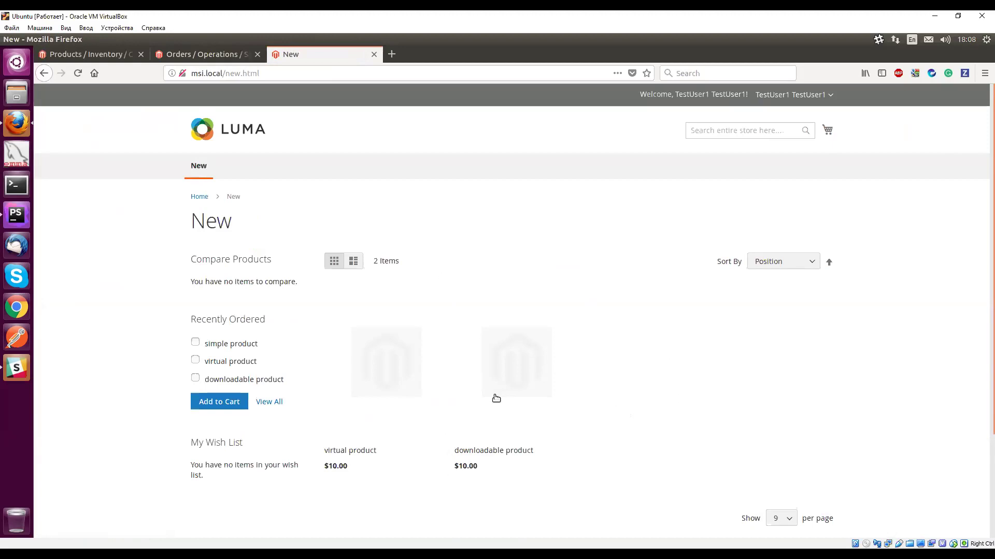
mouse_move(392, 380)
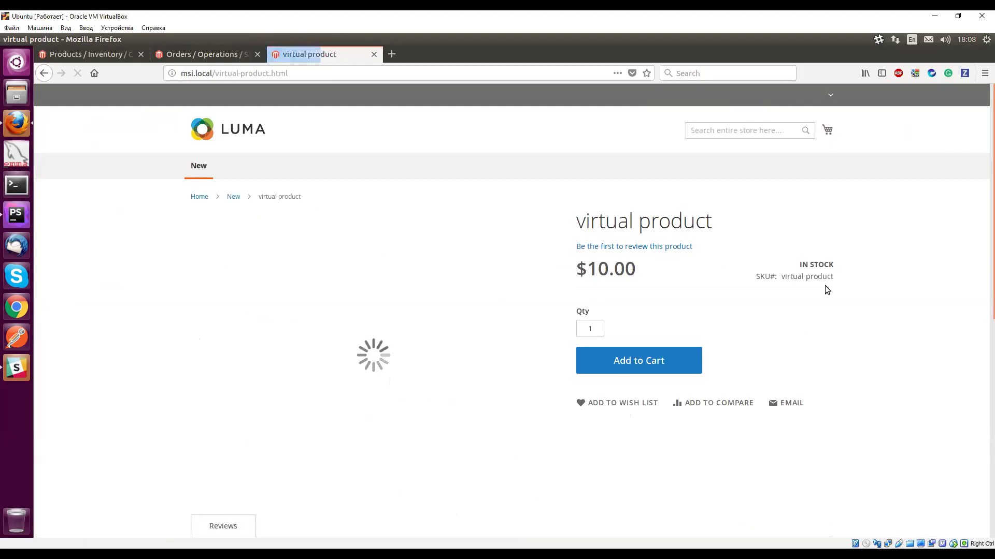
left_click(644, 358)
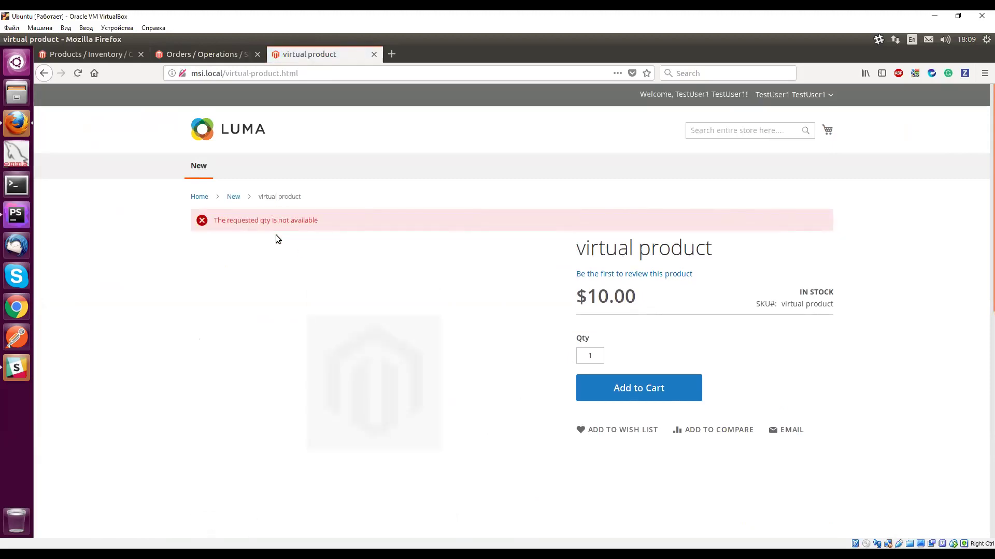
Step: Open the storefront page msi.local/simple-product.html to check the simple product's stock status
left_click(230, 73)
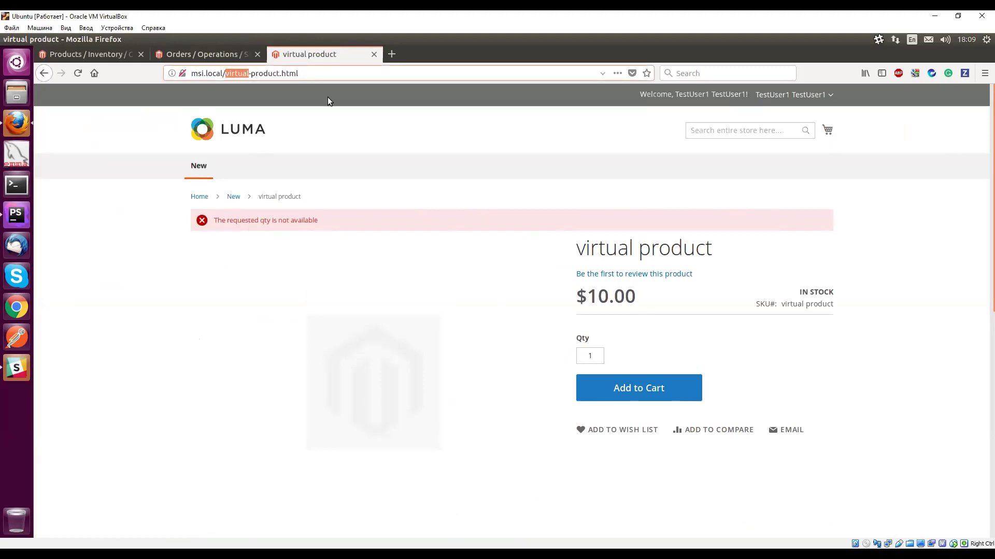
type("simple")
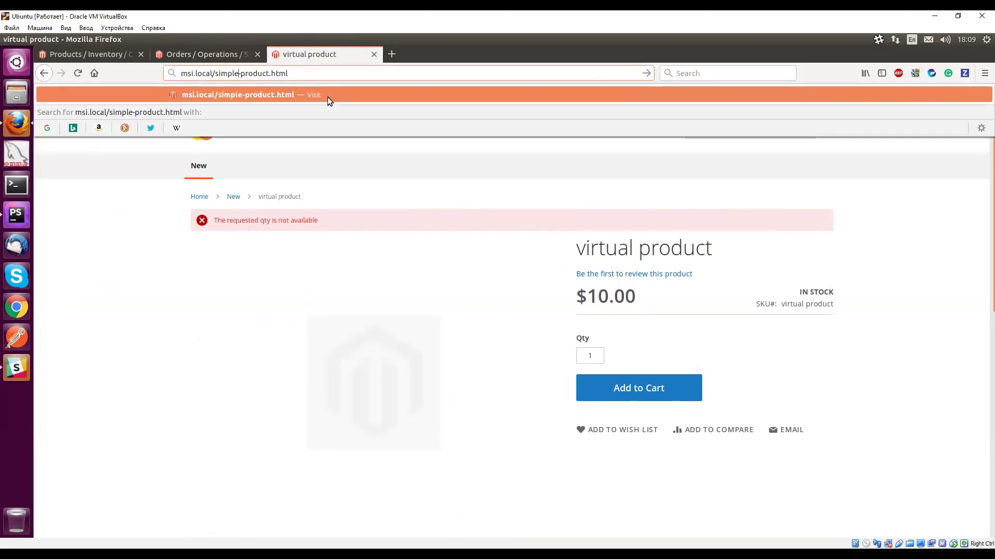
left_click(328, 97)
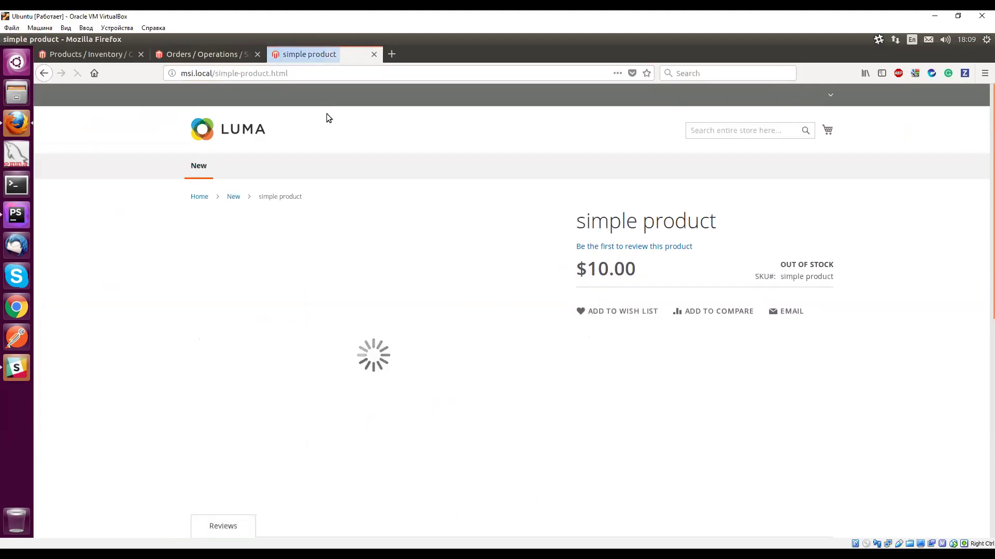
left_click_drag(766, 288, 668, 272)
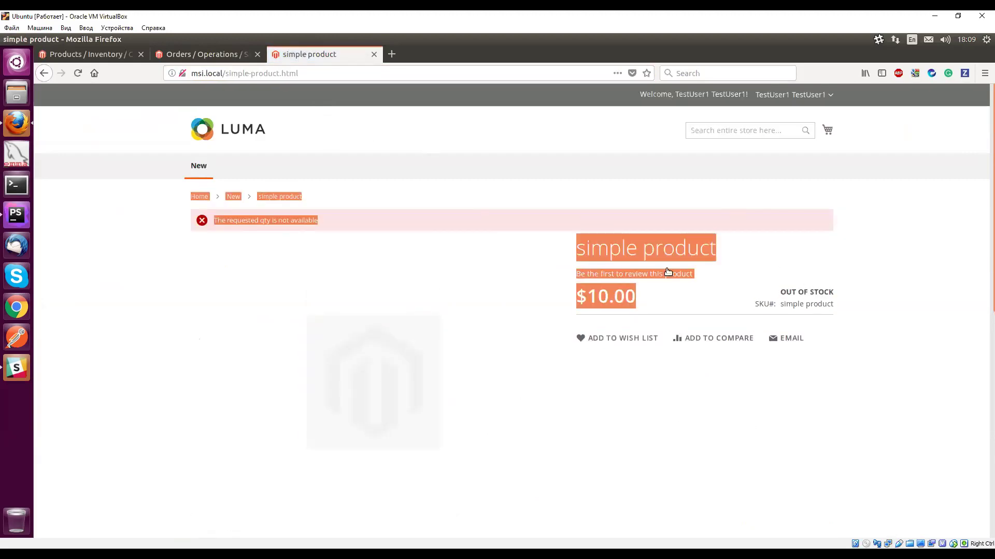
left_click(331, 113)
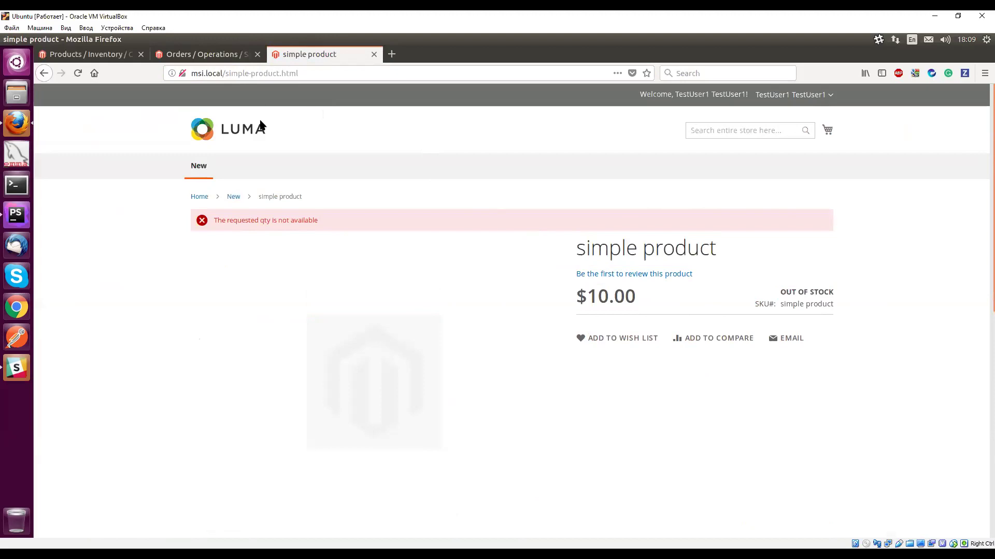
Step: Edit Custom Stock in the admin's stock management, assign Main Website as its sales channel, and save the stock
left_click(122, 60)
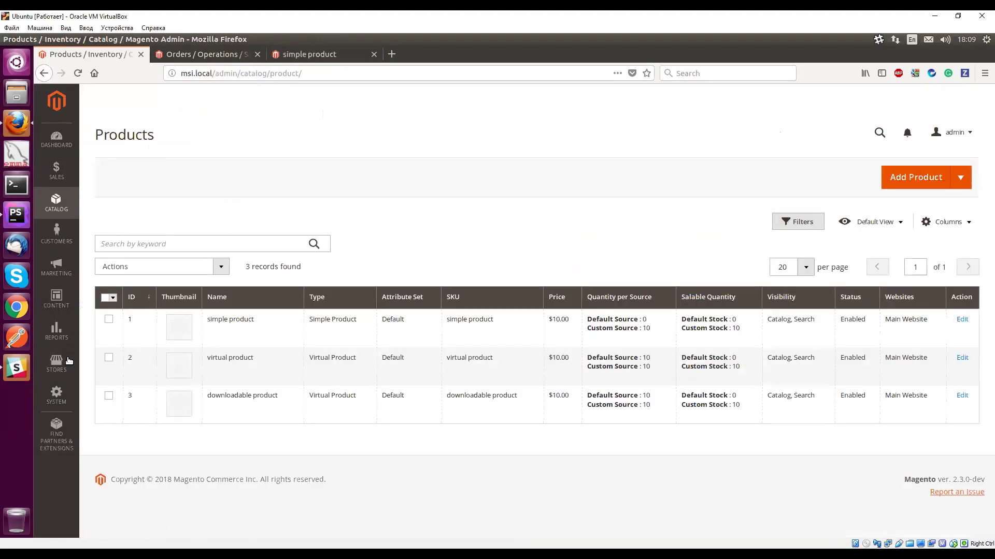
left_click(57, 362)
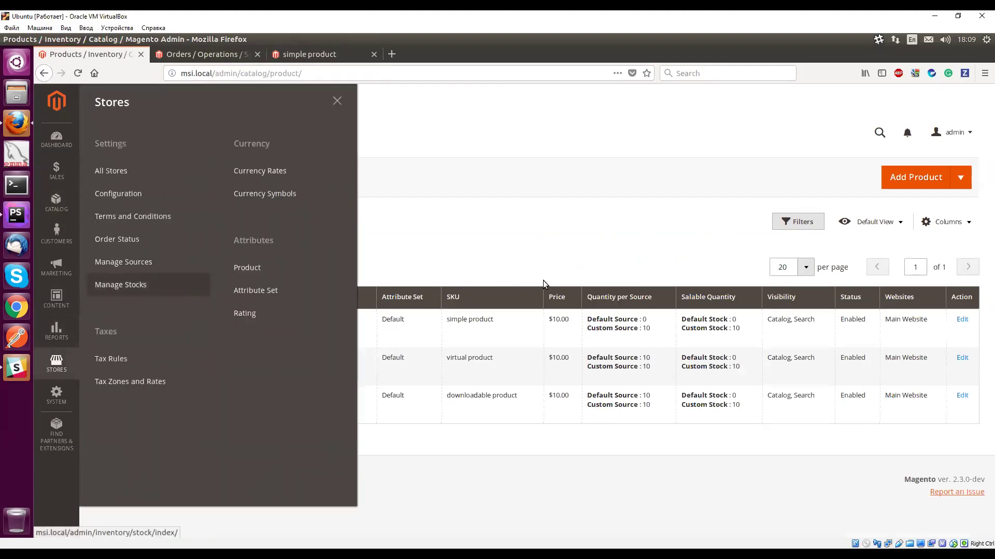
key("Return")
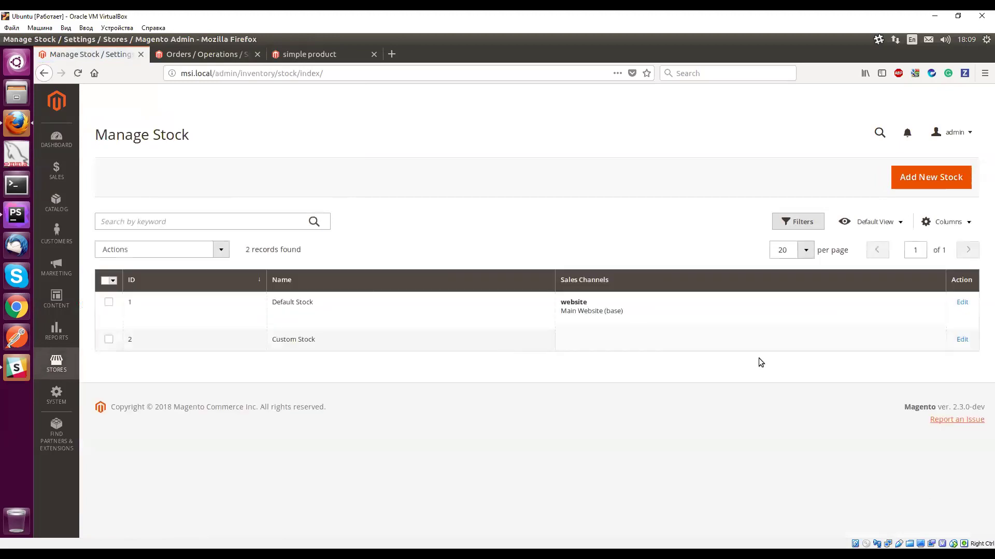
left_click(962, 340)
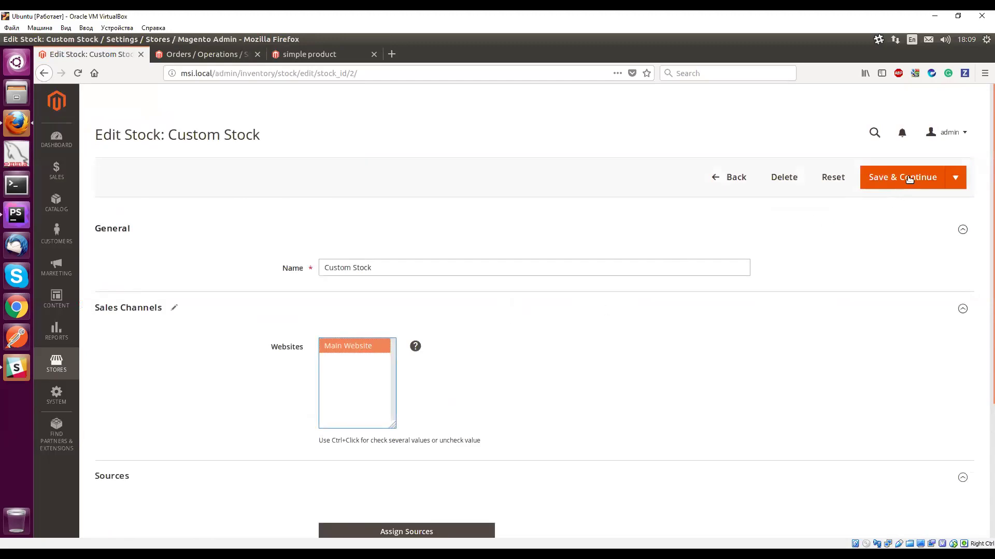
left_click(909, 179)
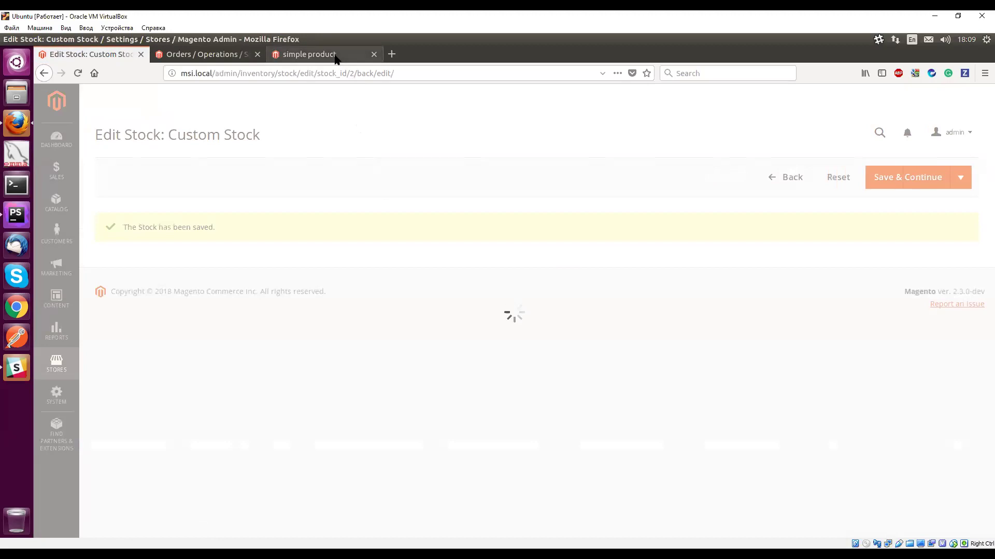
Step: Add one simple, one virtual and one downloadable product to the cart from the storefront's New category
left_click(310, 54)
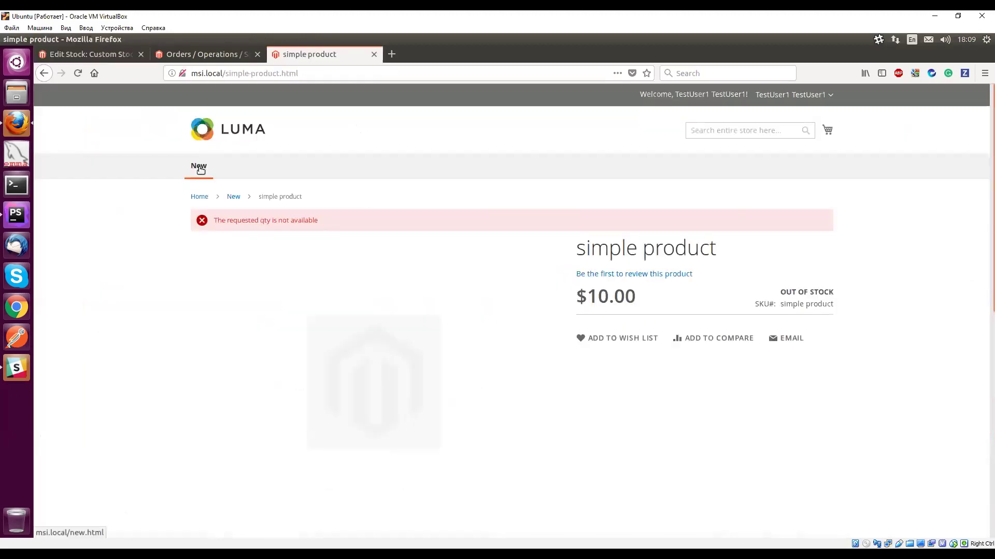
left_click(200, 169)
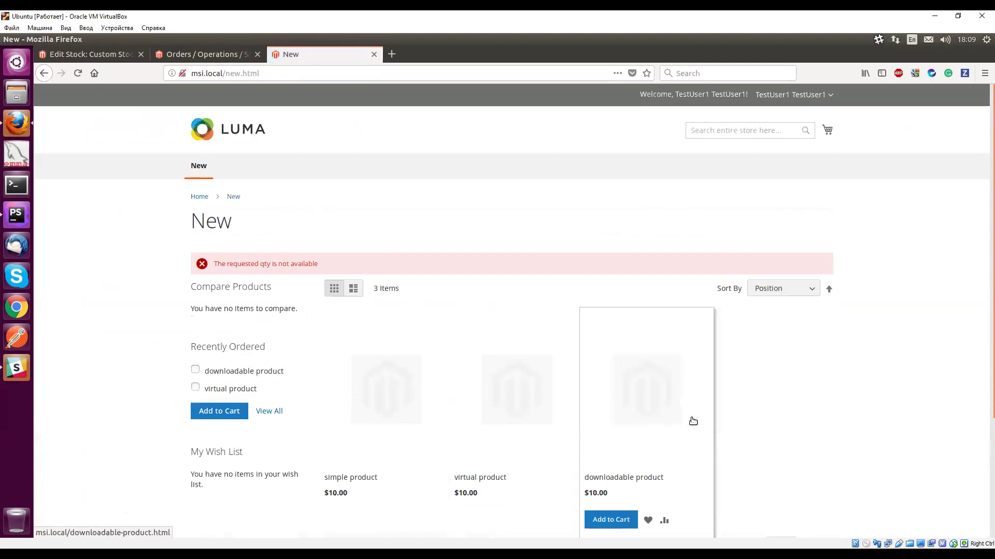
left_click(352, 520)
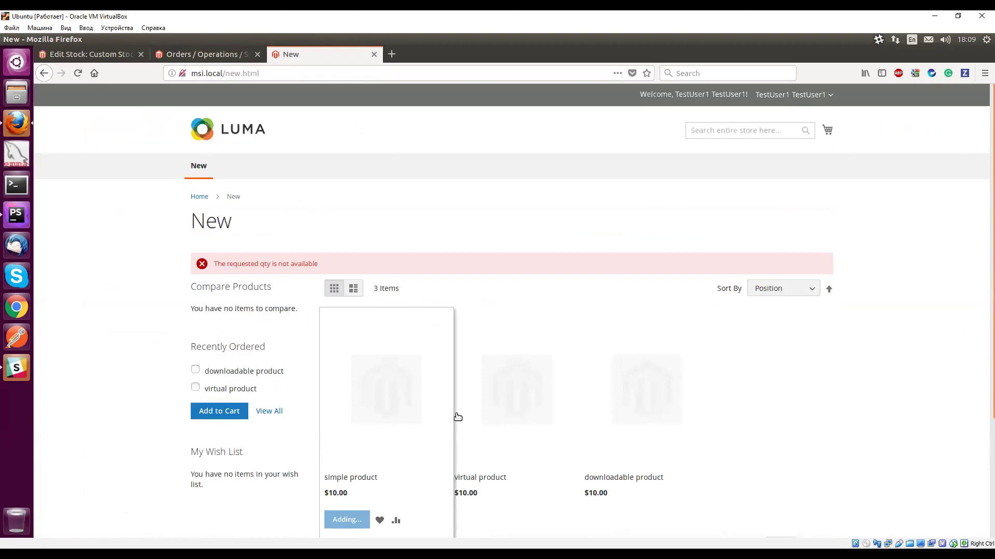
scroll(500, 445, "down", 3)
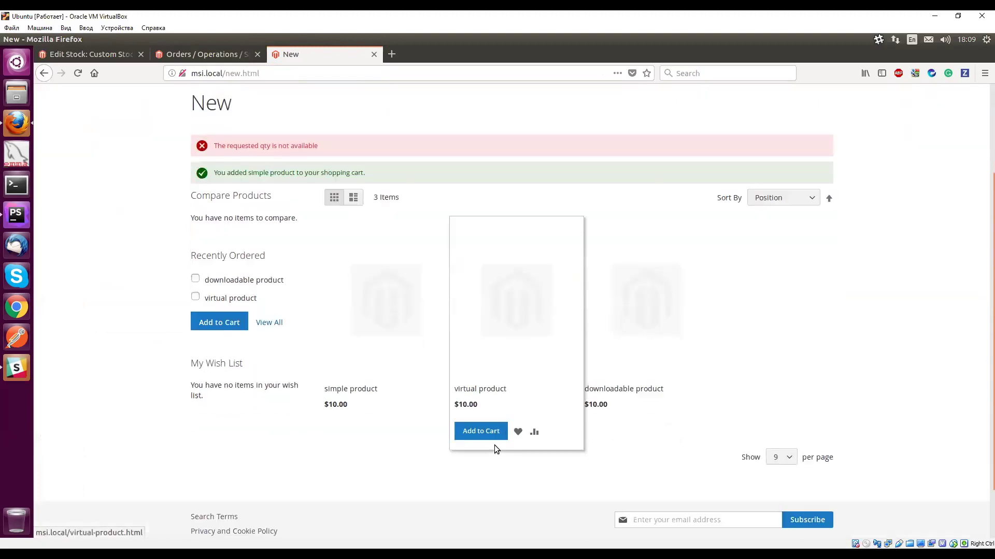
left_click(479, 429)
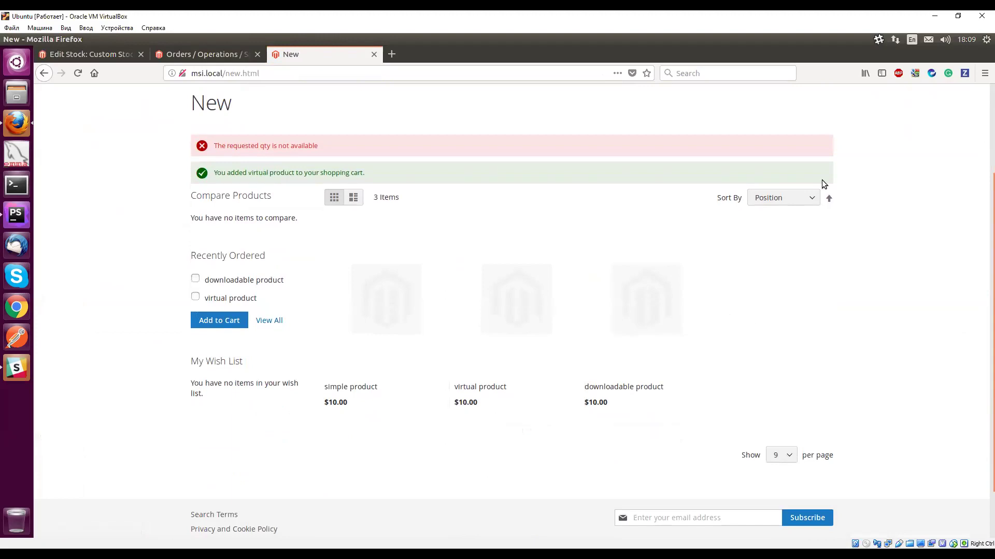
Step: Check out the three-item cart with Flat Rate - Fixed shipping and Check / Money order payment, and place the order
left_click(819, 132)
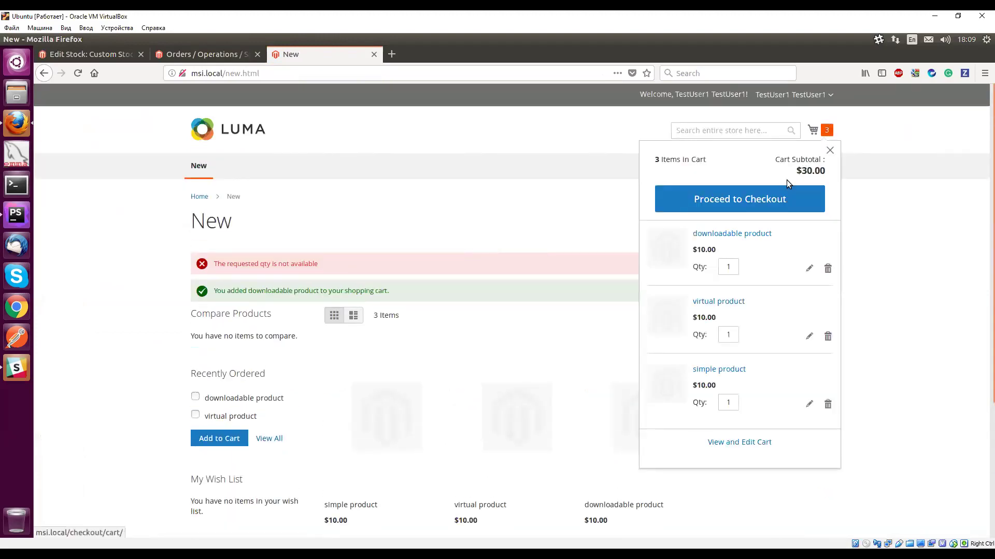
left_click(776, 200)
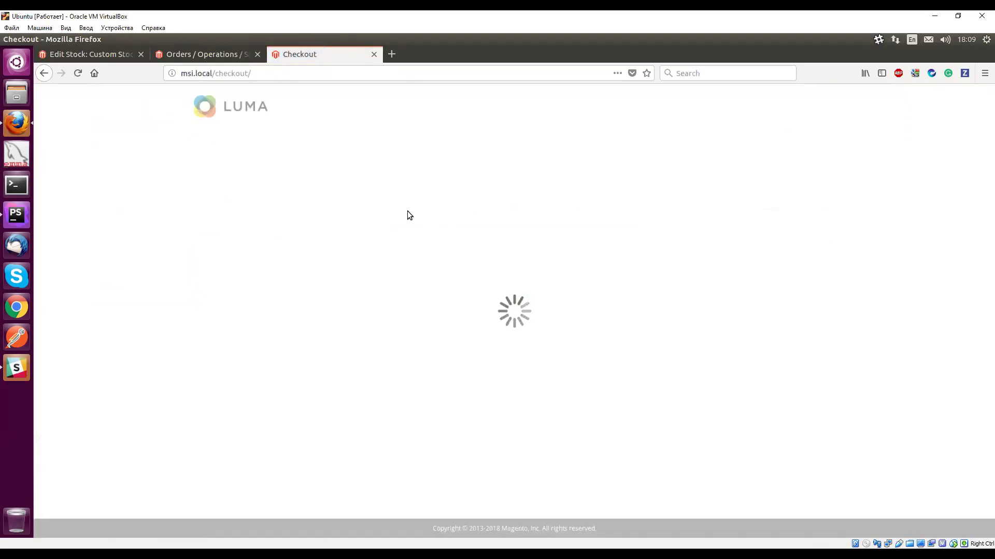
left_click(570, 461)
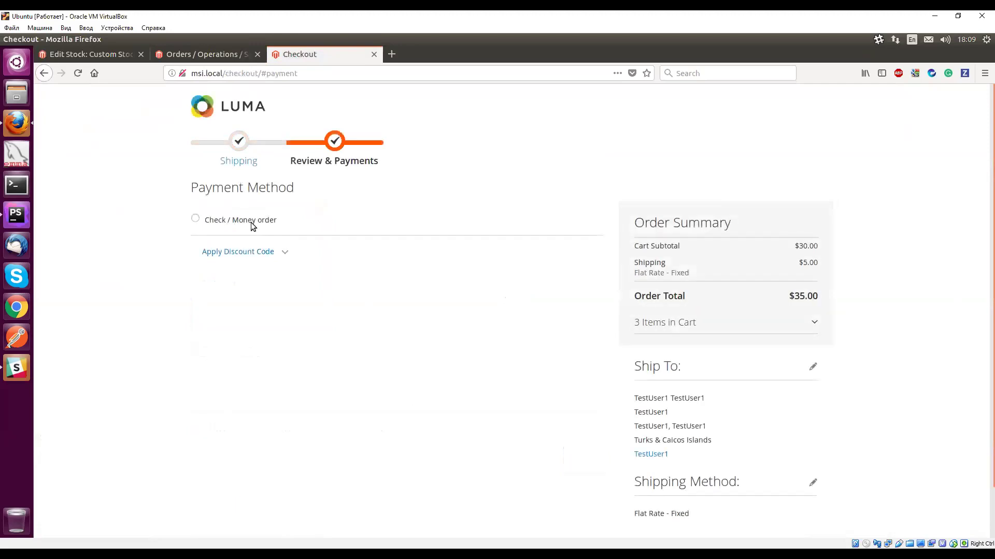
left_click(561, 347)
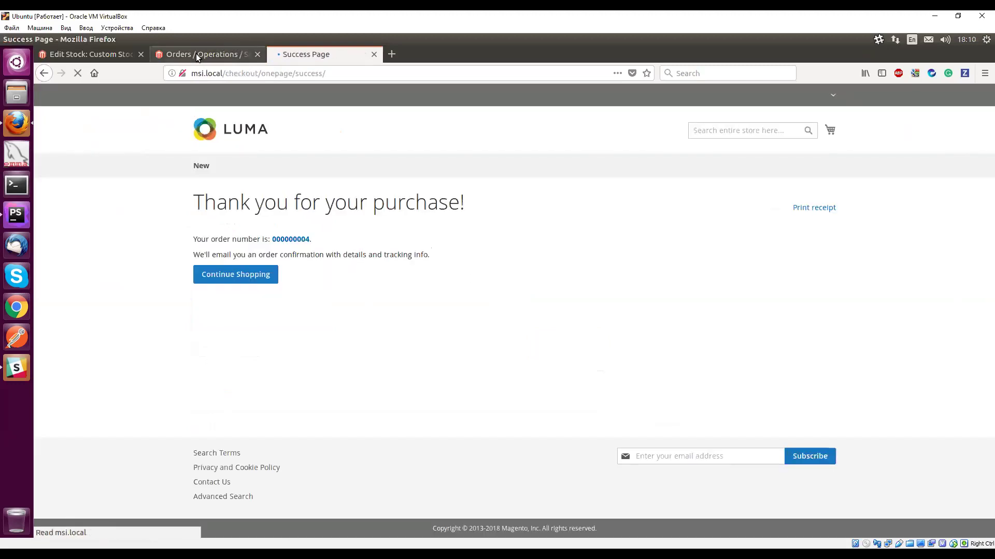
Step: Search the storefront for the suggested term "prod" to check which products are listed after the order
left_click(207, 55)
left_click(305, 55)
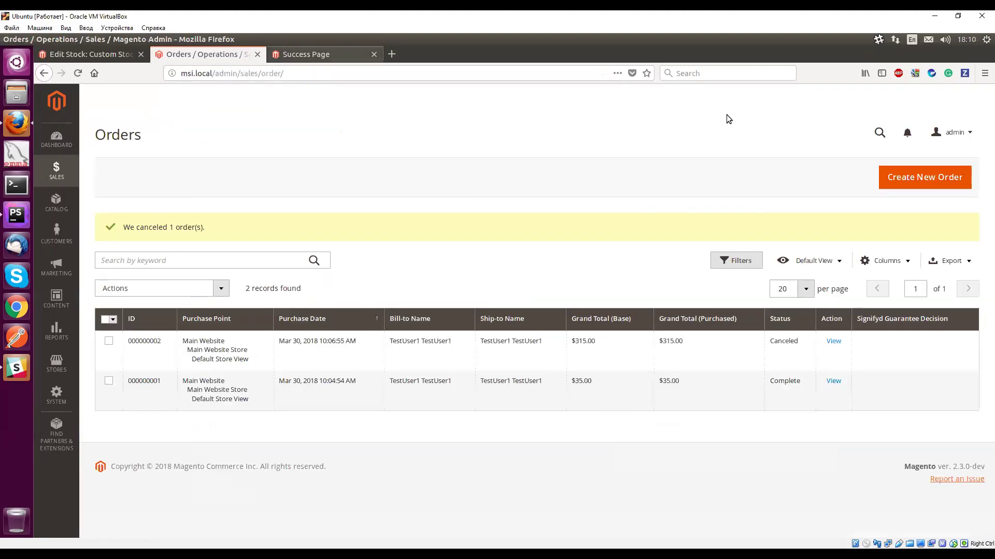
left_click(708, 136)
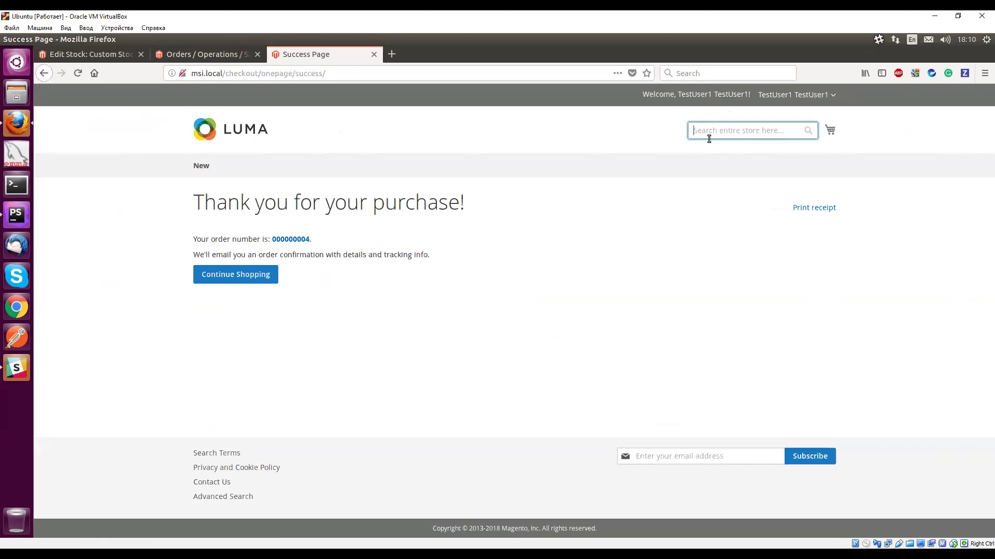
type("s")
key("BackSpace")
type("product")
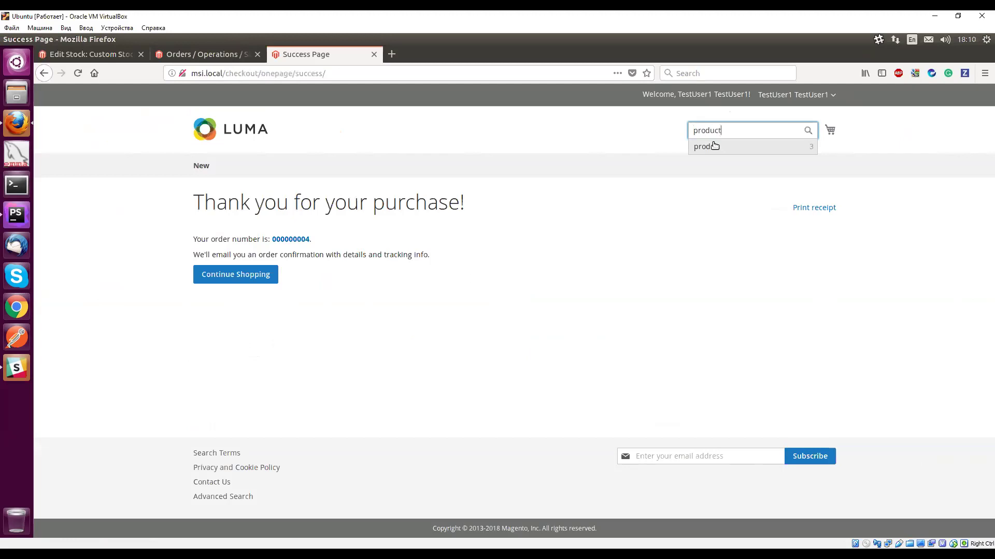
left_click(714, 146)
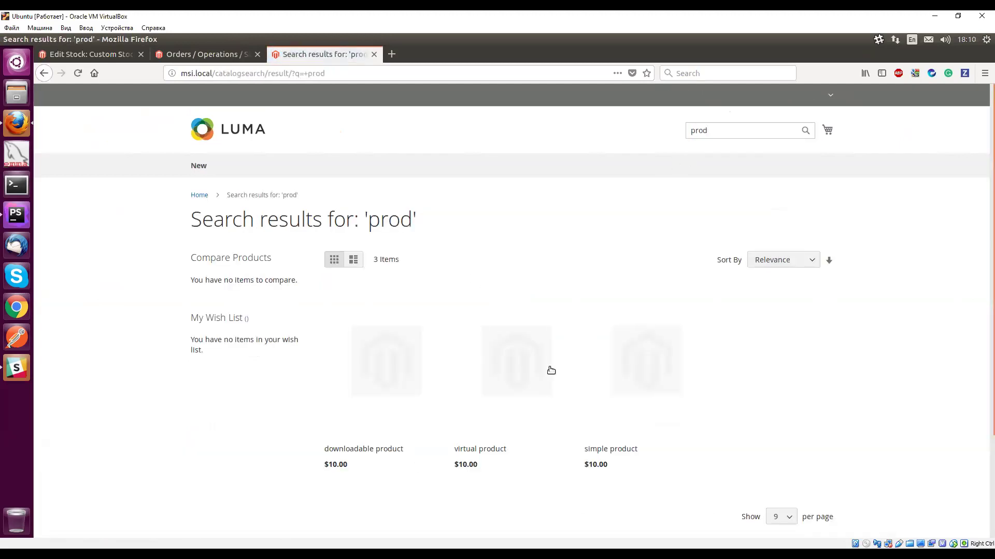
Step: Open the admin product list to check the source and salable quantities after the new order
left_click(157, 53)
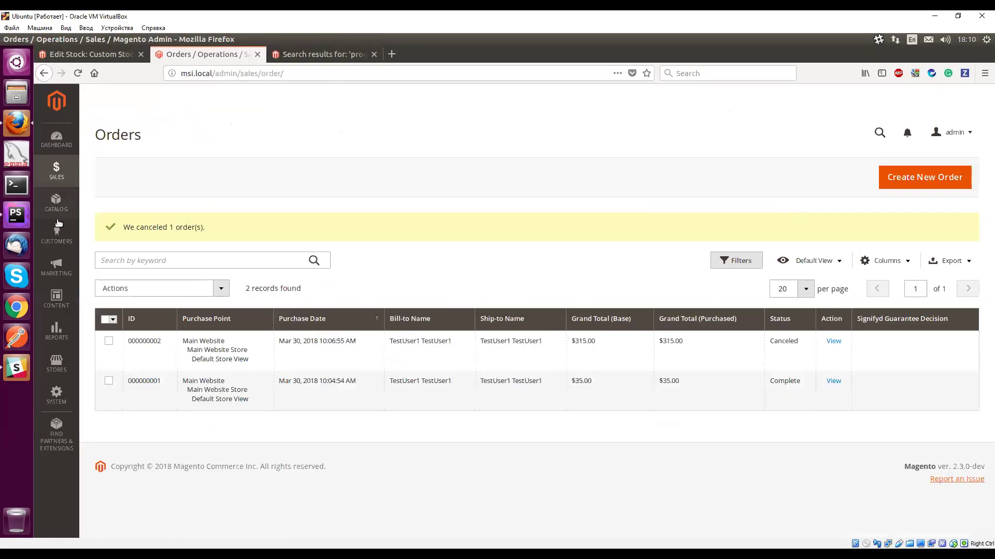
left_click(56, 199)
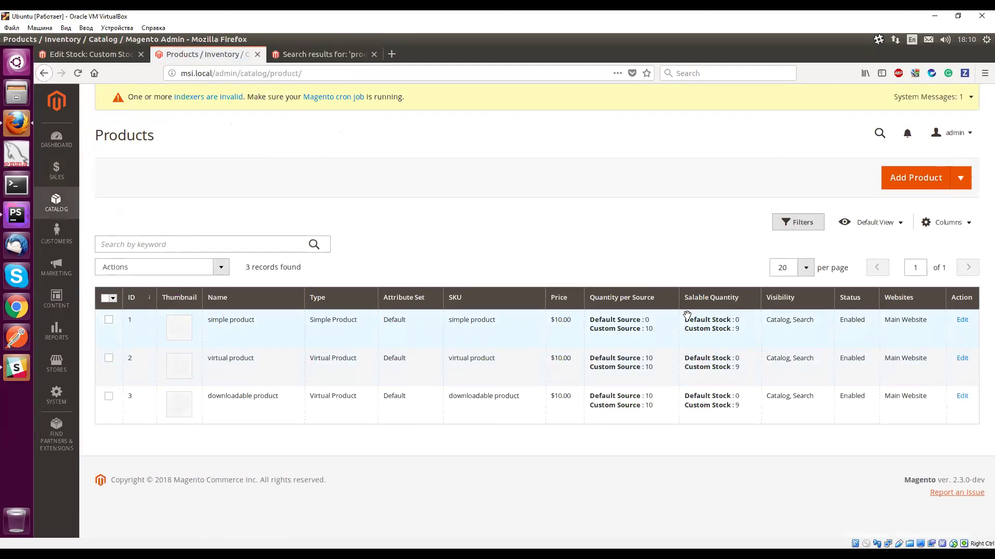
left_click(715, 335)
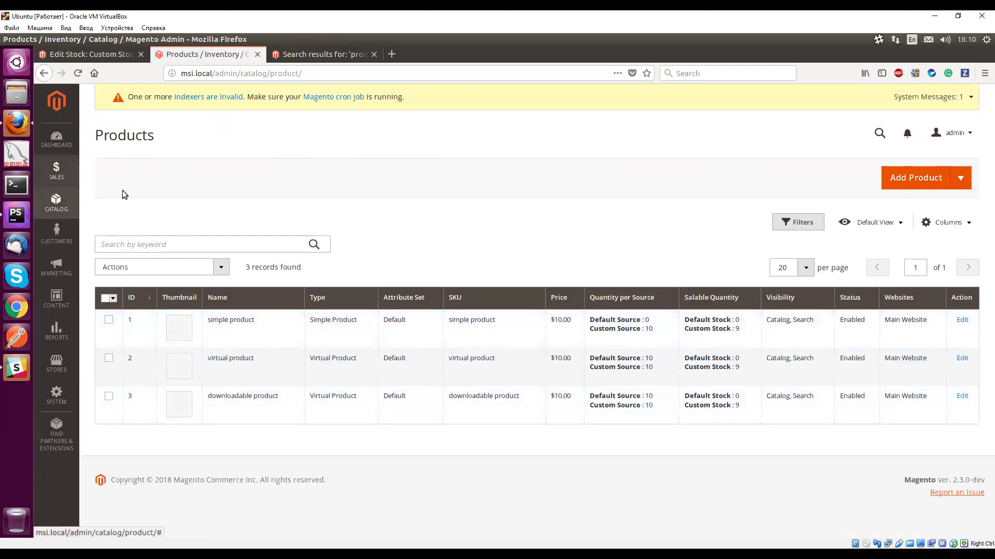
Step: Cancel the pending order in the admin order list and return to the product list to check the salable quantities
left_click(62, 176)
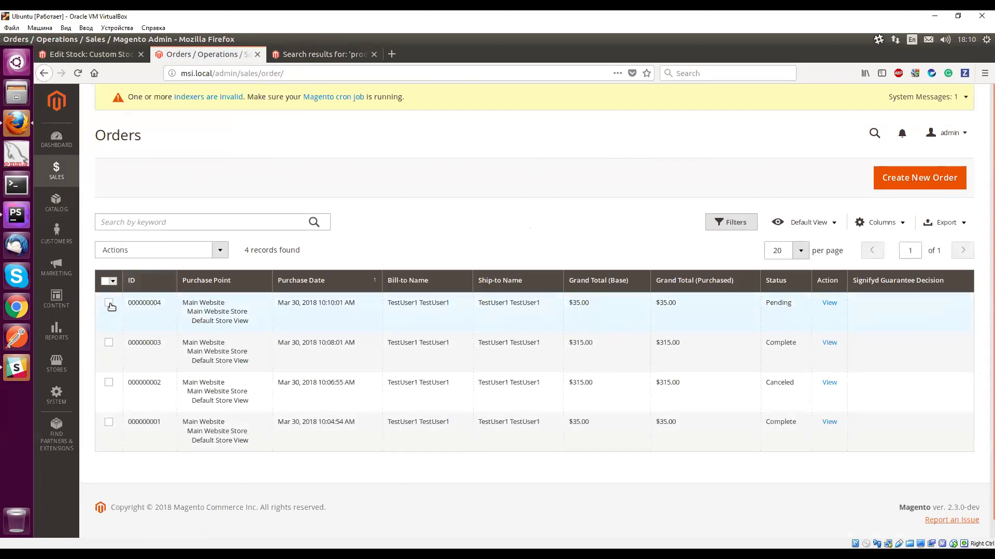
left_click(160, 254)
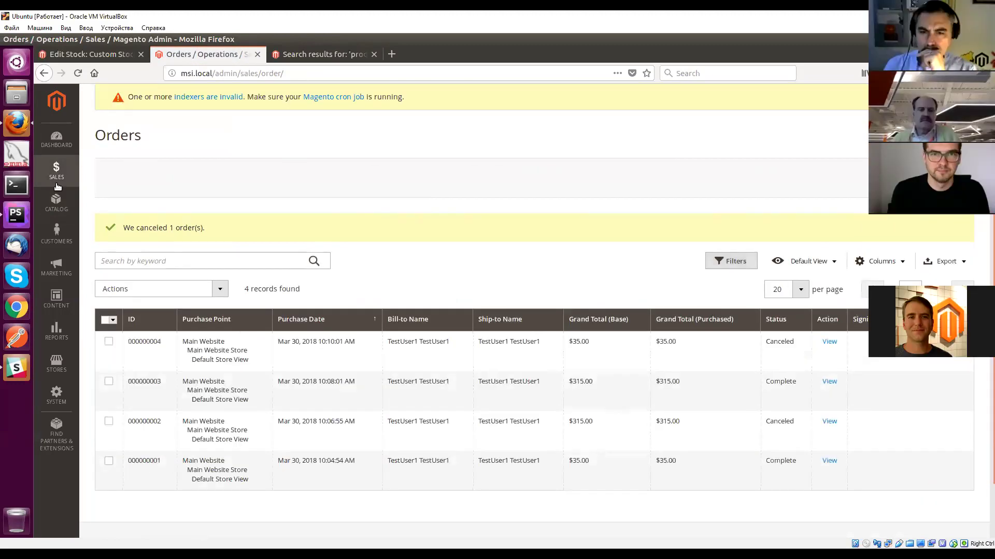
left_click(57, 202)
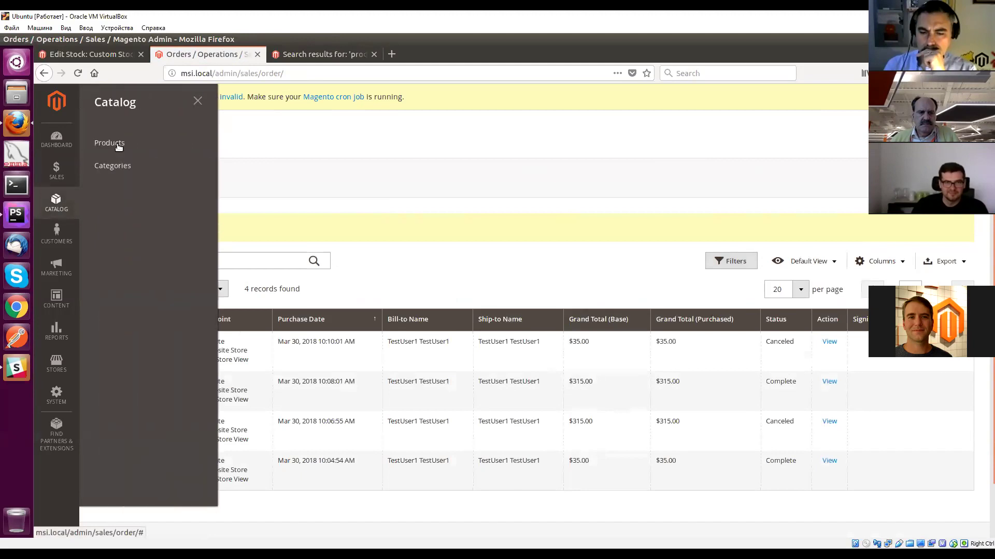
left_click(120, 149)
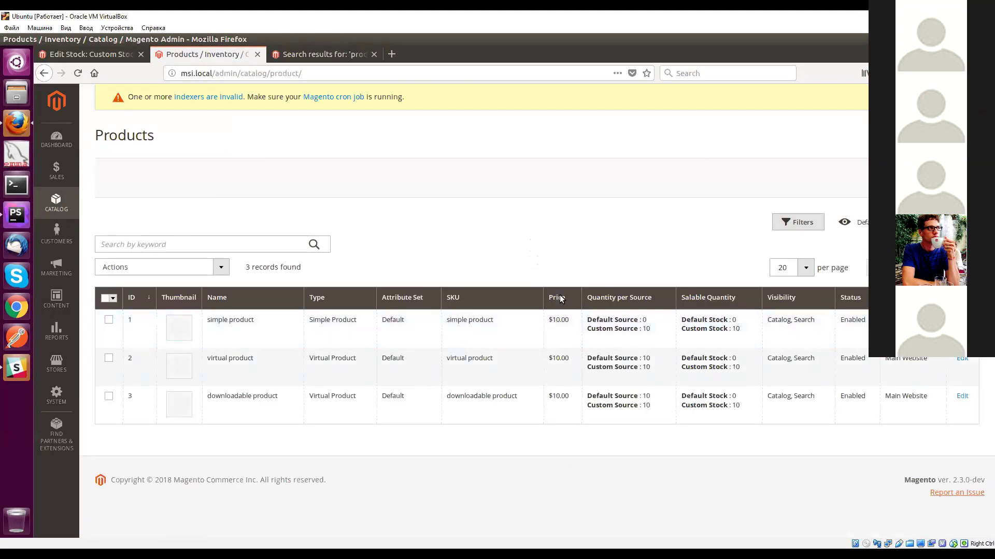
Step: Reorder the latest canceled order in the admin, set all three product quantities to 10, and accept the item changes
left_click(57, 171)
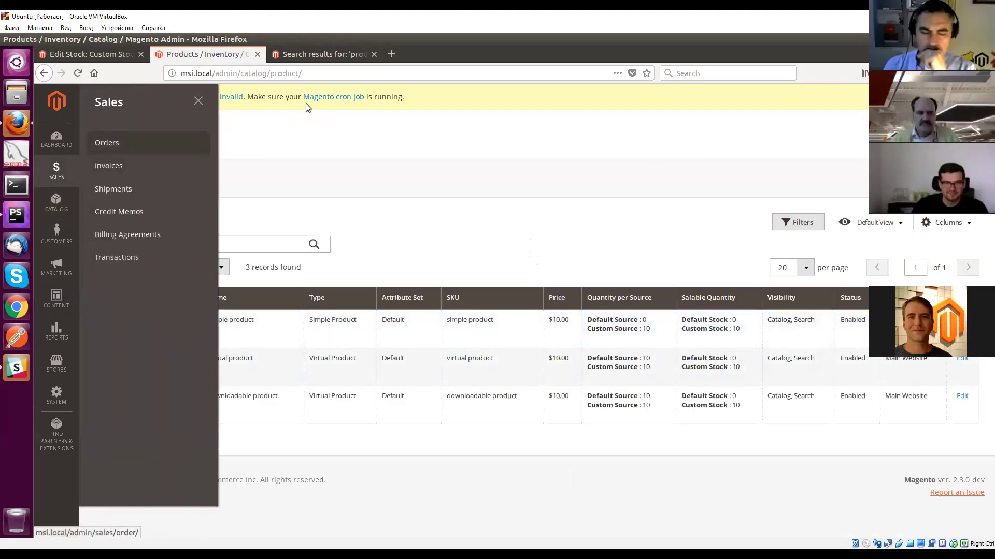
left_click(106, 143)
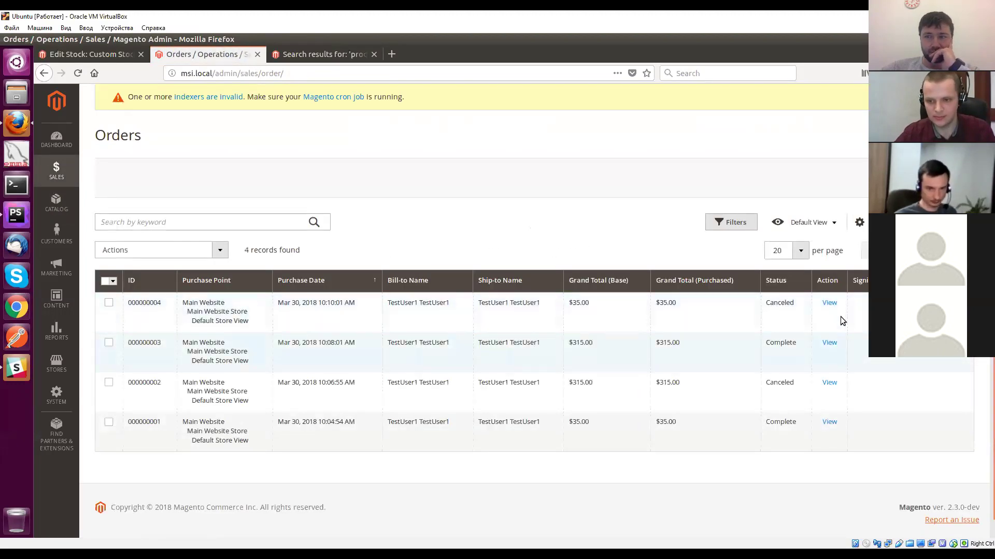
left_click(829, 303)
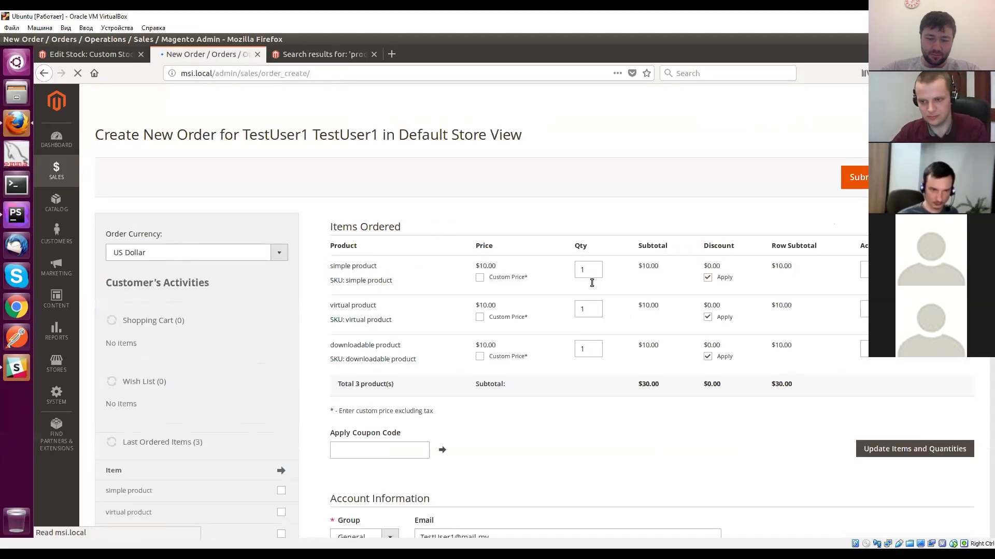
left_click(590, 276)
type("0")
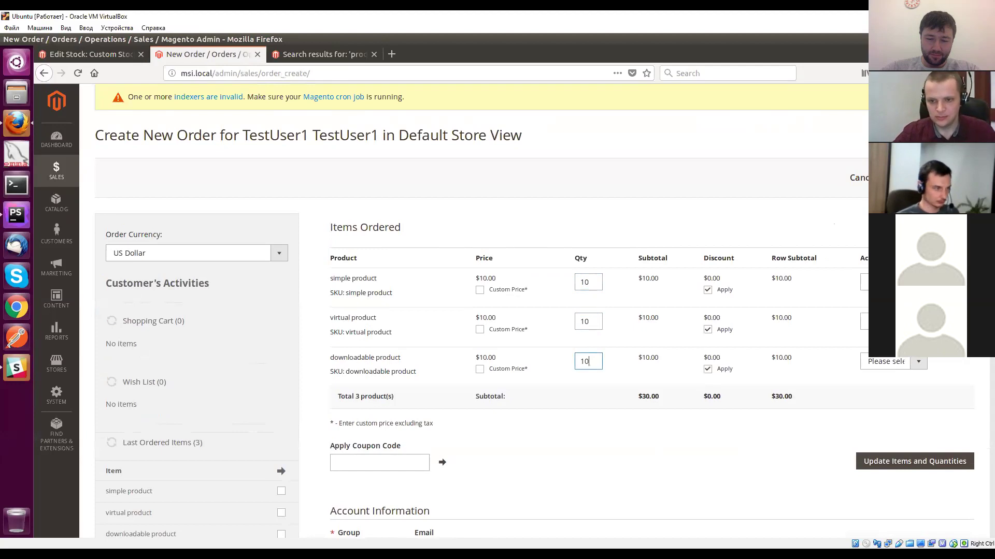
key("Return")
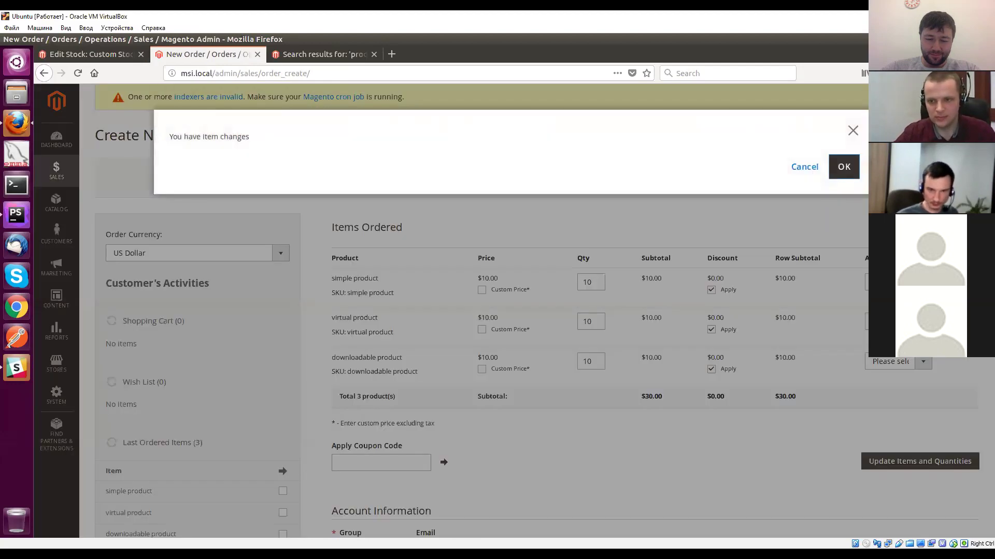
key("Return")
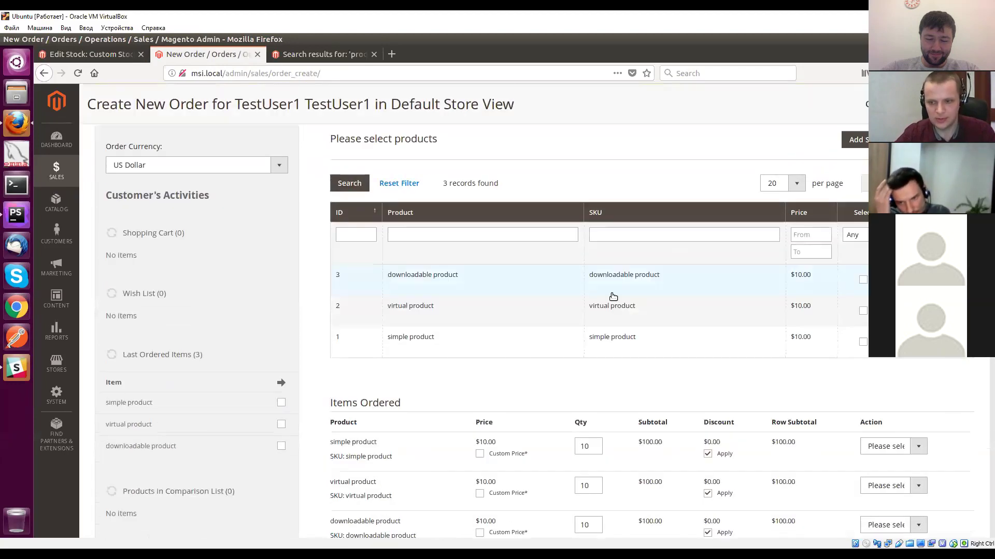
Step: Select the downloadable, virtual and simple products in the product selection grid and add them to the new order
left_click(862, 280)
left_click(863, 312)
left_click(863, 342)
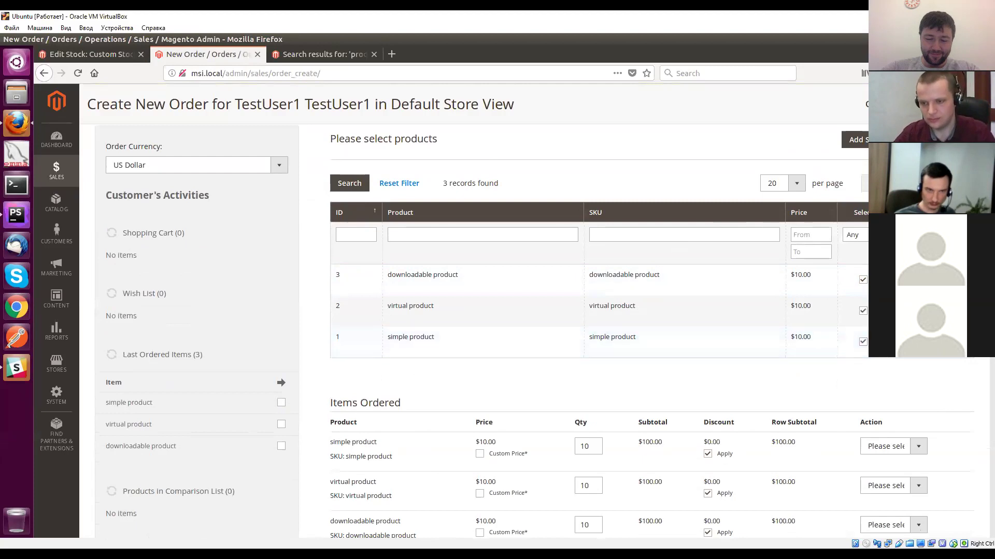
left_click(863, 342)
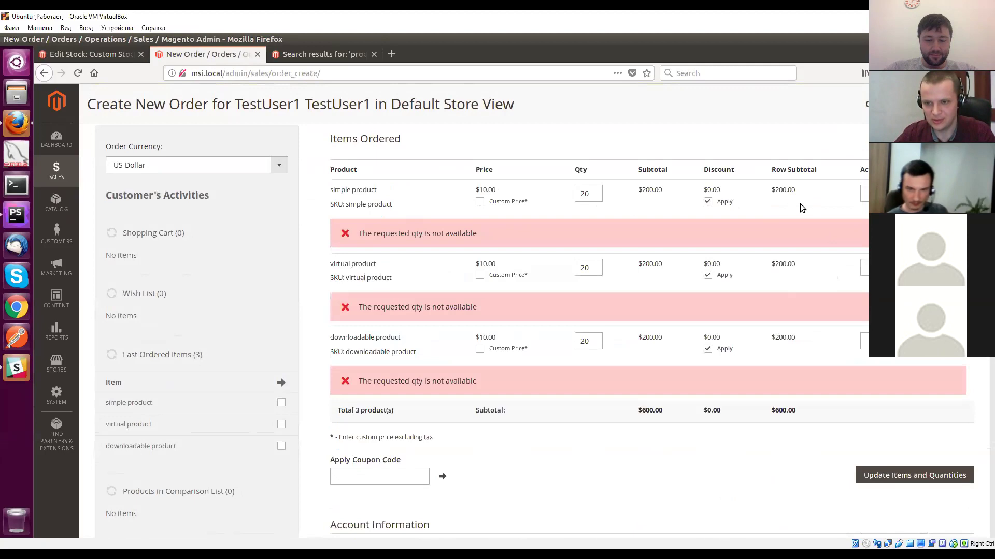
Step: Set the quantity of all three ordered items to 10, and abandon the new admin order by closing its page
scroll(618, 271, "up", 3)
left_click(585, 282)
type("1")
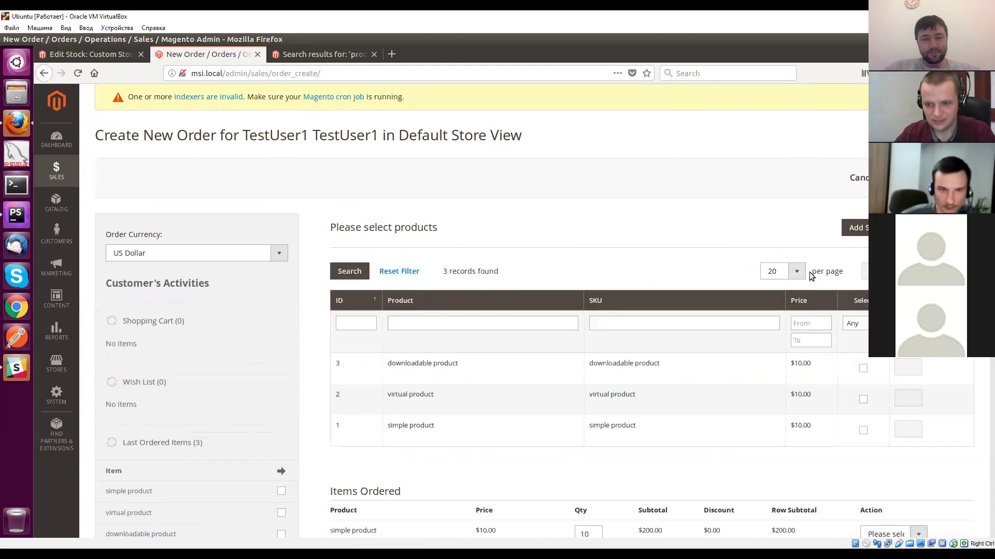
scroll(563, 365, "down", 7)
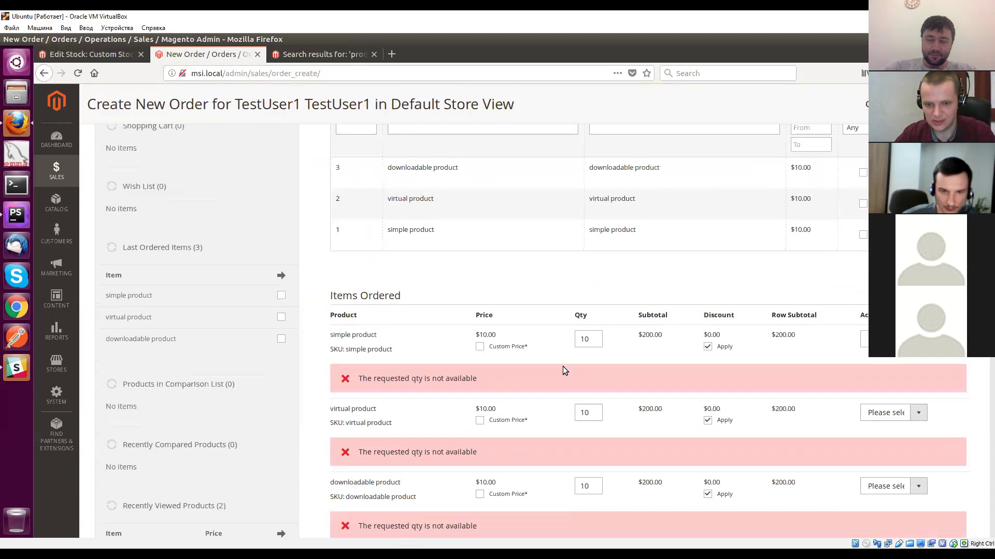
scroll(248, 83, "up", 1)
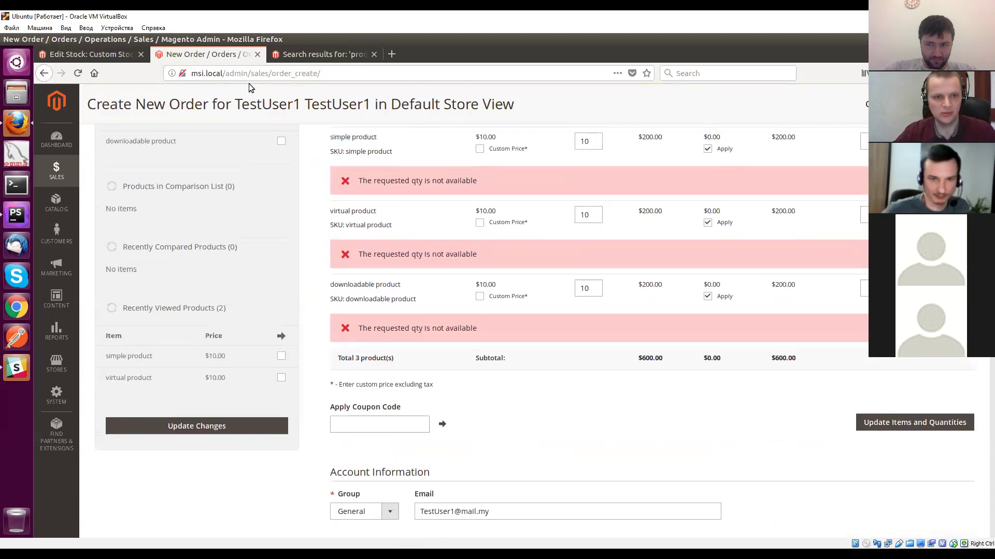
left_click(256, 54)
Step: Add the downloadable, virtual and simple products to the cart from the storefront search results and show the mini cart
left_click(350, 489)
left_click(619, 518)
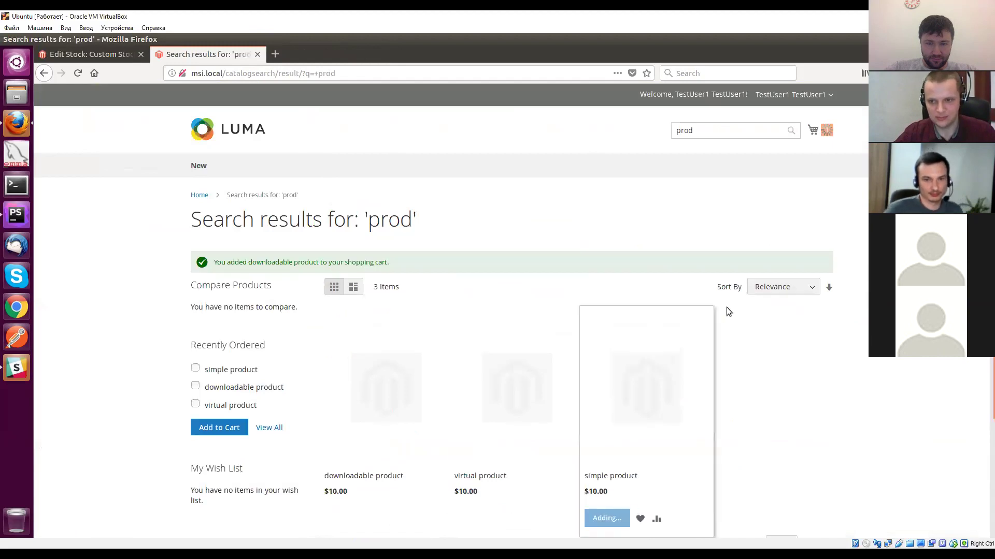
left_click(816, 134)
Step: Set the quantity of the simple, virtual and downloadable products to 10 each in the mini cart
left_click(735, 266)
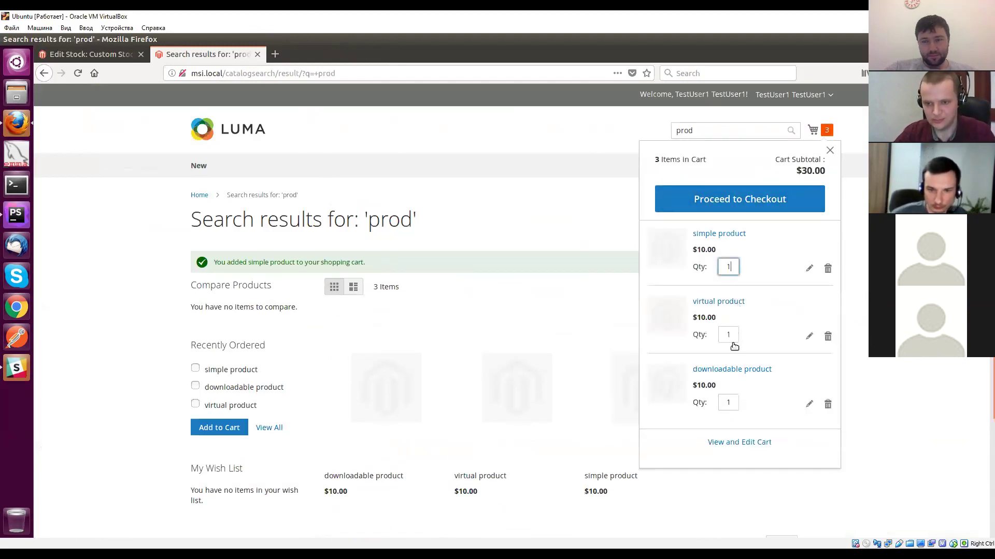
type("0")
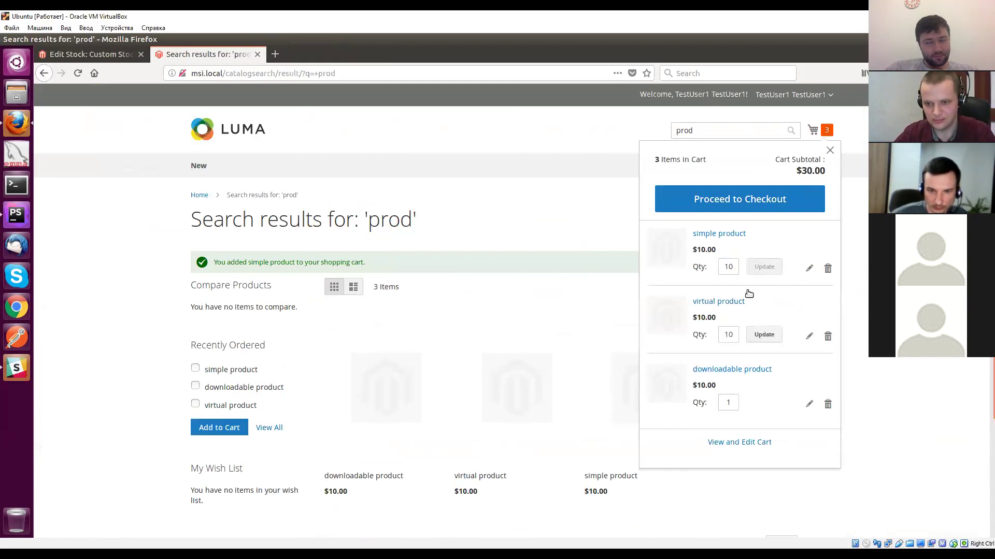
left_click(749, 336)
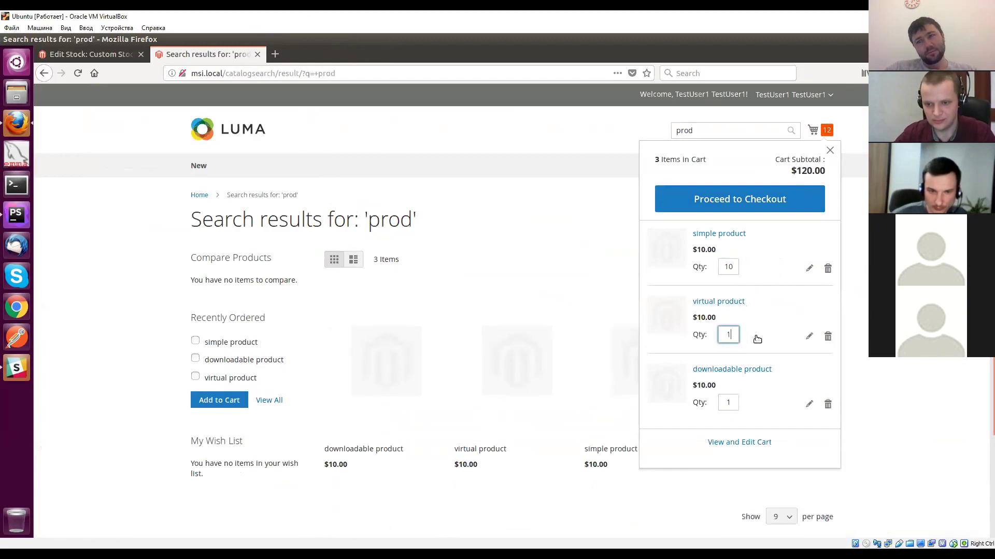
type("0")
left_click(733, 395)
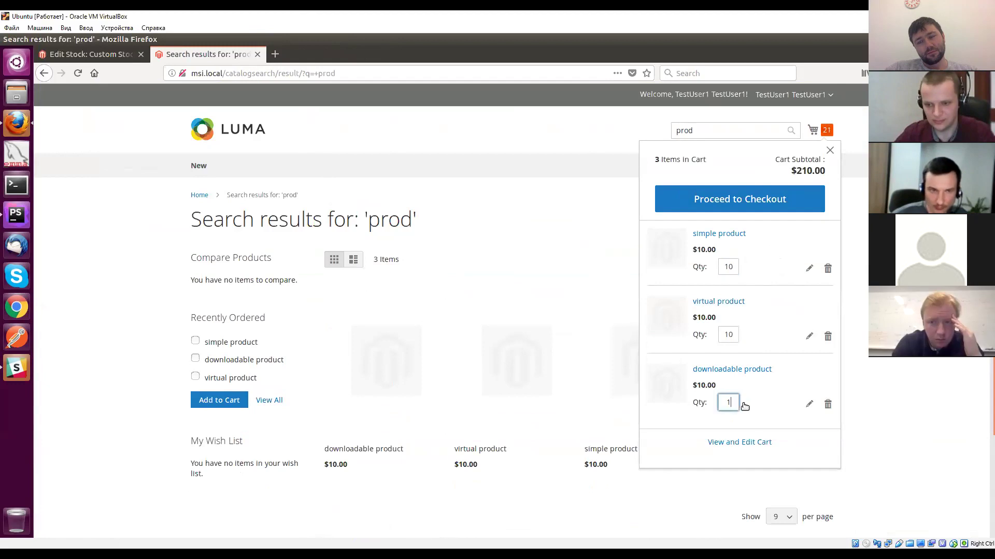
left_click(764, 404)
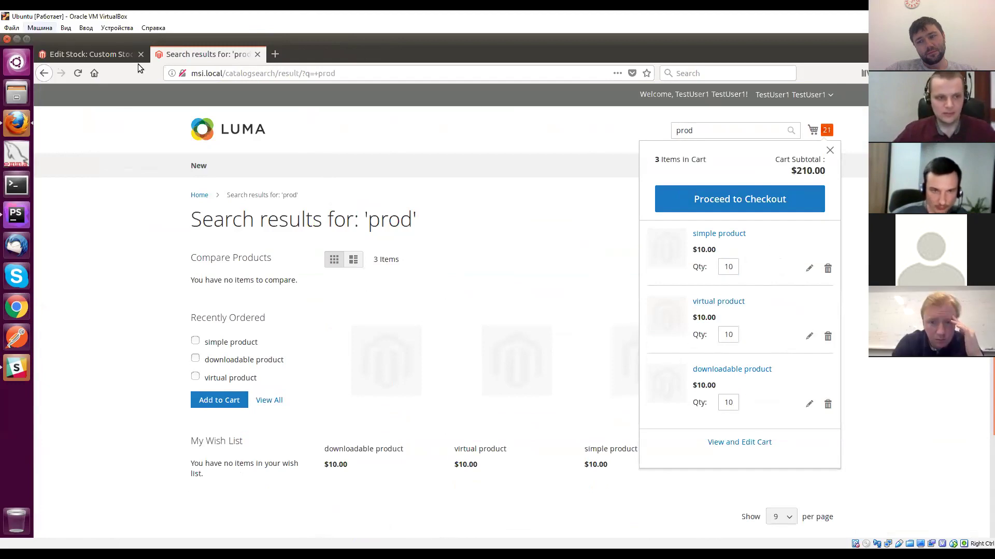
Step: Check out the cart with the saved shipping address, Flat Rate shipping and Check / Money order payment, and place the order
left_click(739, 199)
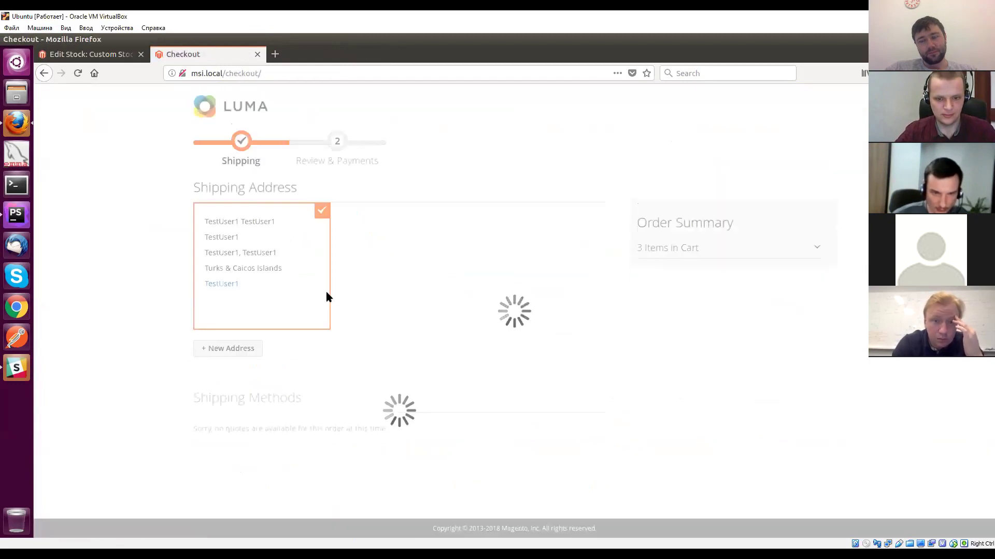
left_click(596, 464)
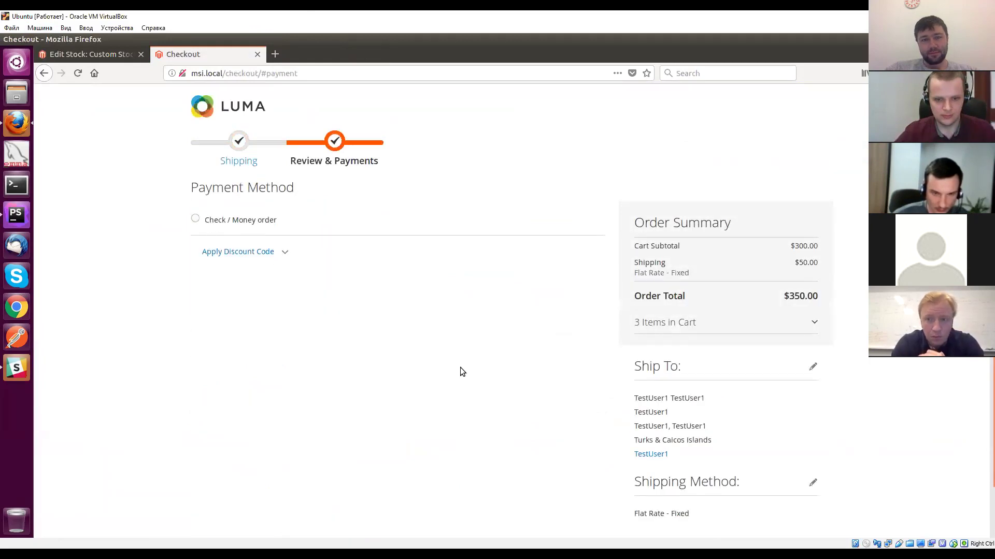
left_click(557, 346)
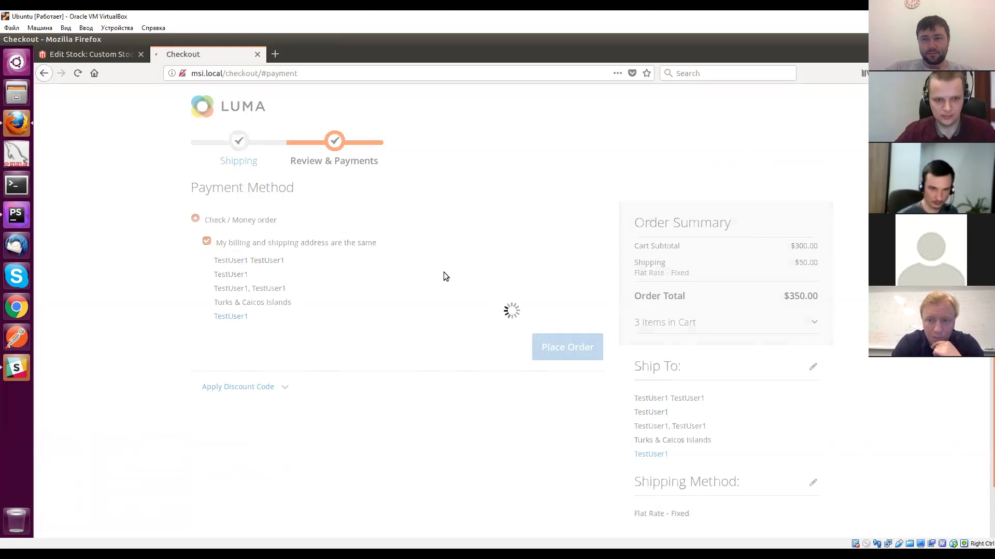
Step: Review the quantities per source and salable quantities in the admin product grid, and compare with the storefront order confirmation
left_click(117, 55)
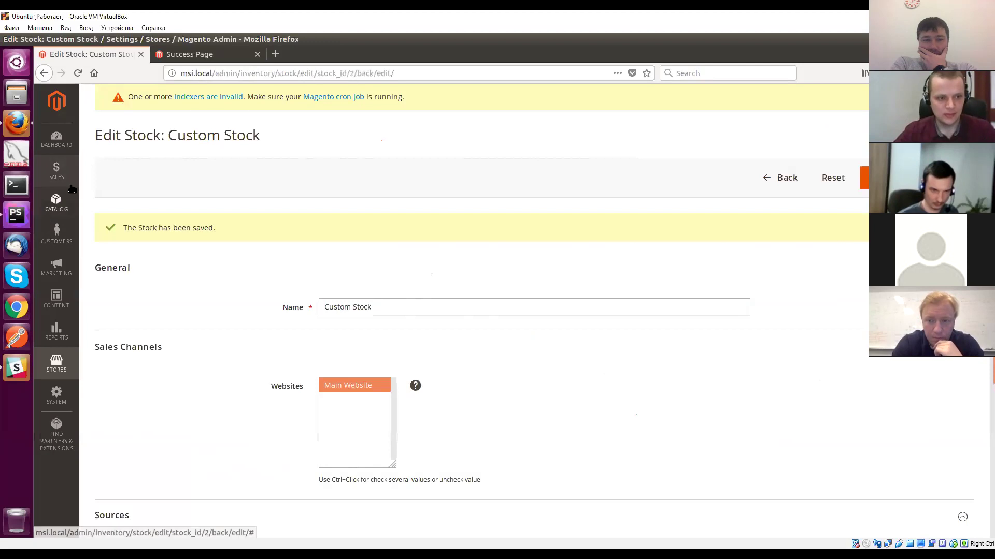
left_click(72, 189)
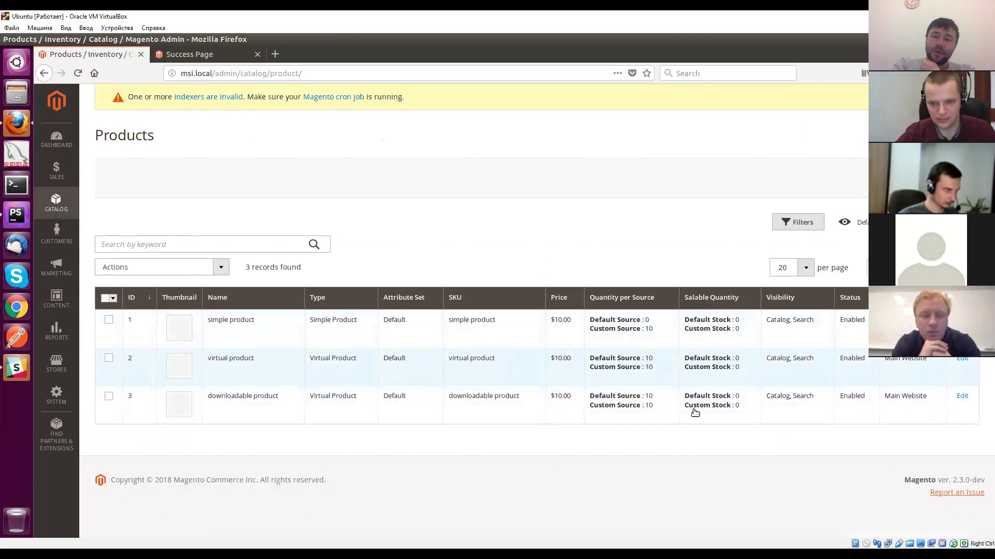
left_click(207, 54)
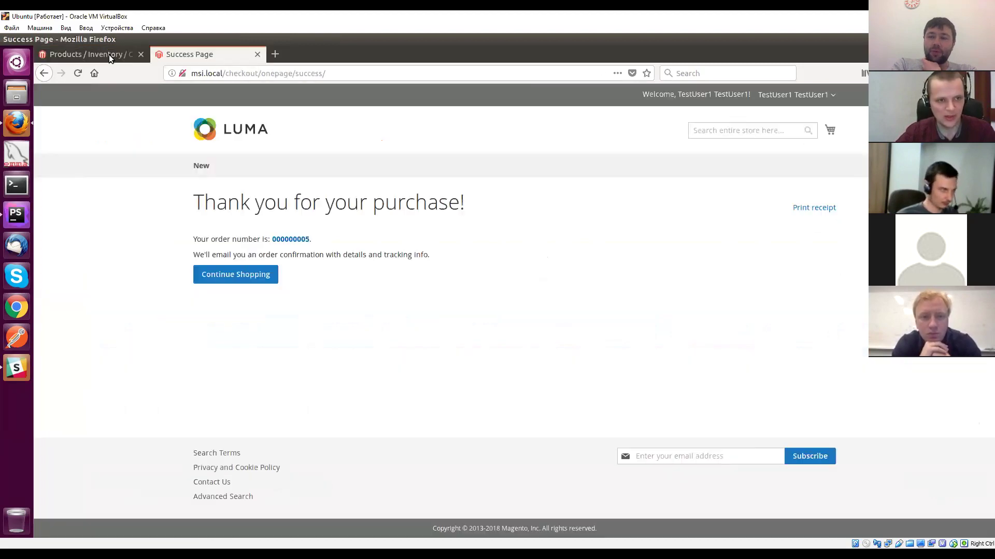
key("ctrl+Tab")
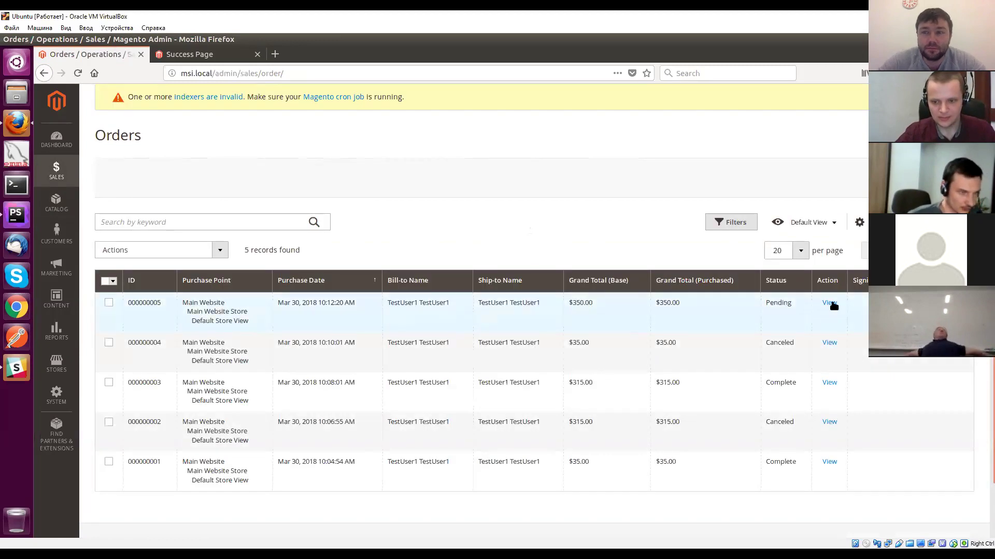
Step: Open the latest pending order from the admin orders grid and submit an invoice for it
left_click(827, 302)
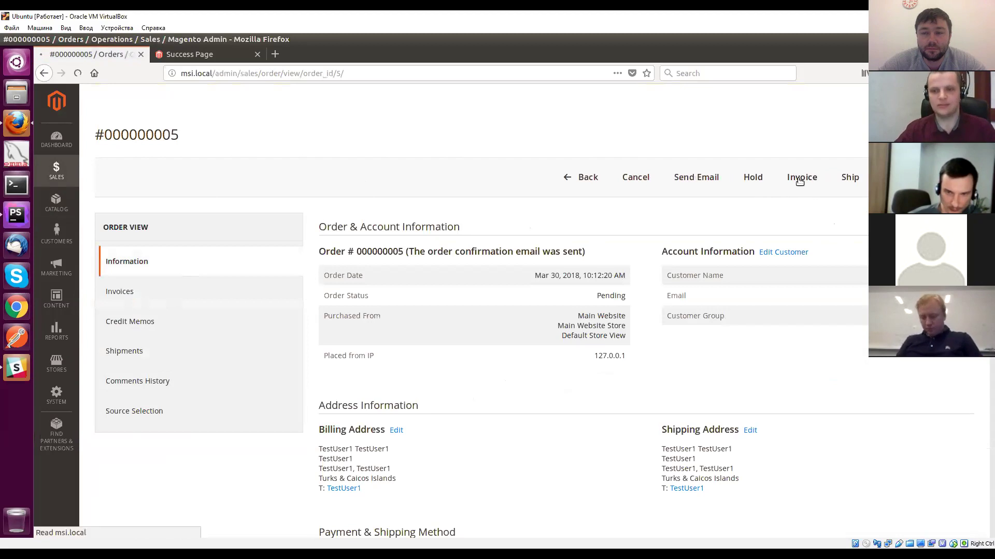
left_click(800, 184)
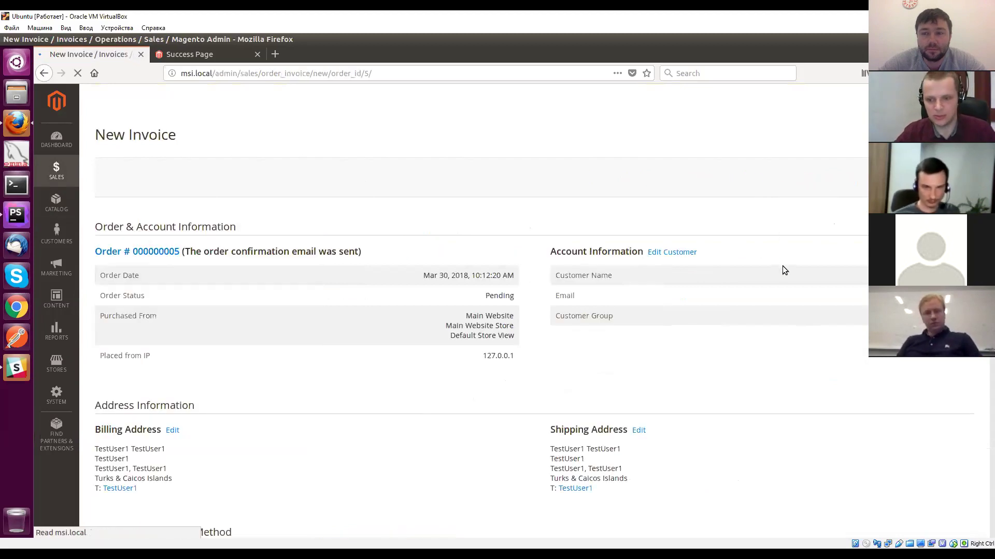
scroll(872, 406, "down", 15)
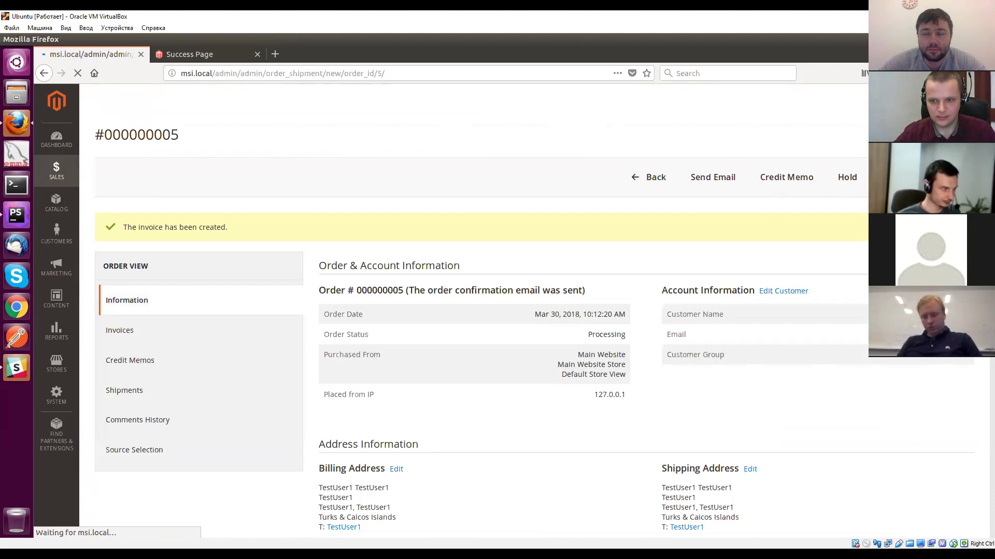
Step: Run the priority-based source selection algorithm for the new shipment and submit it, deducting 10 simple products from custom_source
scroll(851, 247, "down", 5)
scroll(535, 311, "up", 3)
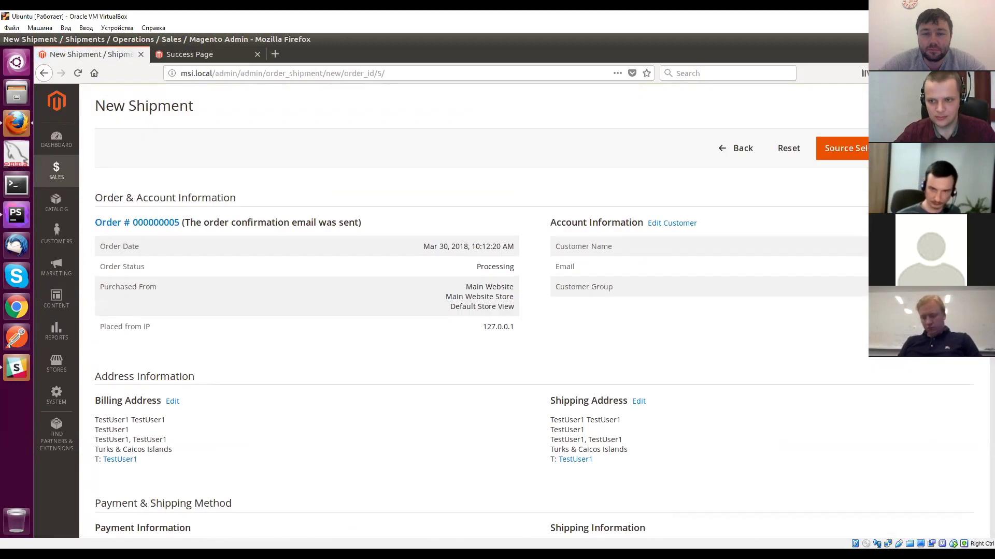
left_click(891, 149)
left_click(891, 181)
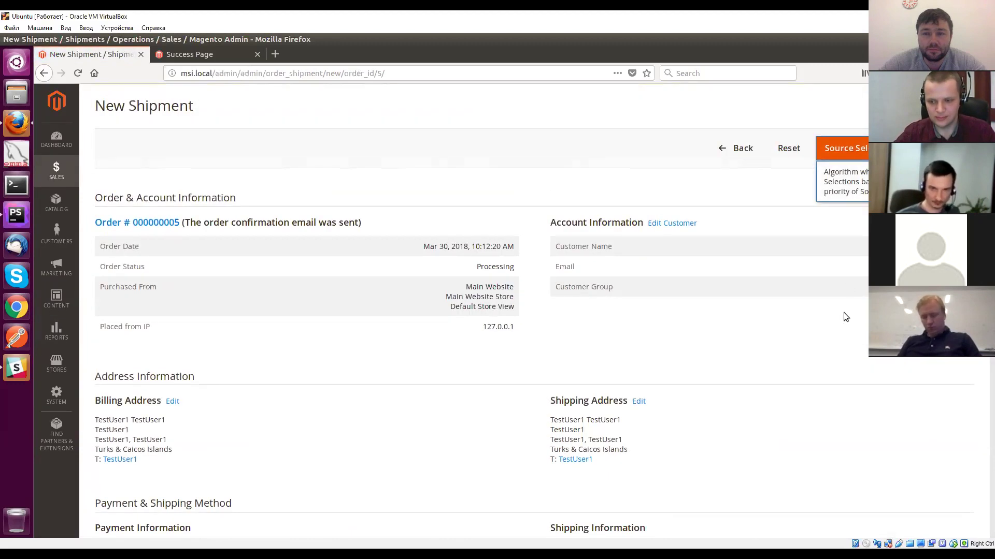
scroll(845, 316, "down", 6)
scroll(868, 418, "down", 4)
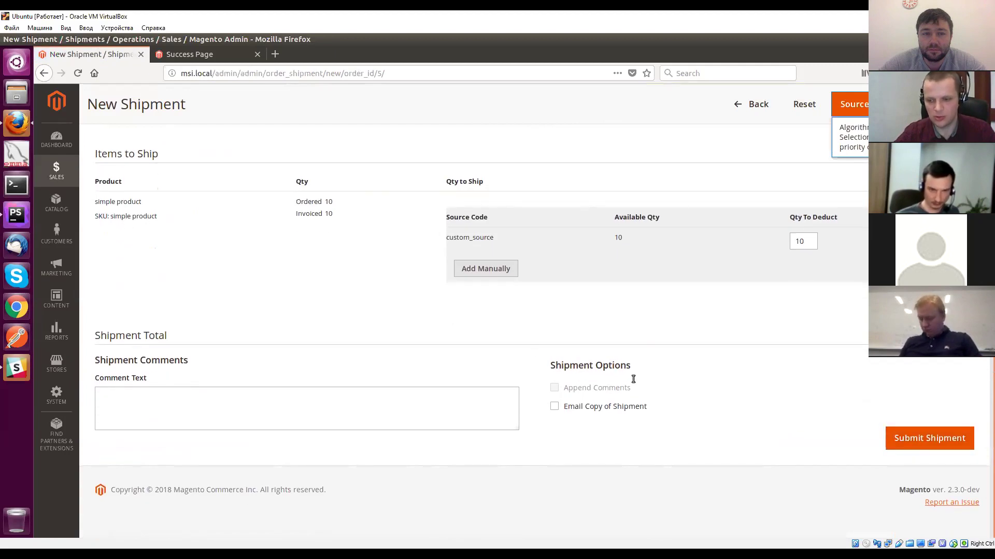
left_click(911, 436)
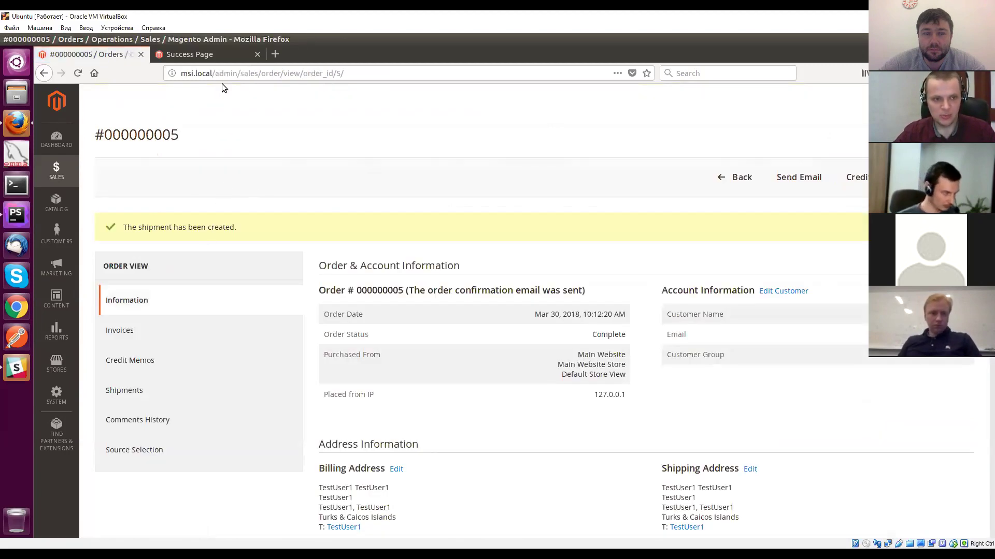
Step: Check the stock status of the virtual and downloadable products from the storefront's New category
left_click(215, 55)
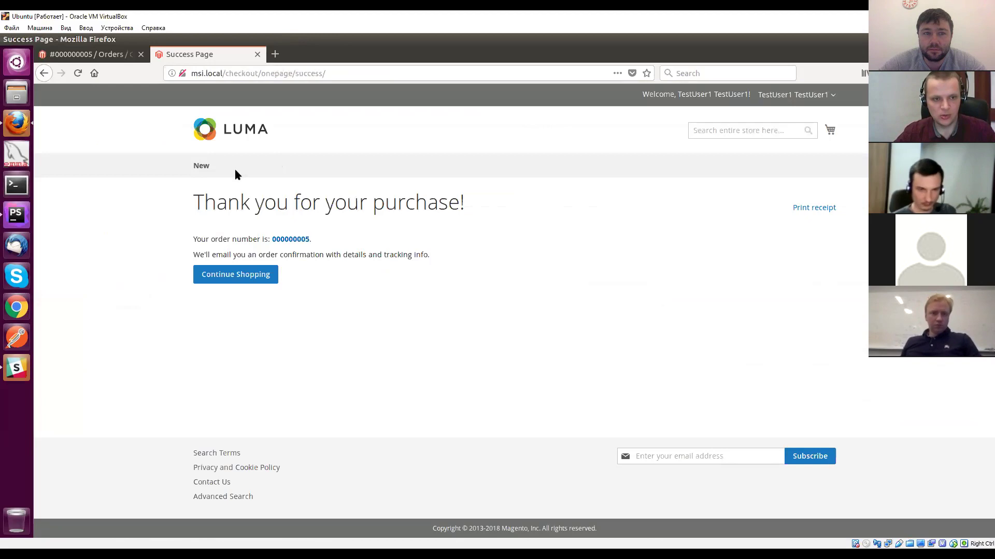
left_click(202, 167)
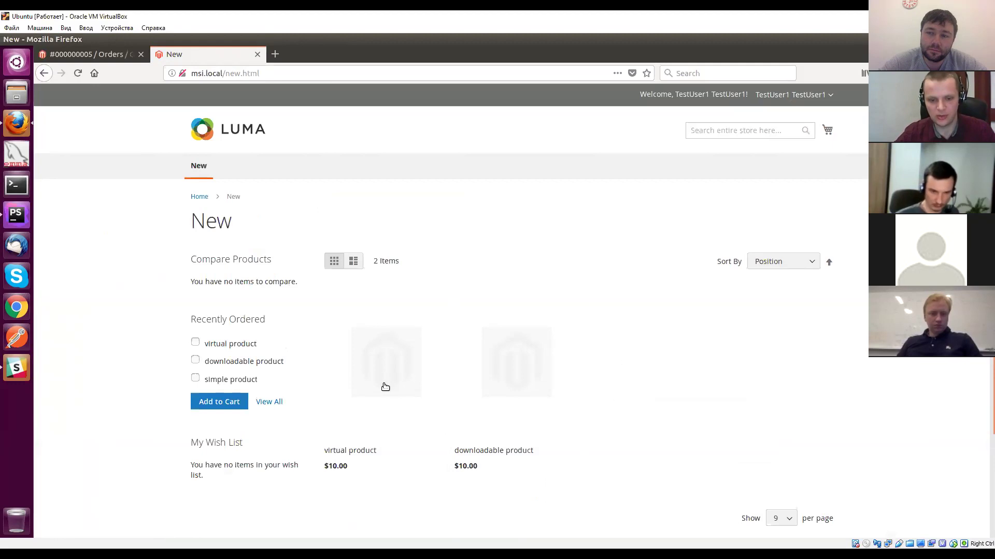
left_click(376, 378)
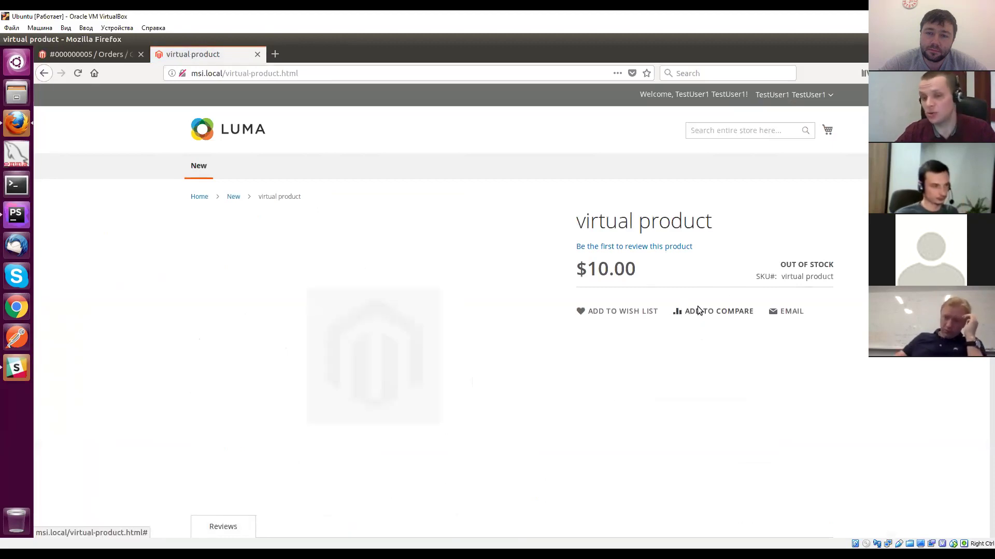
left_click_drag(780, 263, 832, 264)
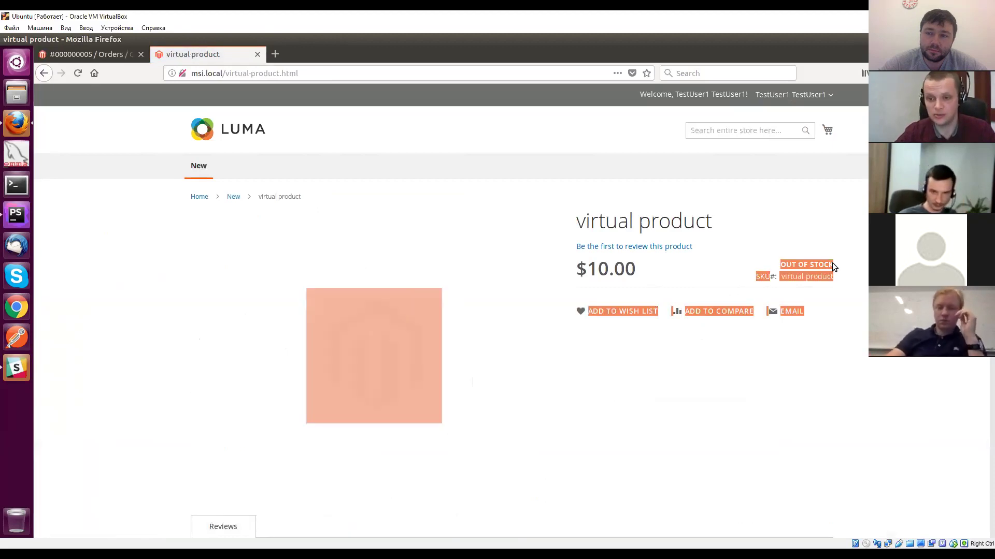
left_click(239, 197)
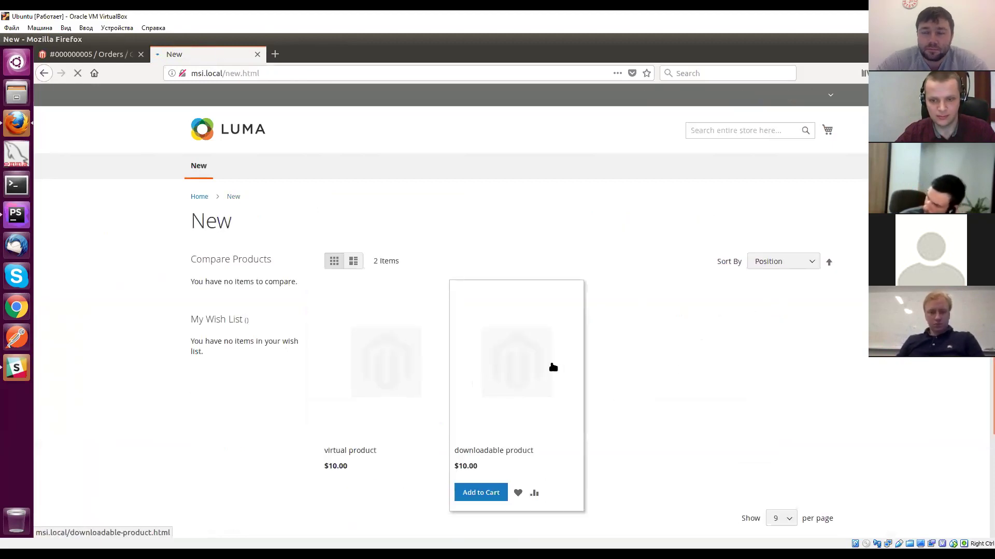
left_click(553, 367)
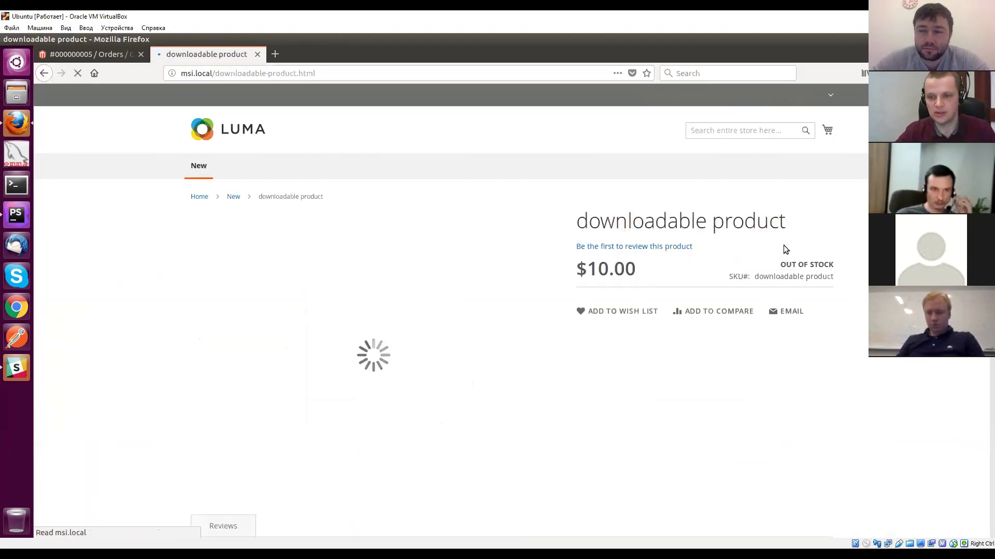
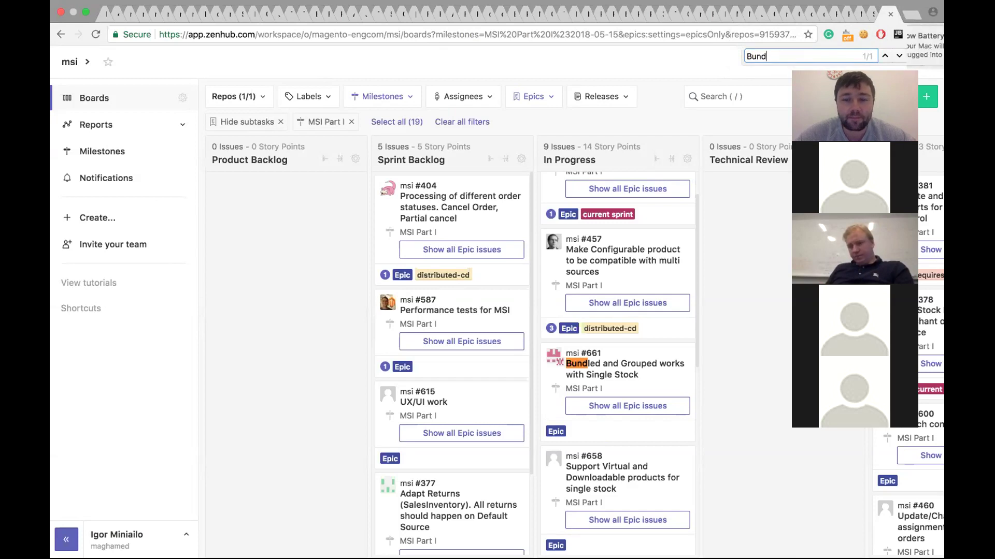
Step: Close the in-page search for "Bund" on the ZenHub board and switch to Zoom
left_click(900, 56)
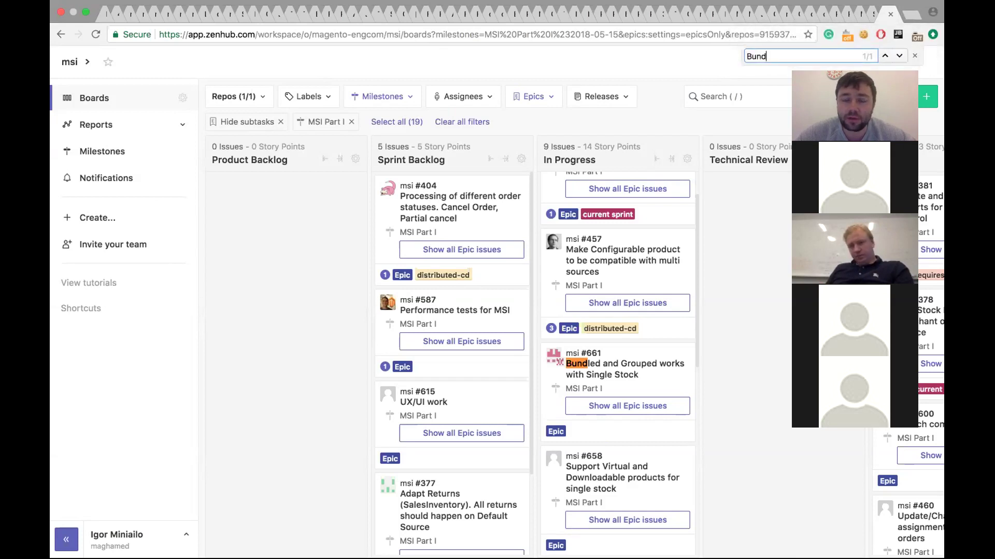
left_click(912, 55)
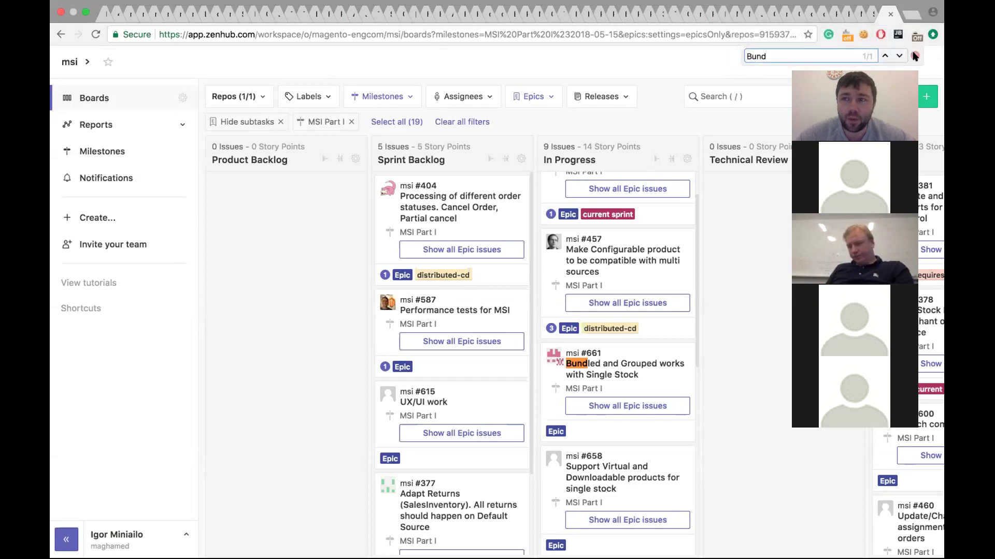
left_click(915, 56)
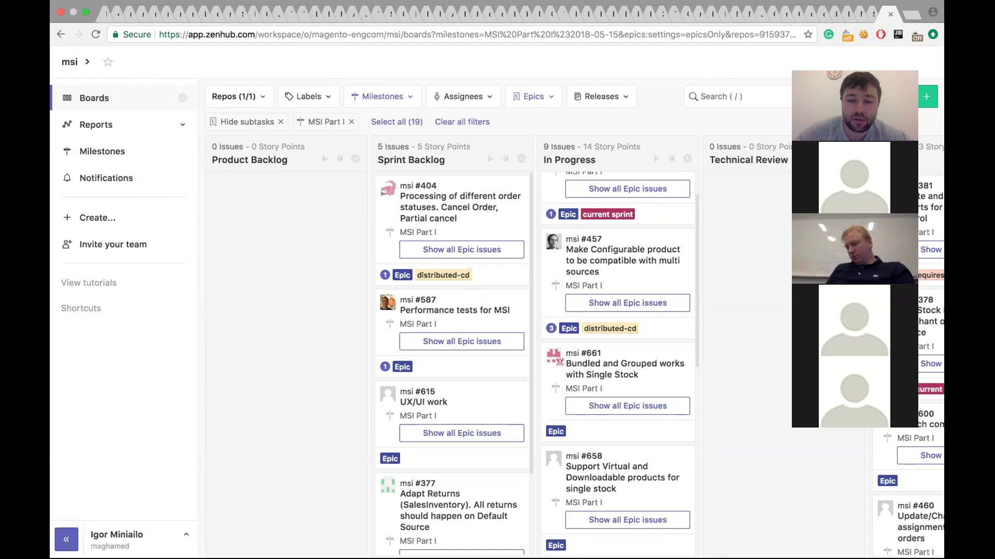
mouse_move(644, 555)
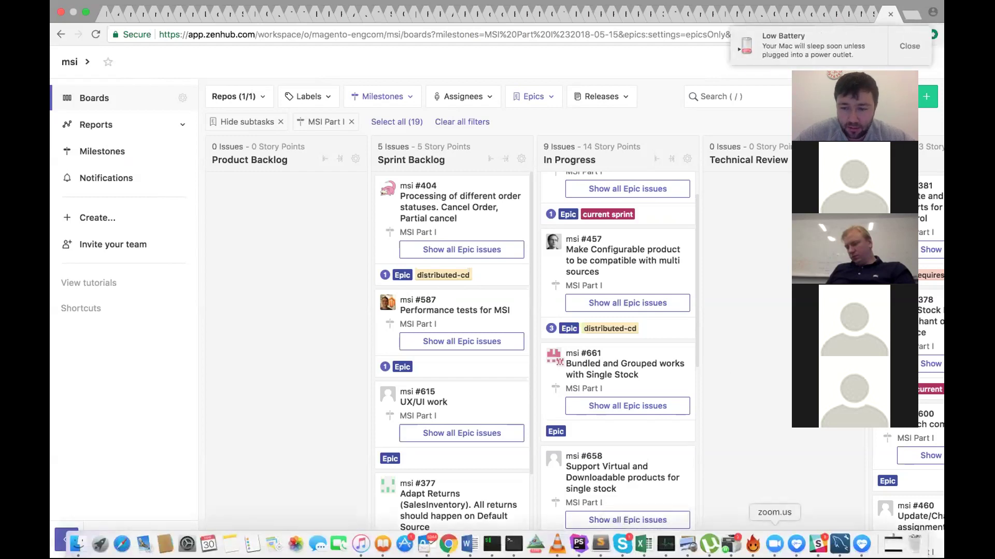
left_click(775, 544)
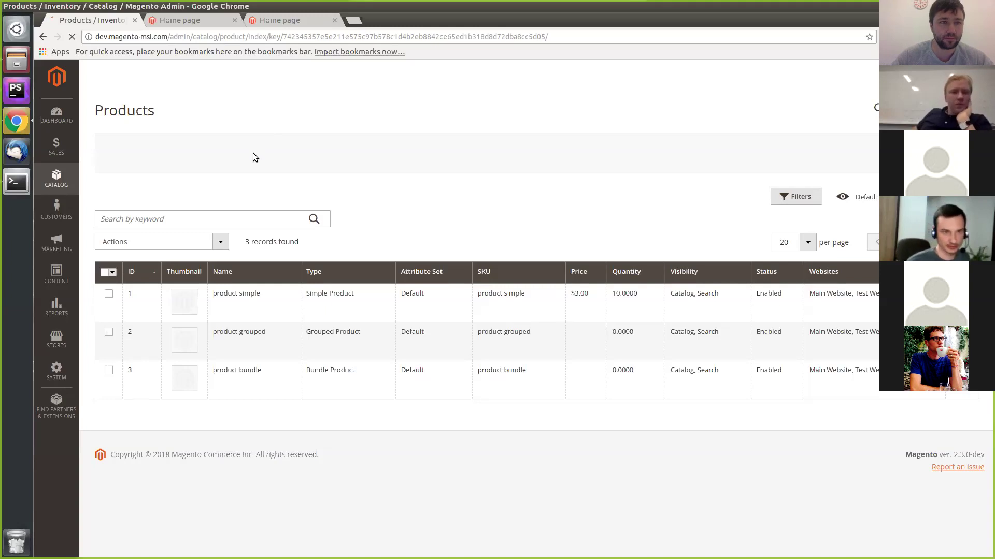
Step: Reload the admin product grid and view the cat1 category on both the main and the test website storefronts
key("F5")
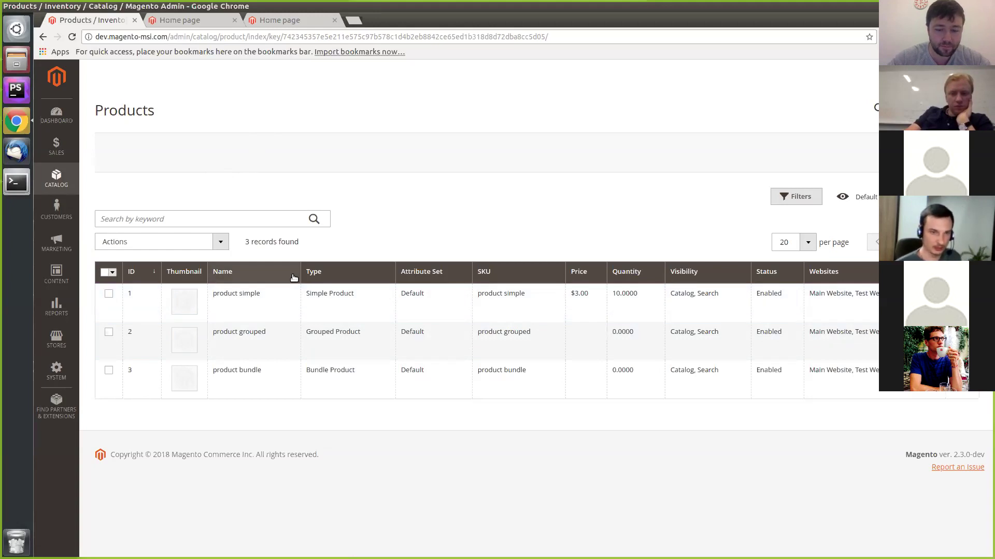
left_click(193, 21)
left_click(206, 142)
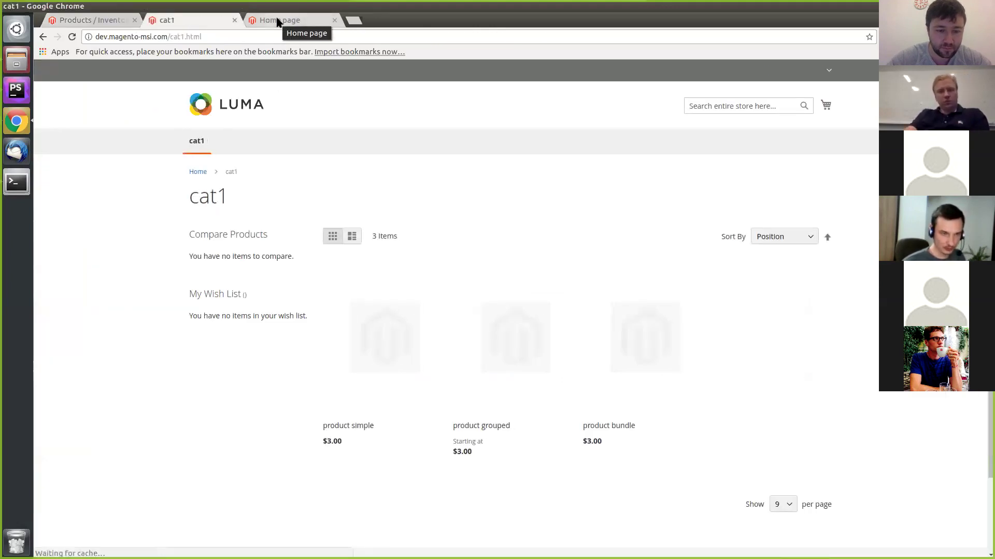
left_click(277, 20)
left_click(199, 139)
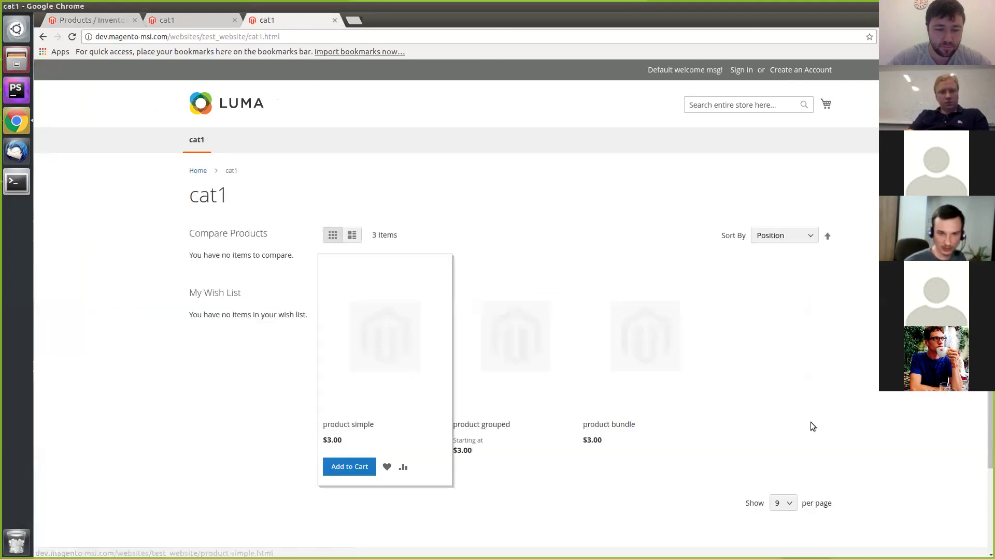
Step: Search the main website storefront for "product"
left_click(196, 20)
left_click(719, 111)
type("product")
key("Return")
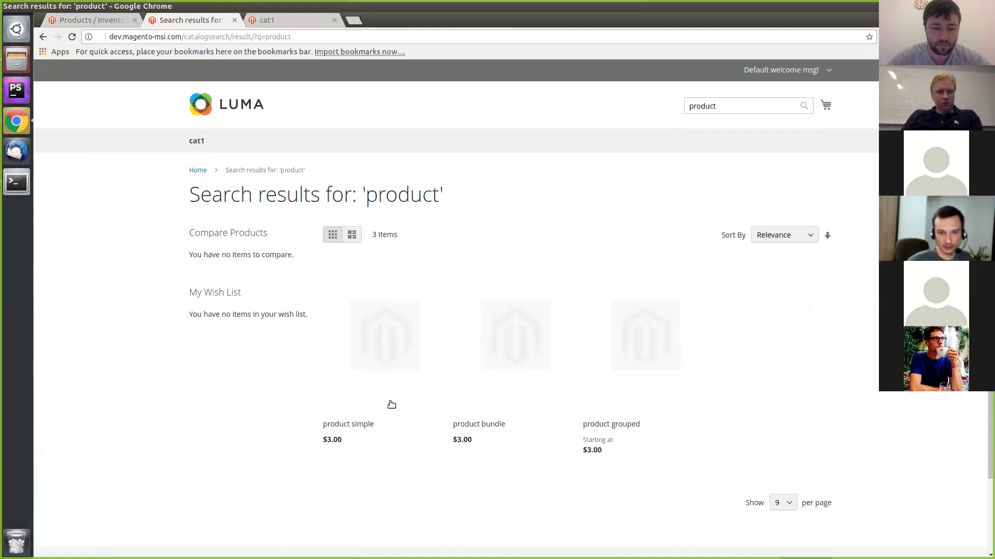
Step: Search the test website storefront for "product"
left_click(280, 20)
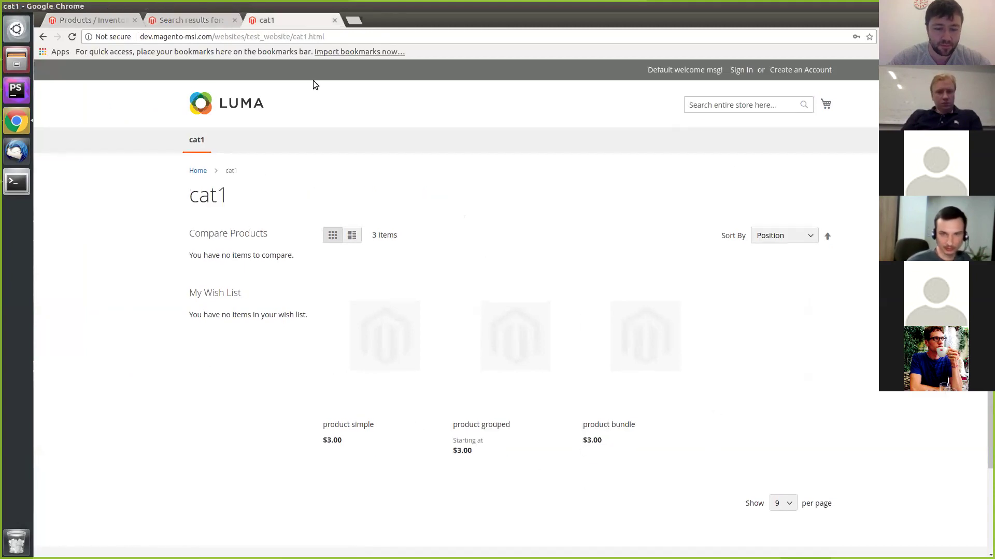
left_click(729, 105)
type("product")
key("Return")
Step: Reload the main website's search results and open the customer's account dashboard
left_click(199, 20)
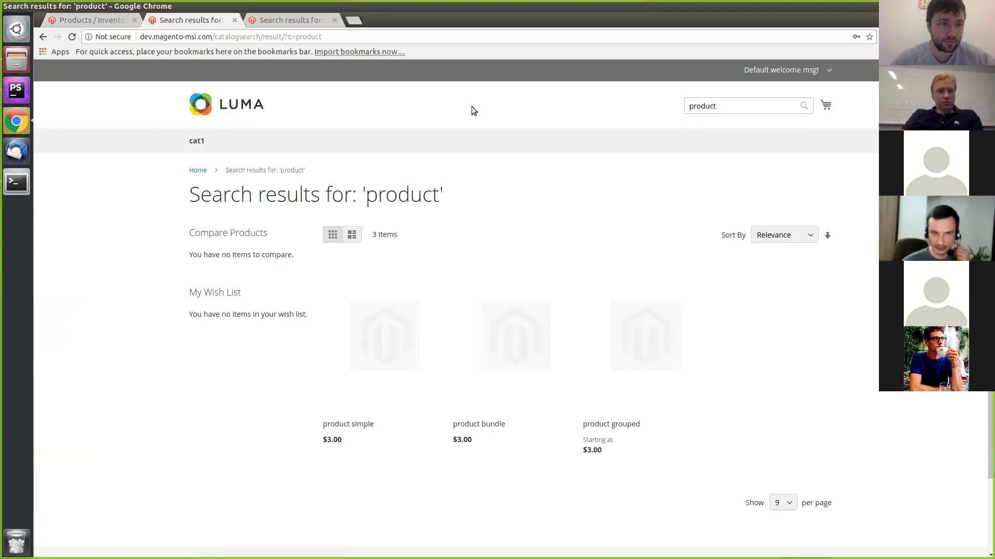
left_click(70, 39)
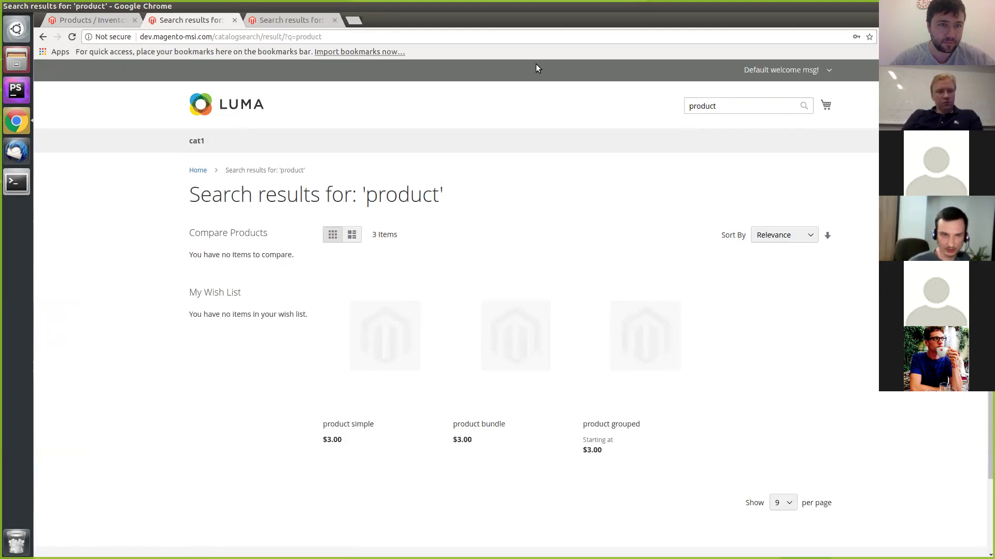
left_click(830, 72)
left_click(787, 89)
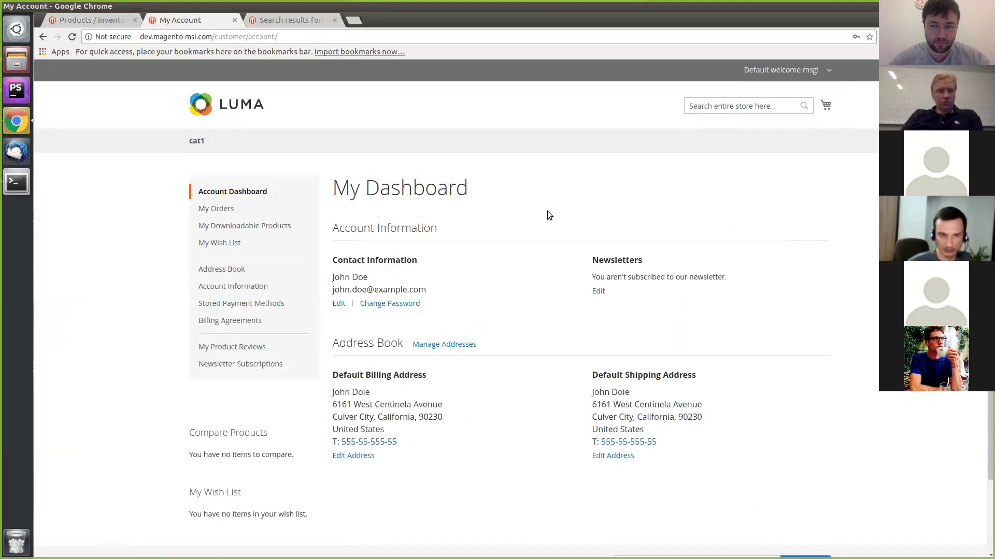
Step: Add product simple and product grouped to the cart from the main website's cat1 category
left_click(199, 141)
left_click(354, 468)
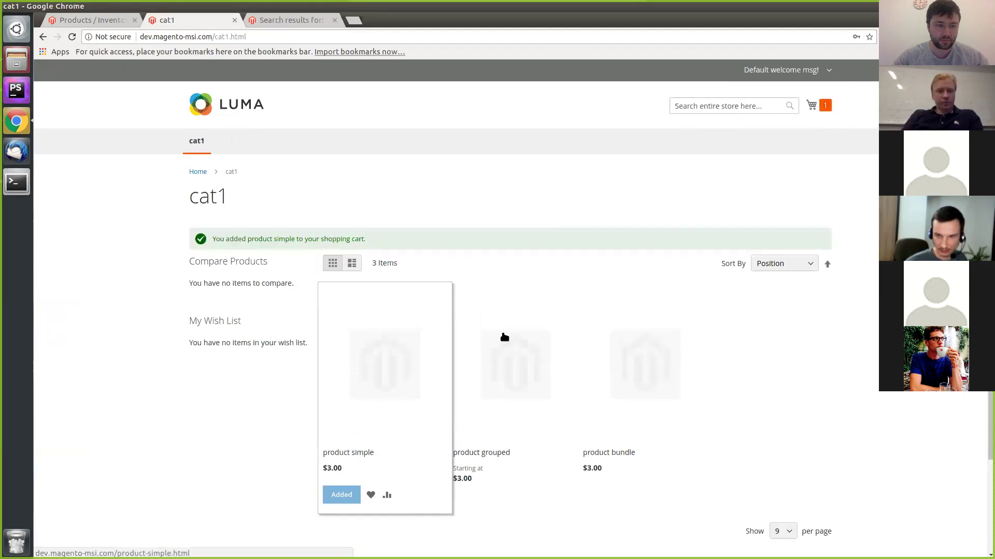
left_click(475, 505)
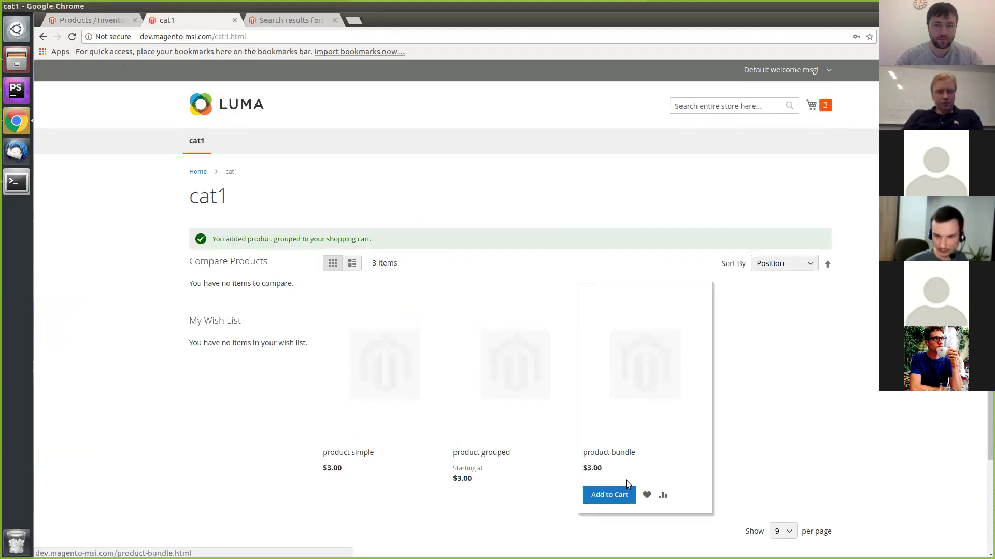
Step: Customize product bundle with the product simple option and add a quantity of 1 to the cart
left_click(650, 330)
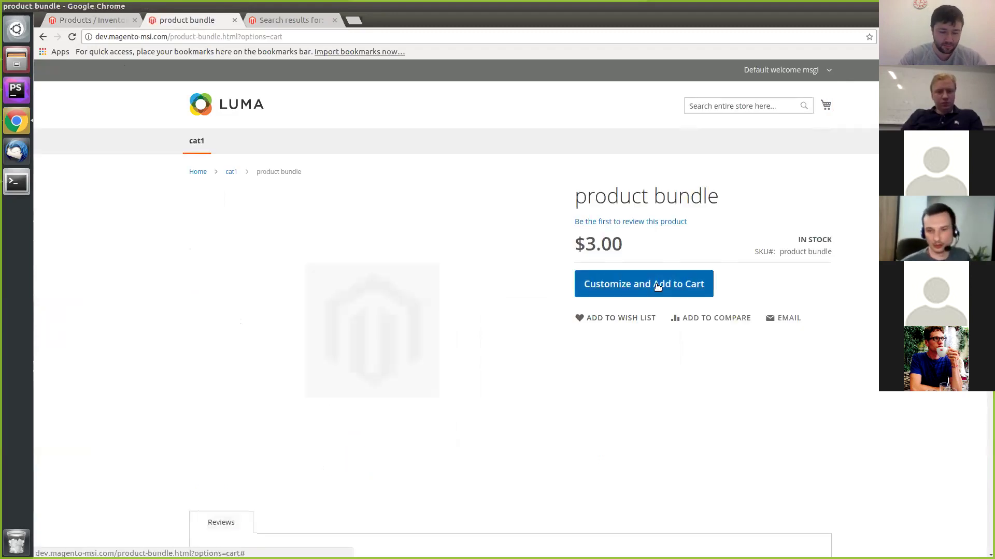
left_click(657, 286)
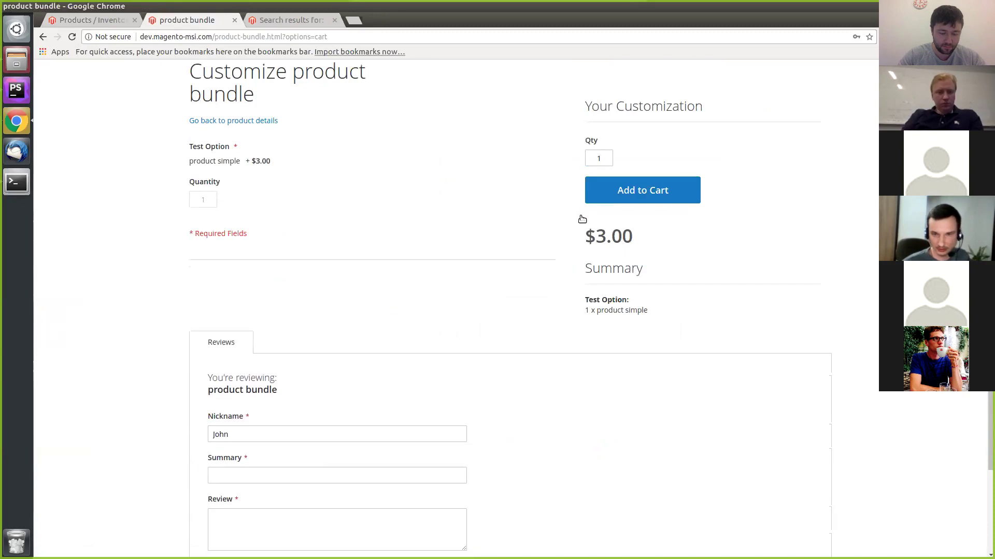
left_click(613, 200)
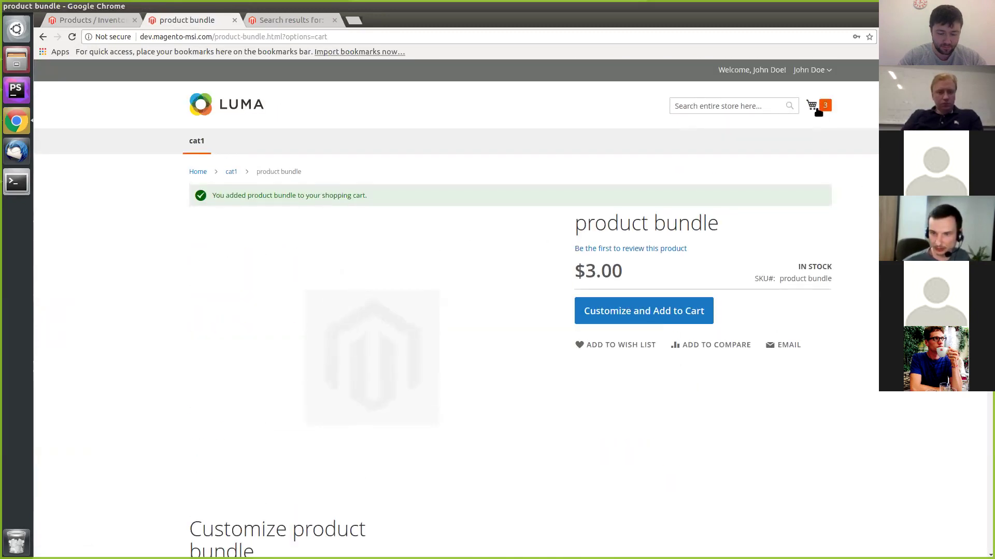
Step: Check out the cart with the saved shipping address and place the order using Check / Money order
left_click(817, 110)
left_click(748, 178)
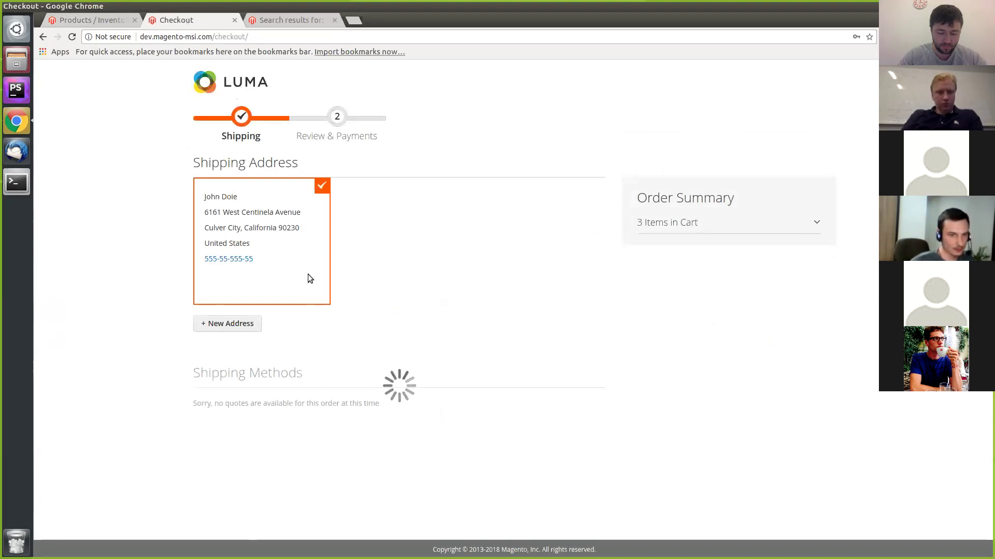
left_click(586, 432)
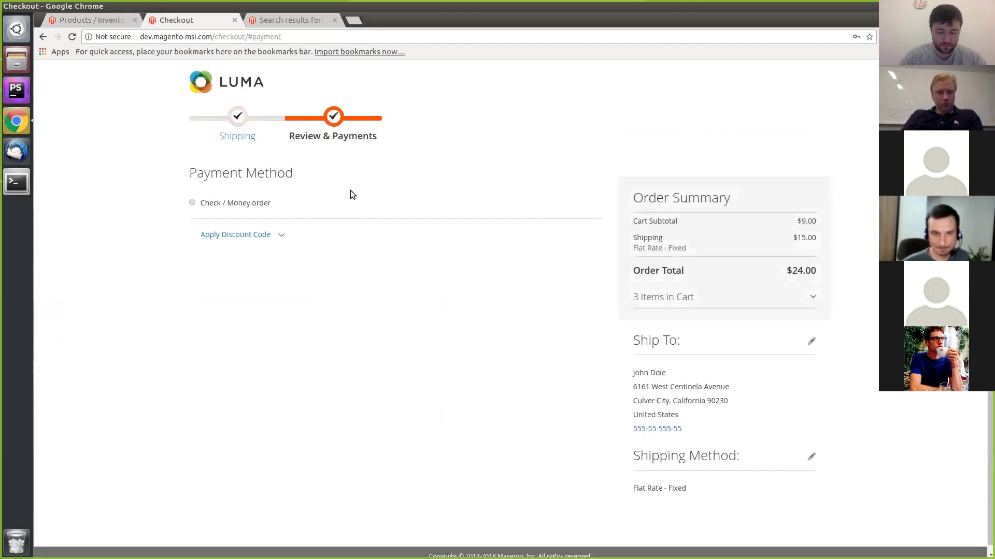
left_click(257, 202)
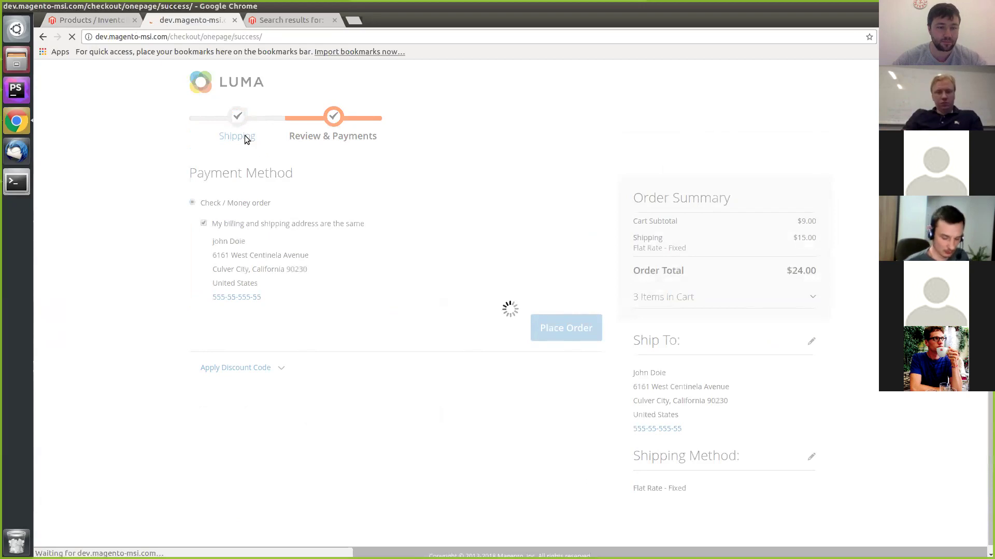
Step: Open the new order from the admin order grid and review its ordered items and account details
left_click(104, 21)
left_click(151, 118)
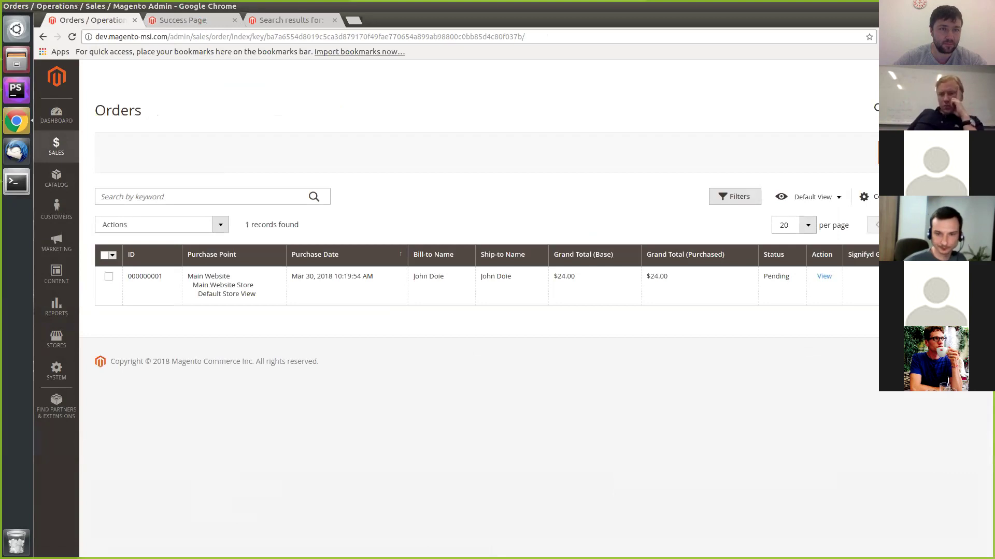
key("F5")
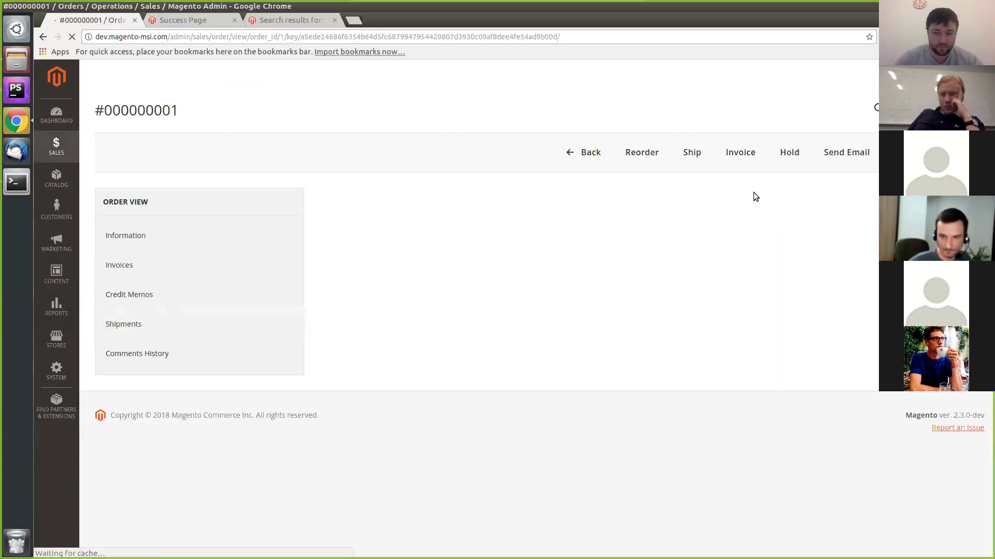
scroll(538, 244, "down", 10)
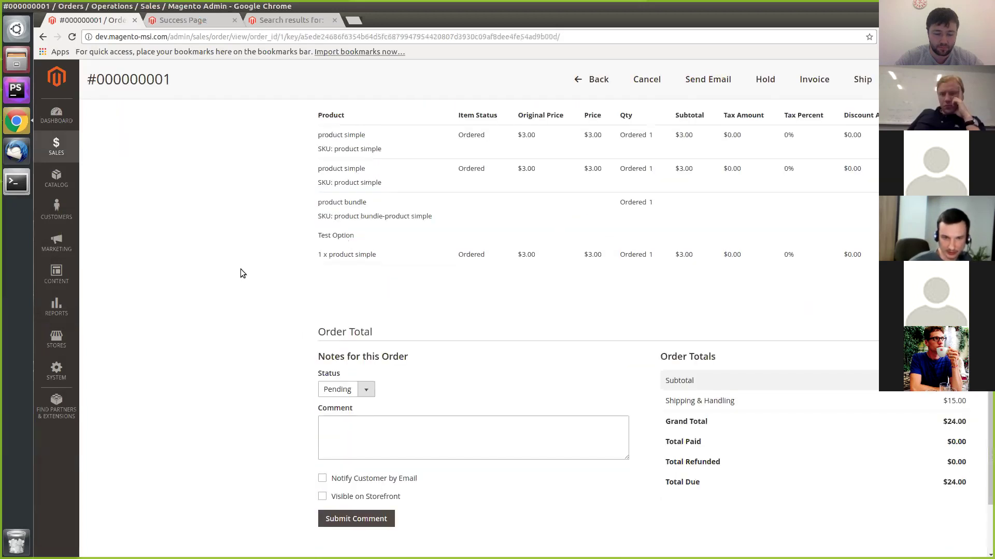
scroll(282, 229, "up", 3)
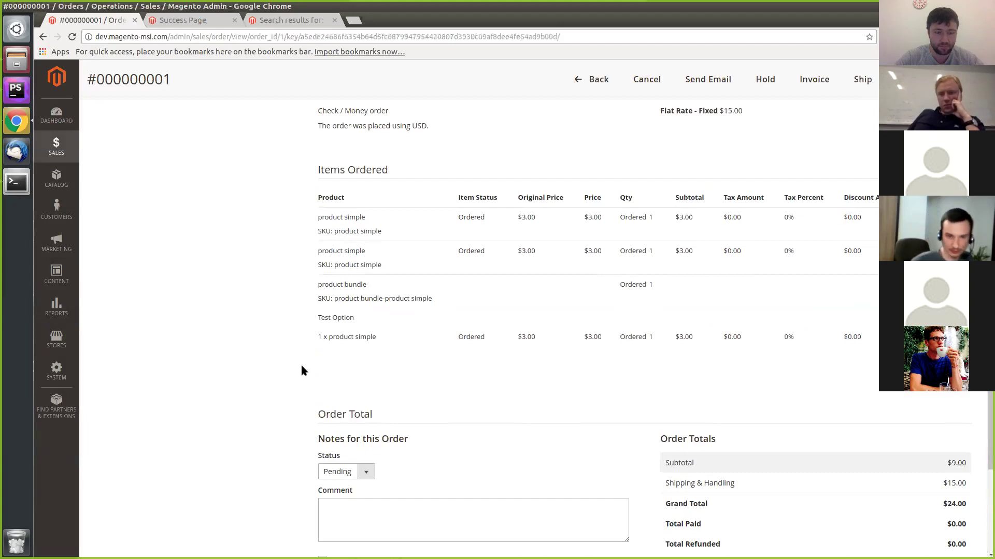
scroll(356, 324, "up", 10)
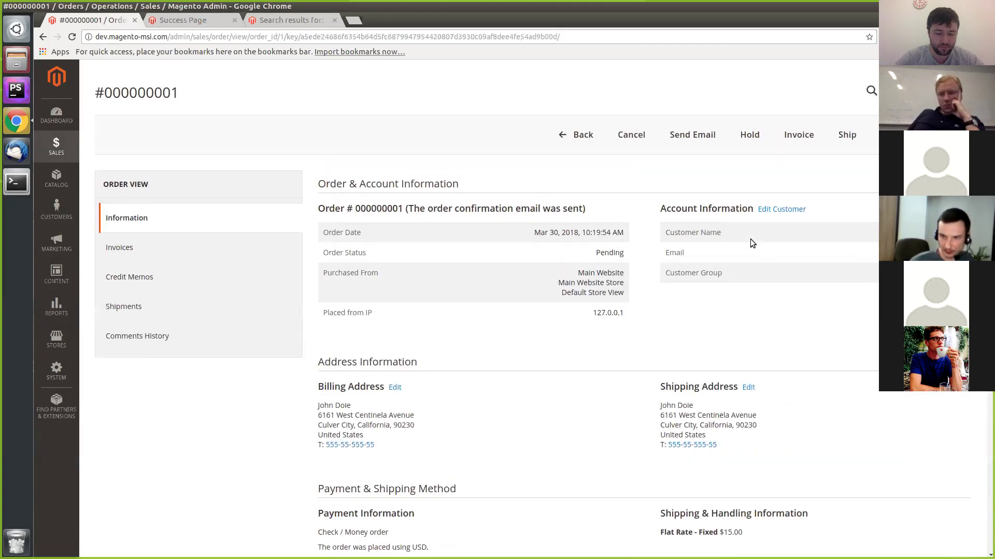
Step: Create an invoice for all items of the order at their full ordered quantities
left_click(798, 153)
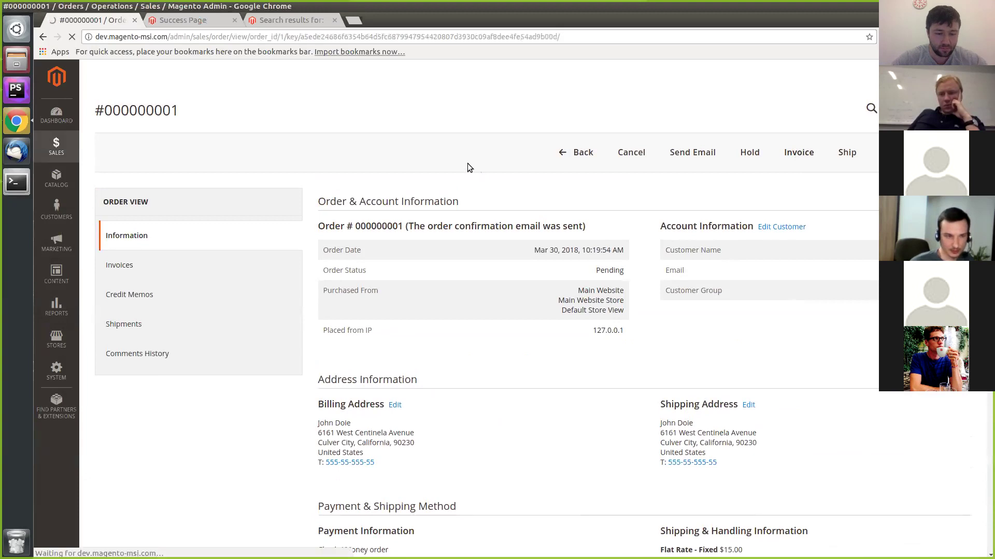
scroll(467, 166, "down", 18)
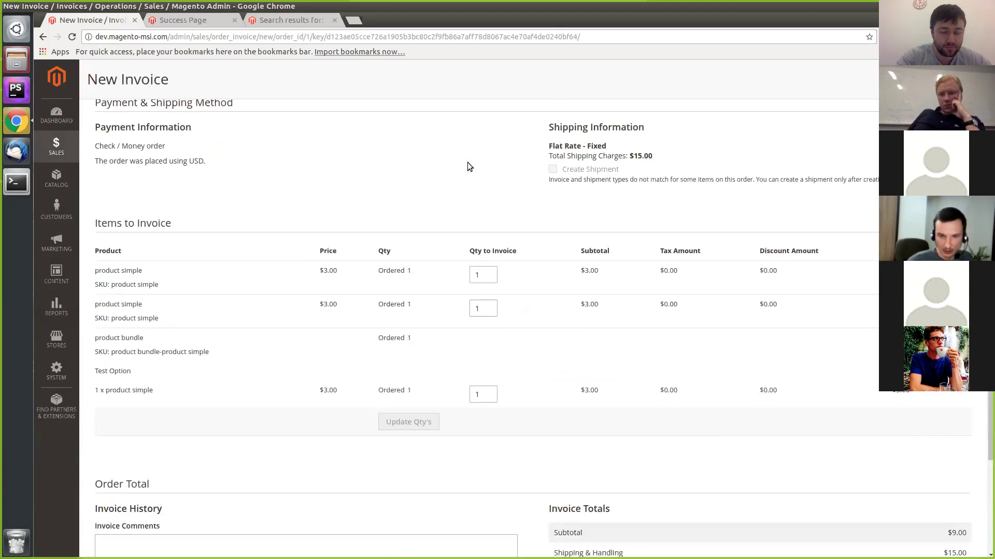
left_click(949, 471)
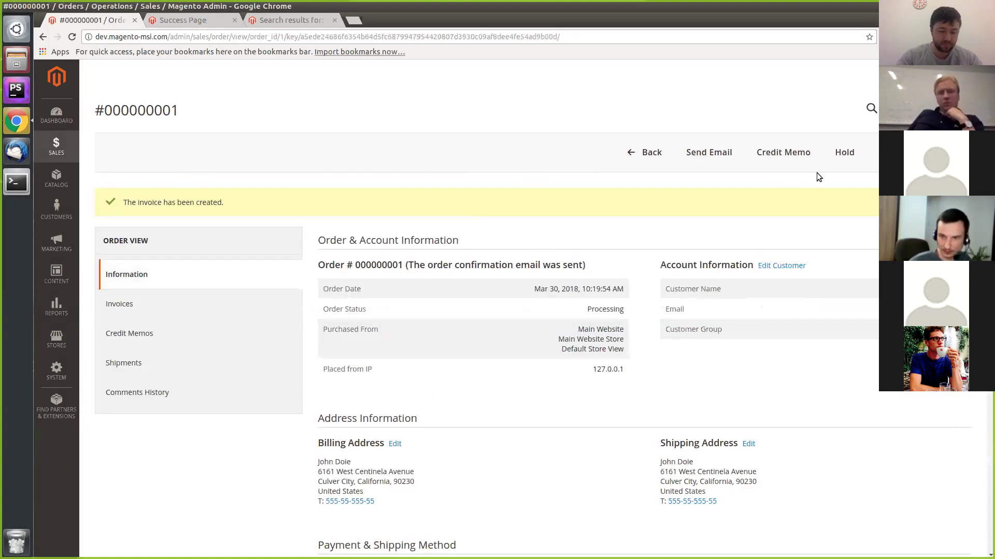
Step: Create a shipment for the invoiced order, keeping the default source settings and bundle quantity
left_click(889, 152)
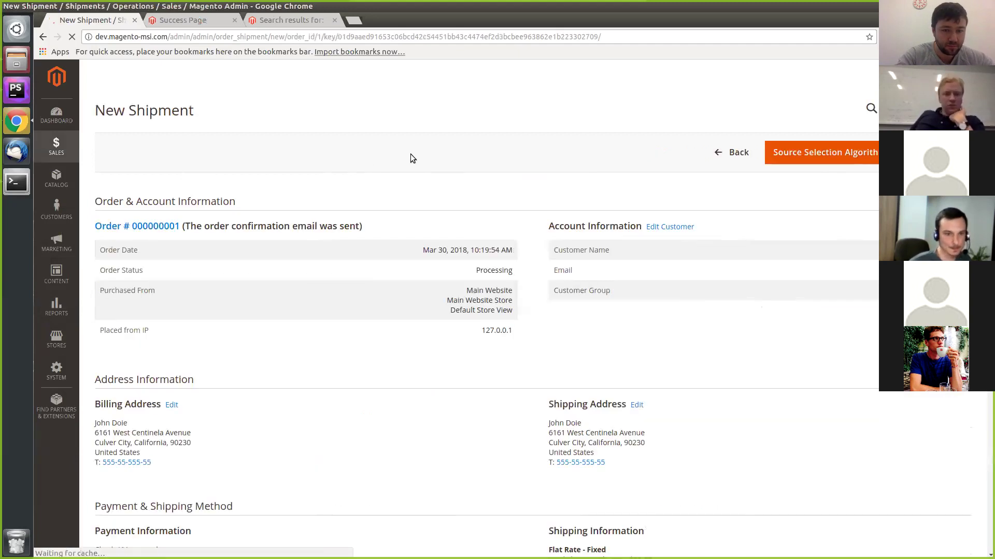
scroll(410, 155, "down", 4)
scroll(410, 155, "down", 7)
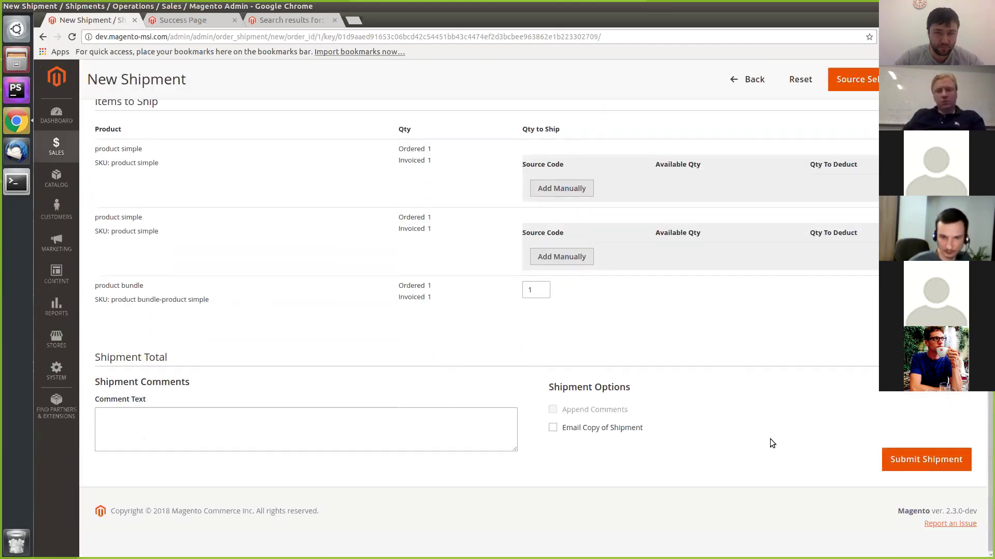
left_click(925, 452)
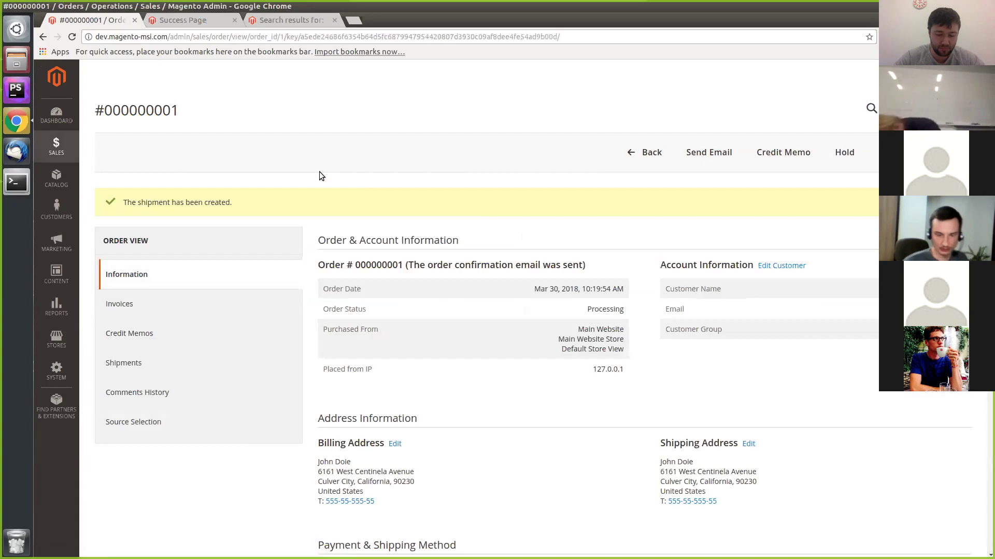
Step: Open the admin product grid to check the product quantities after the shipment
left_click(56, 179)
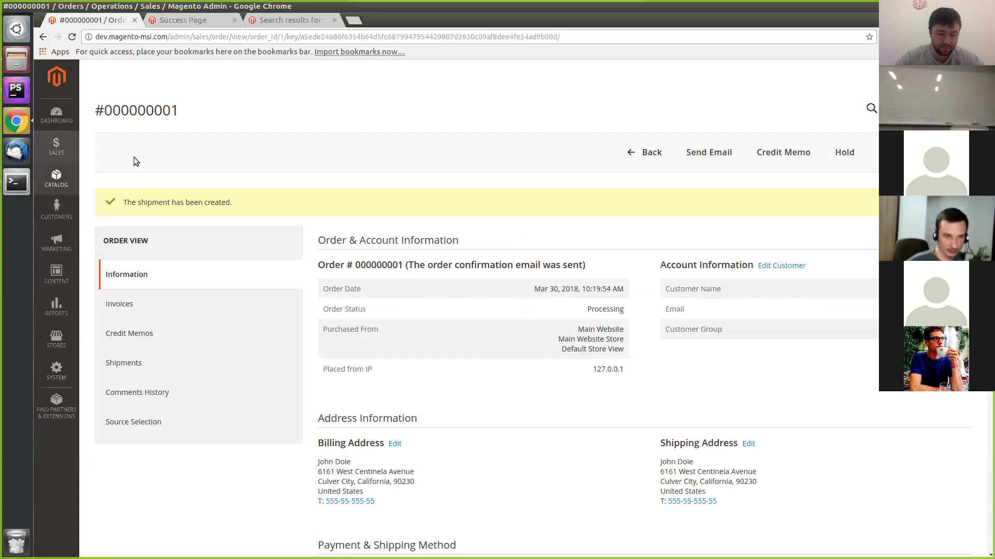
left_click(147, 125)
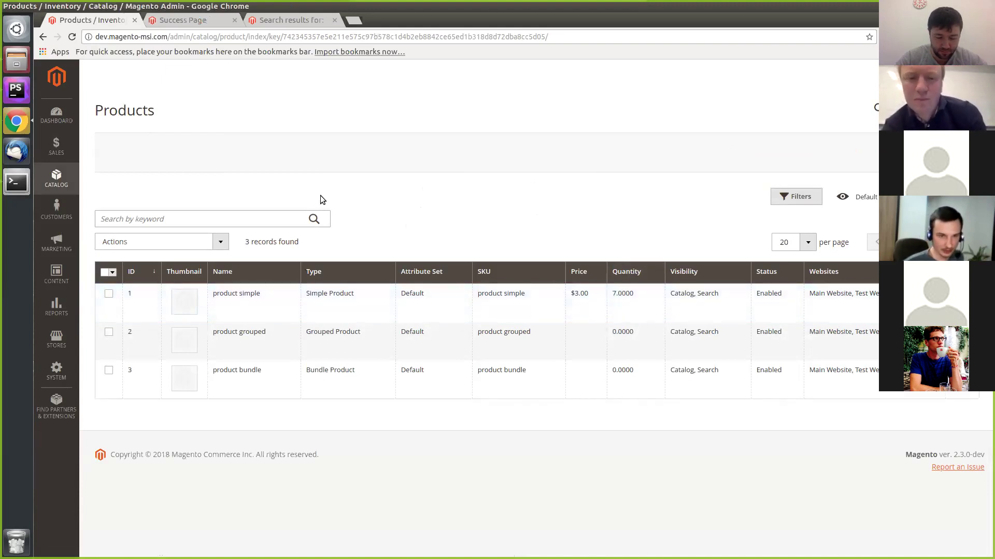
Step: Start a new inventory source with the name "Test Source" and the code "test_source"
left_click(52, 342)
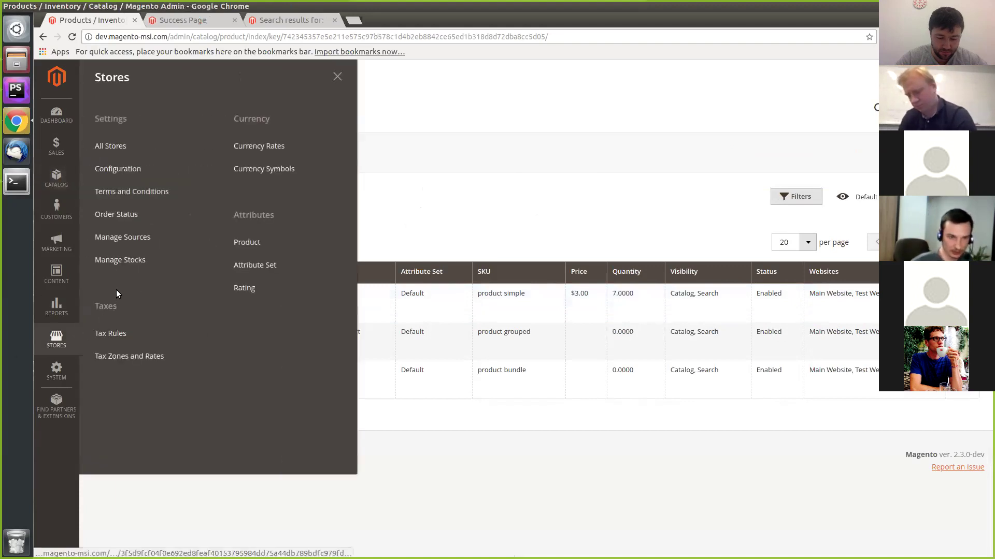
left_click(156, 237)
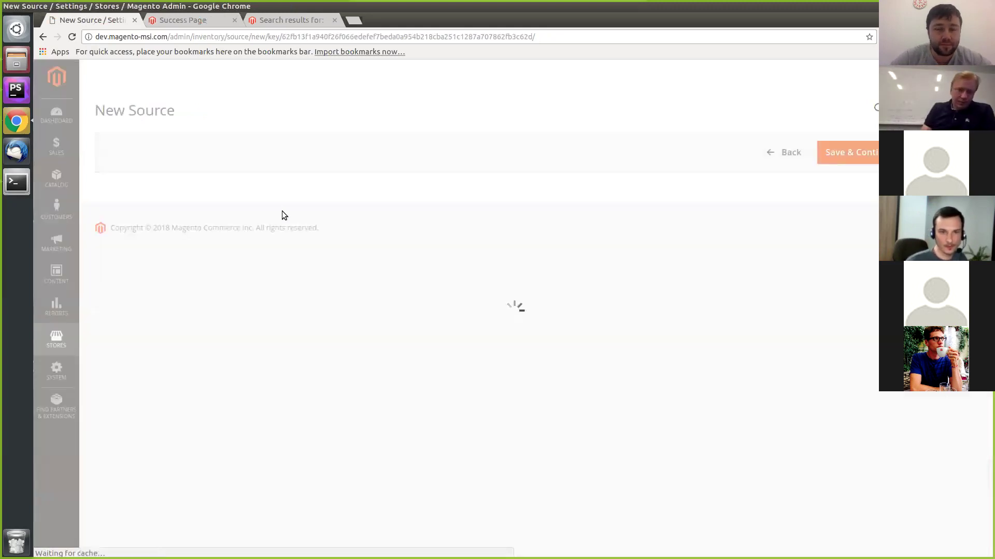
left_click(366, 245)
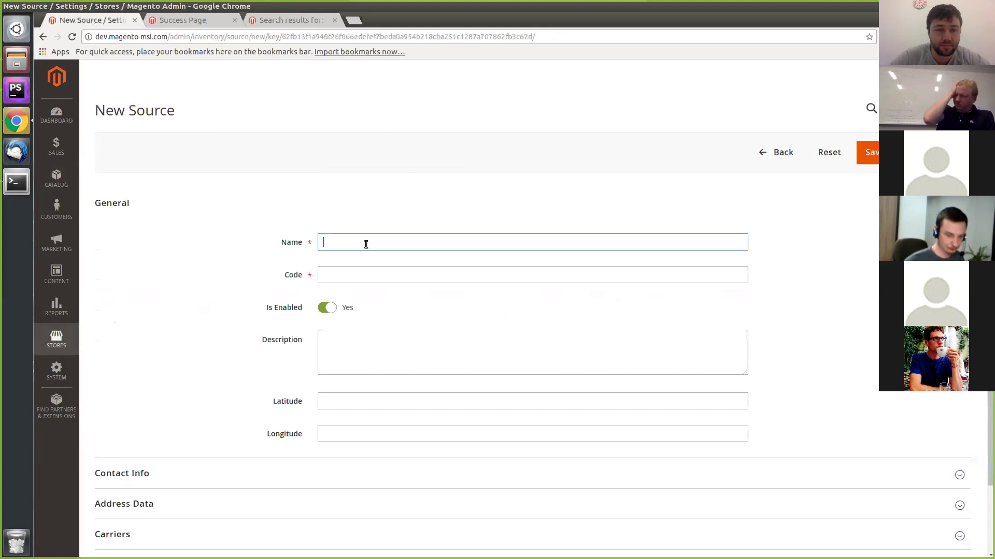
type("Test Soru")
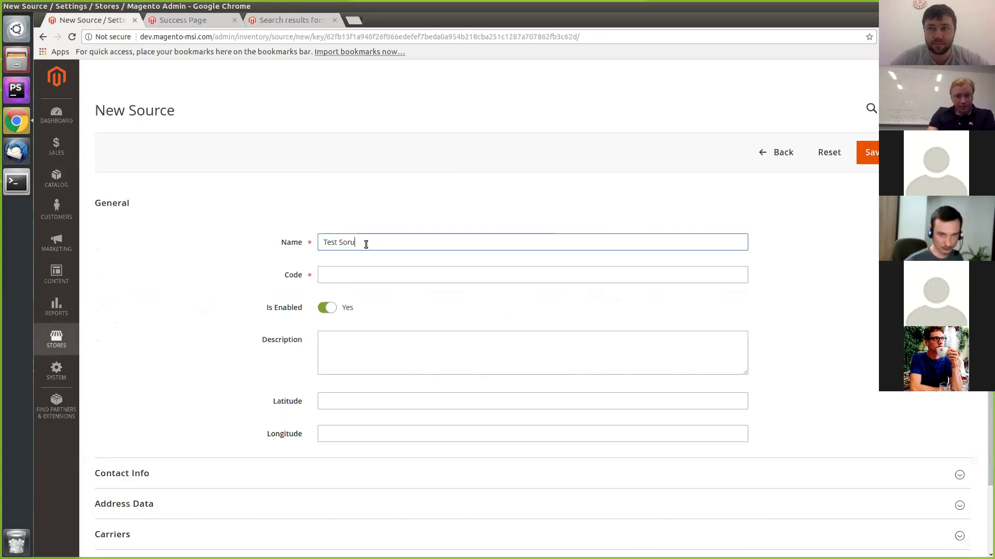
type("rce")
key("Tab")
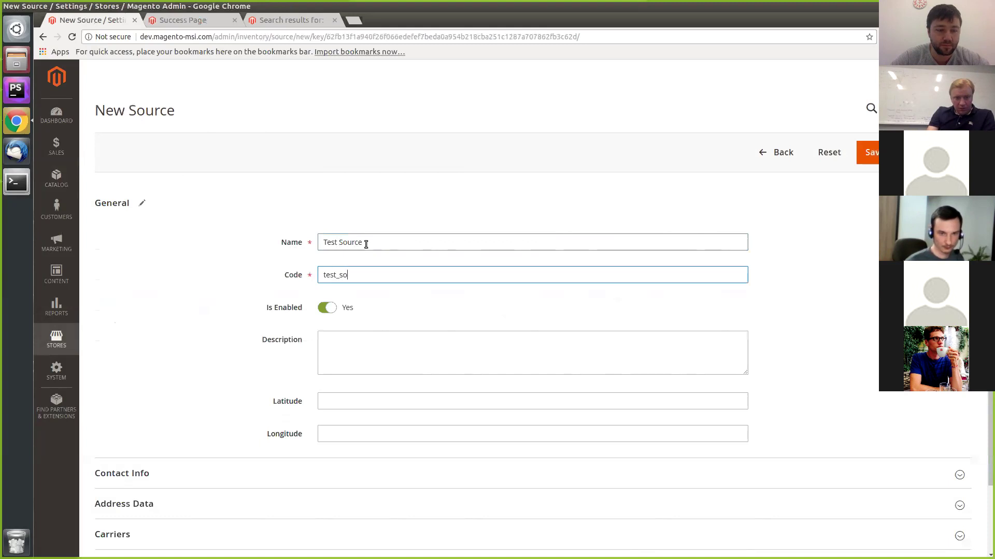
scroll(207, 520, "down", 1)
Step: Set the source's country to Azerbaijan and postcode to 2323232, and save it while continuing to edit
left_click(226, 473)
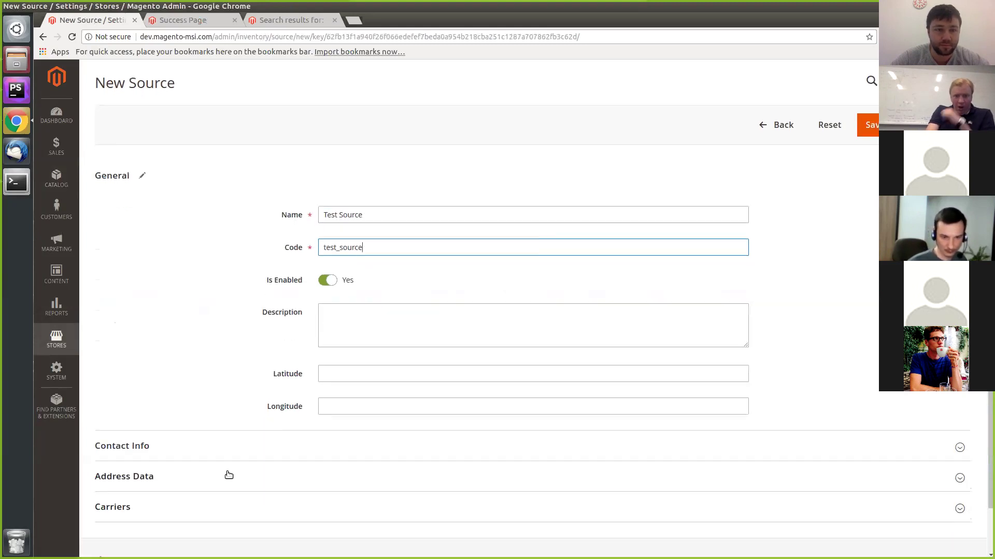
scroll(311, 445, "down", 2)
scroll(325, 449, "down", 2)
left_click(352, 379)
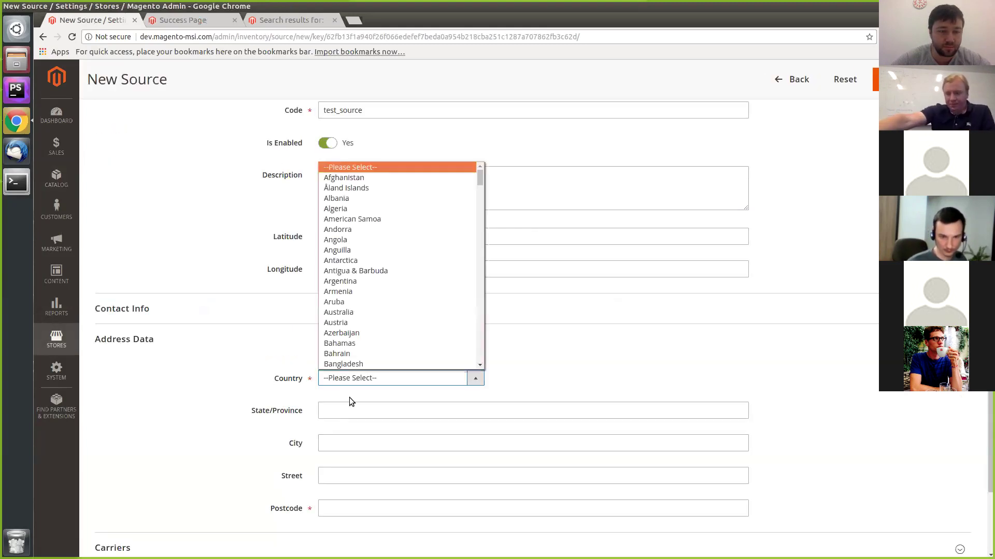
left_click(342, 333)
left_click(364, 510)
type("2323232")
left_click(875, 79)
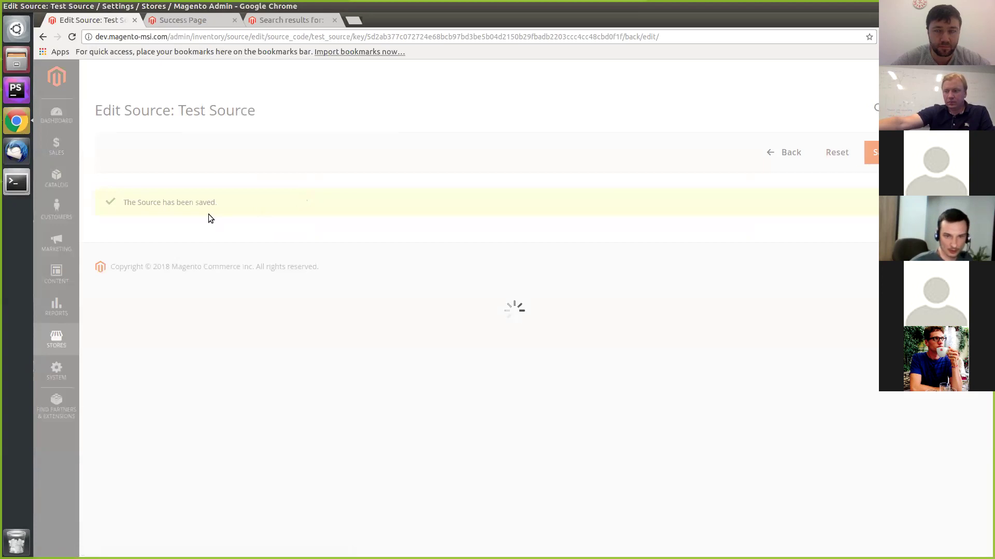
Step: Start a new inventory stock named "Test Stock" and assign Test Website as its sales channel
left_click(58, 339)
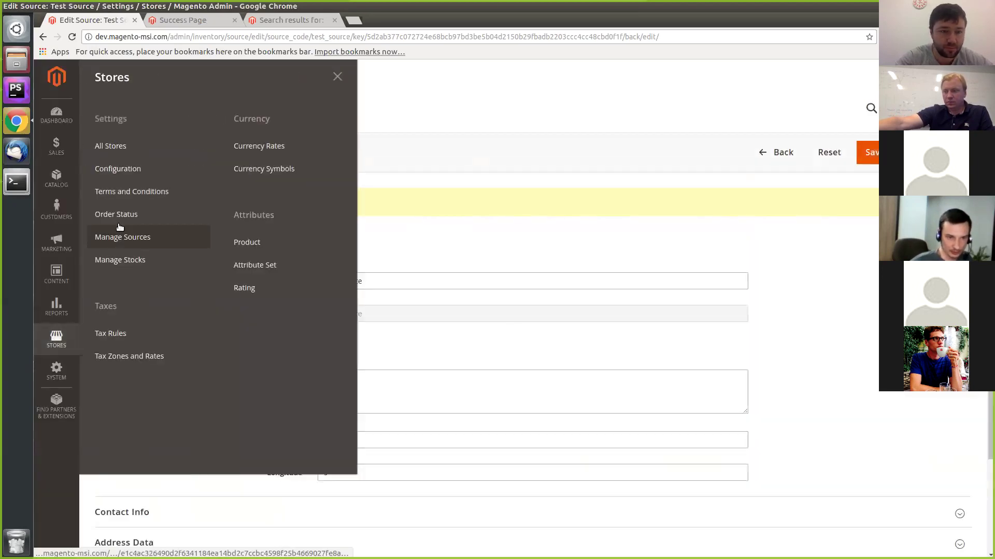
left_click(120, 260)
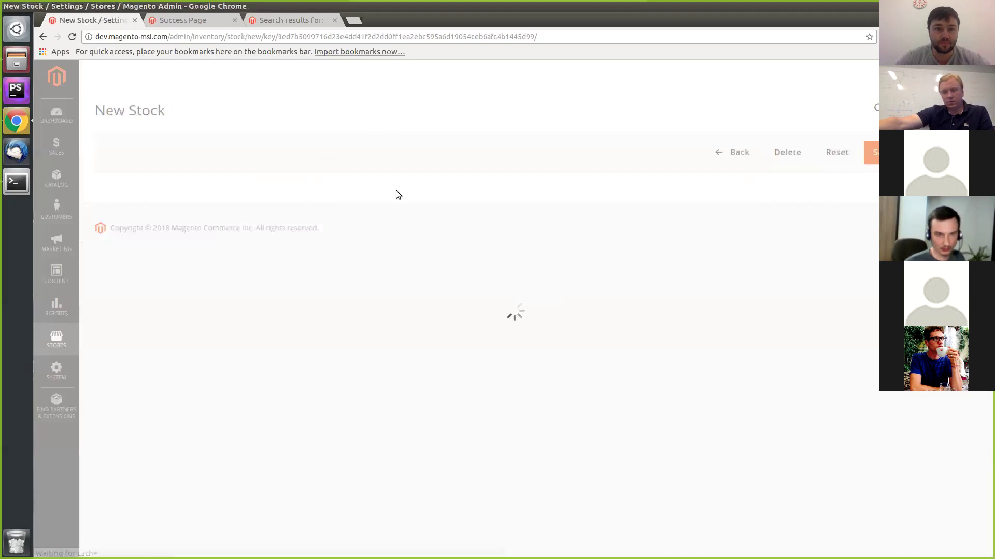
left_click(358, 245)
type("Test Stoc")
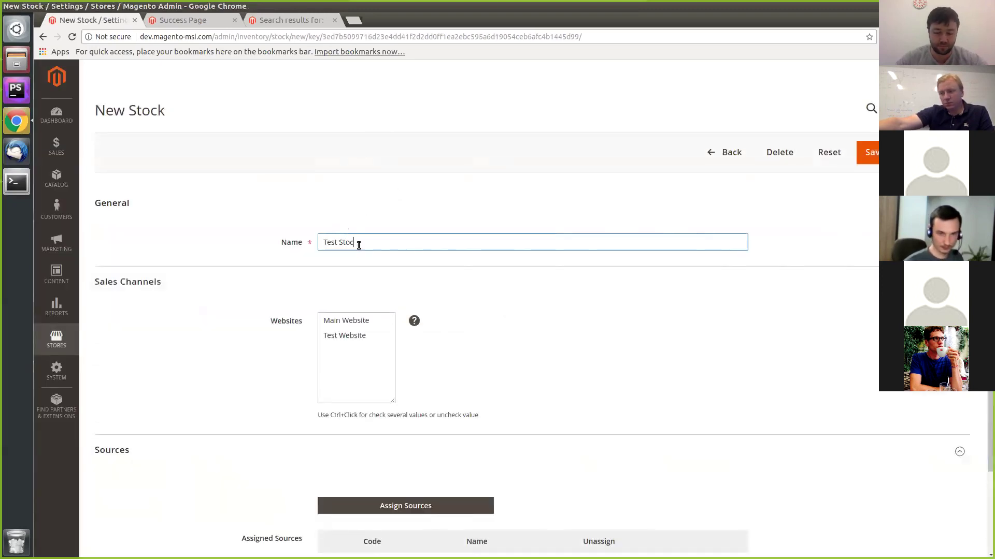
type("k")
left_click(337, 336)
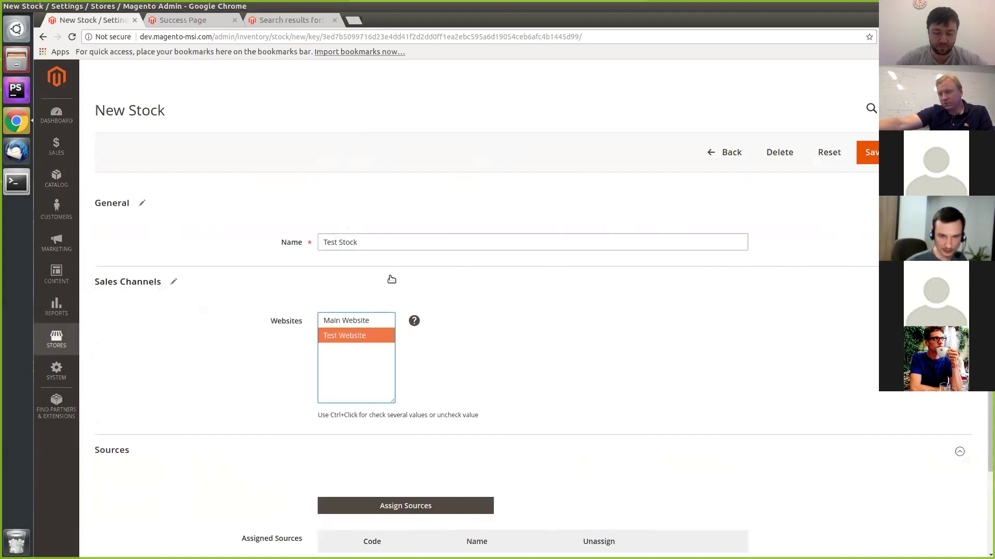
Step: Assign the test_source source to the new stock and save it while continuing to edit
scroll(323, 461, "down", 2)
left_click(427, 409)
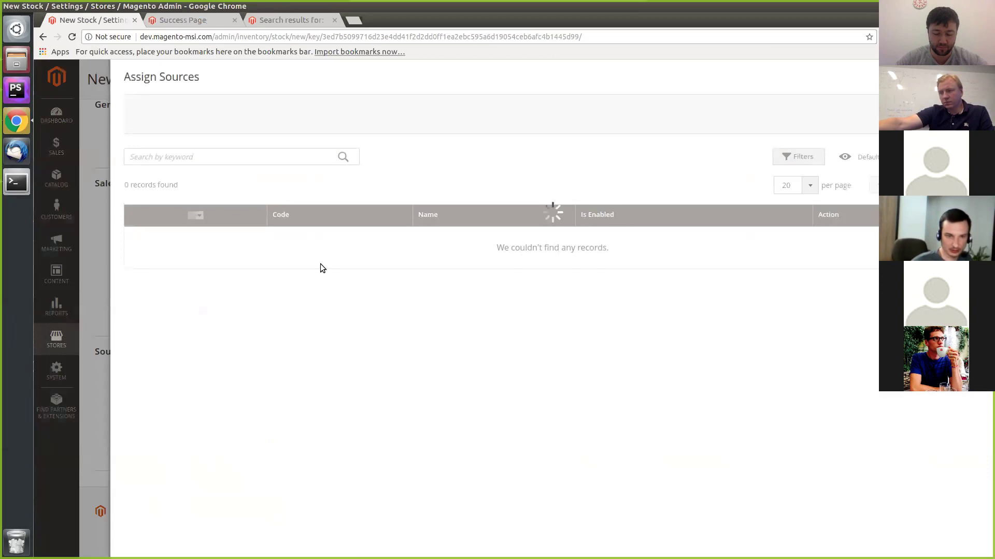
left_click(138, 258)
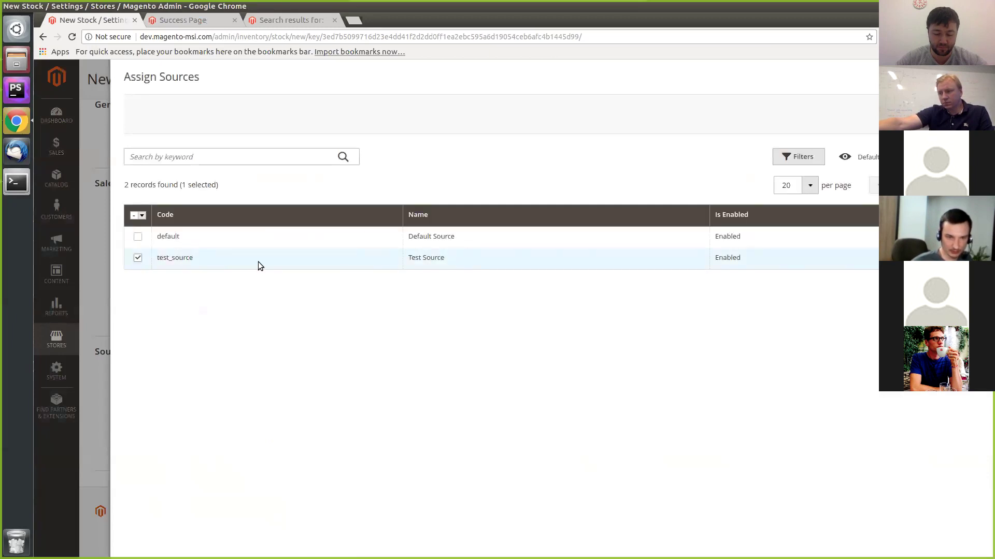
left_click(798, 103)
left_click(913, 79)
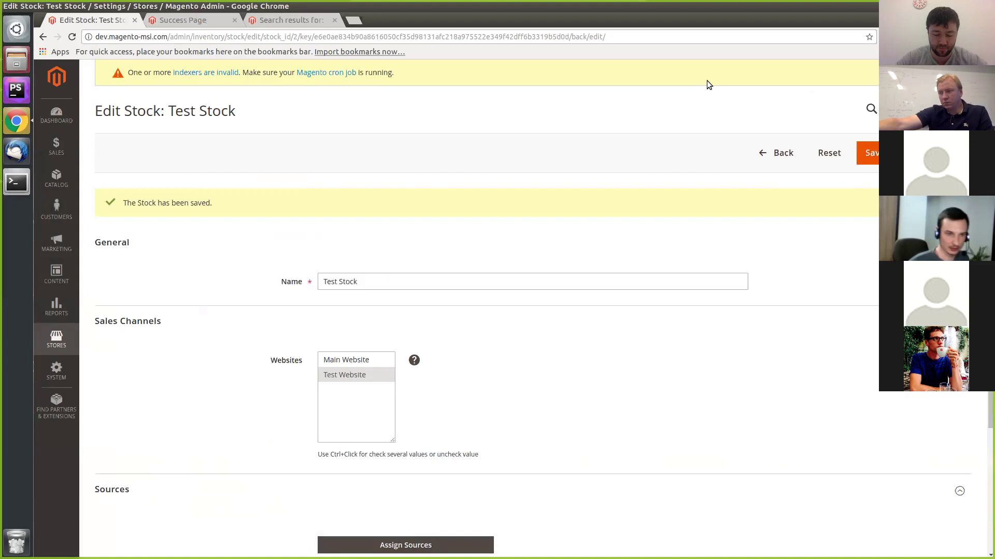
Step: Open the admin product grid, run bin/magento indexer:reindex;bin/magento cache:flush in the terminal, and reload the grid
left_click(55, 180)
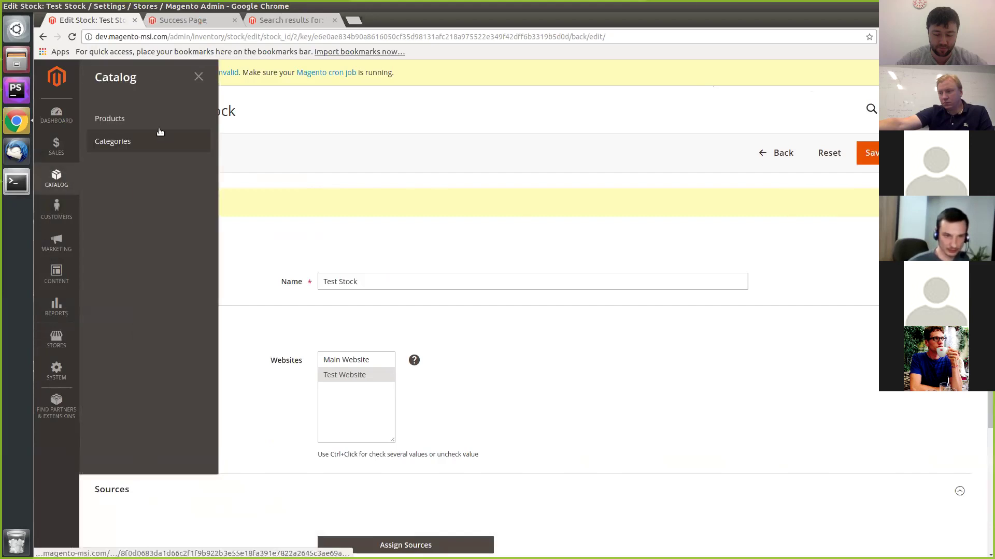
left_click(156, 124)
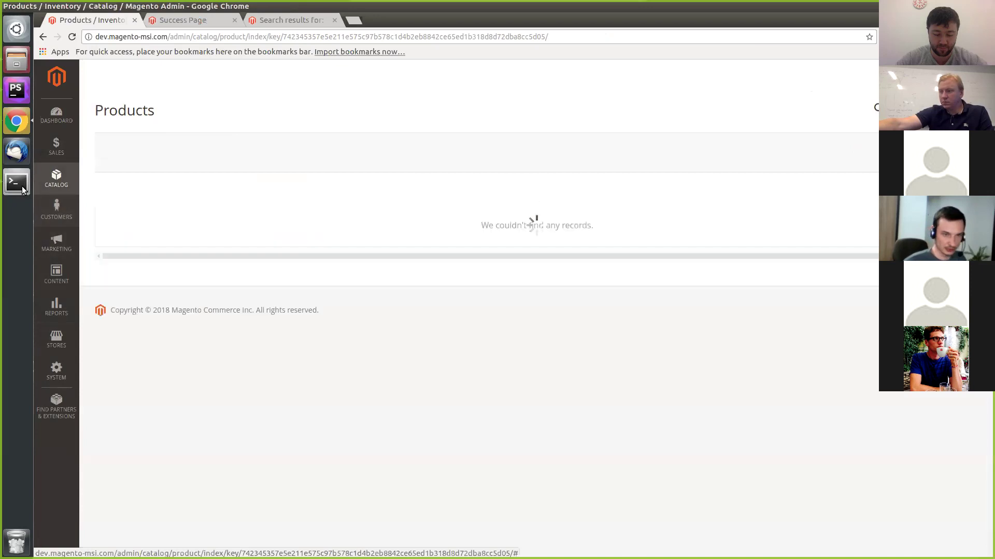
left_click(16, 181)
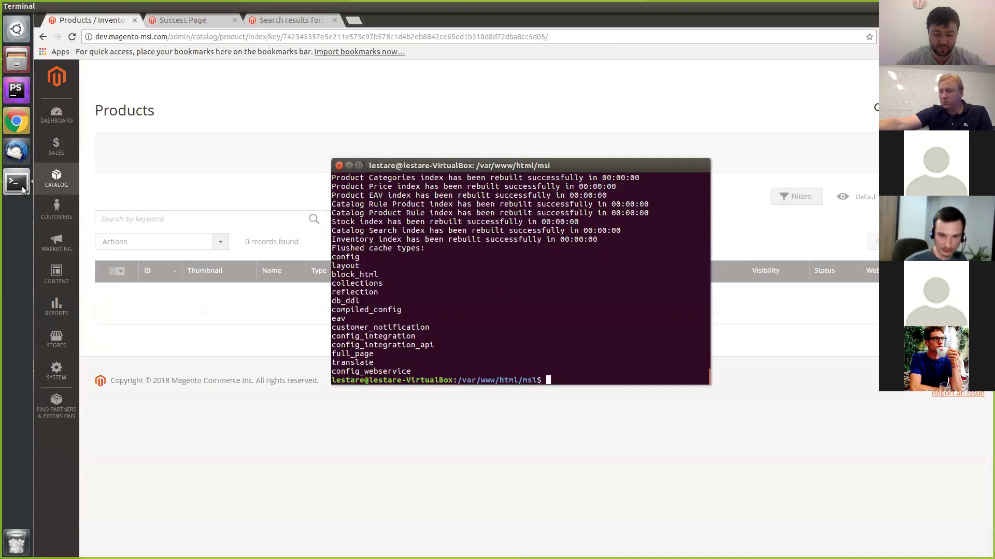
key("Up")
key("Return")
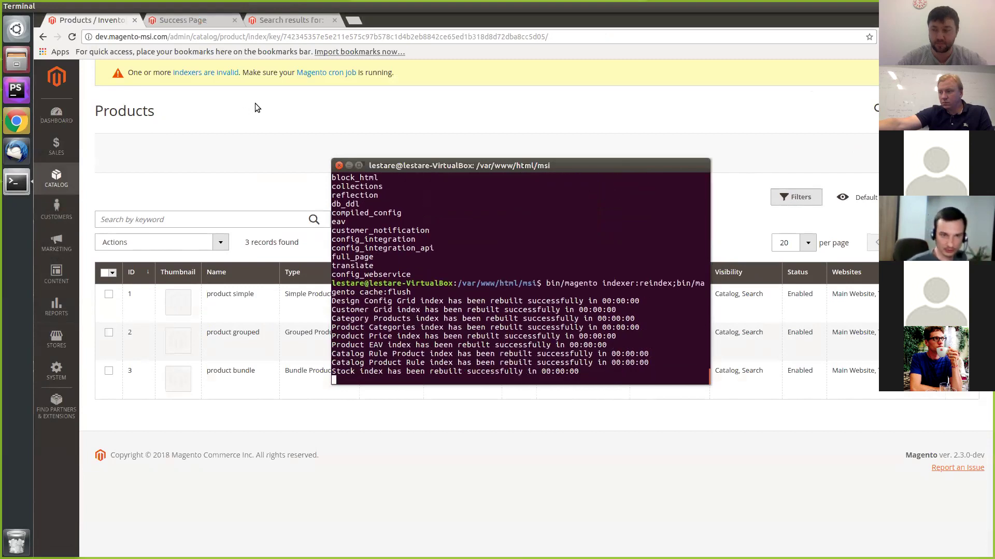
left_click(283, 111)
key("F5")
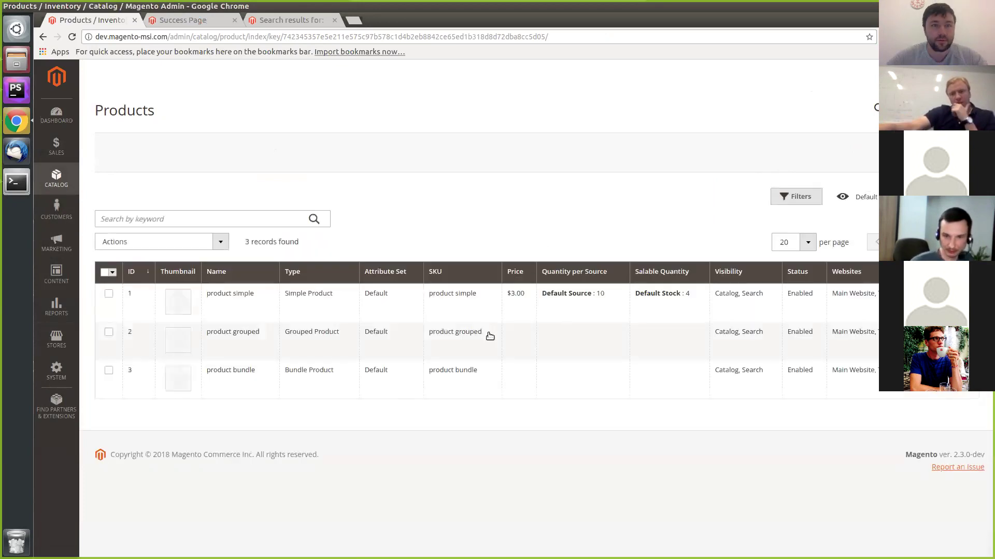
Step: Open the simple product for editing and assign Test Source to it
left_click(957, 294)
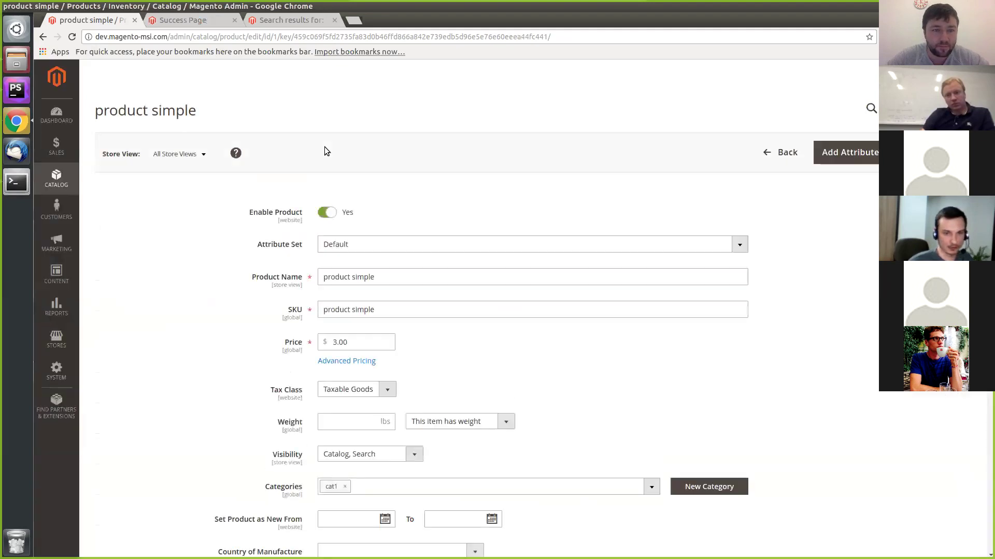
scroll(372, 441, "down", 6)
scroll(352, 415, "down", 1)
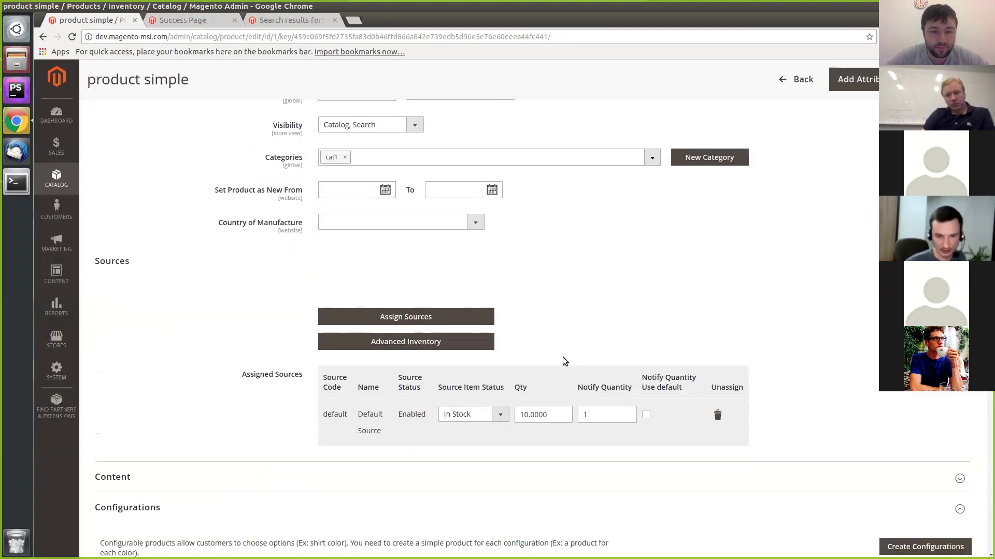
left_click(422, 349)
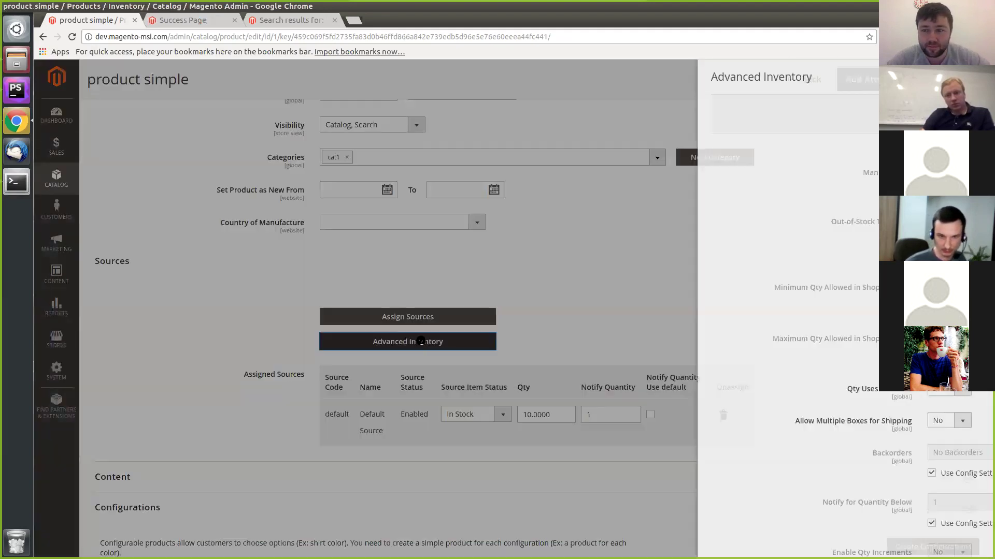
key("Escape")
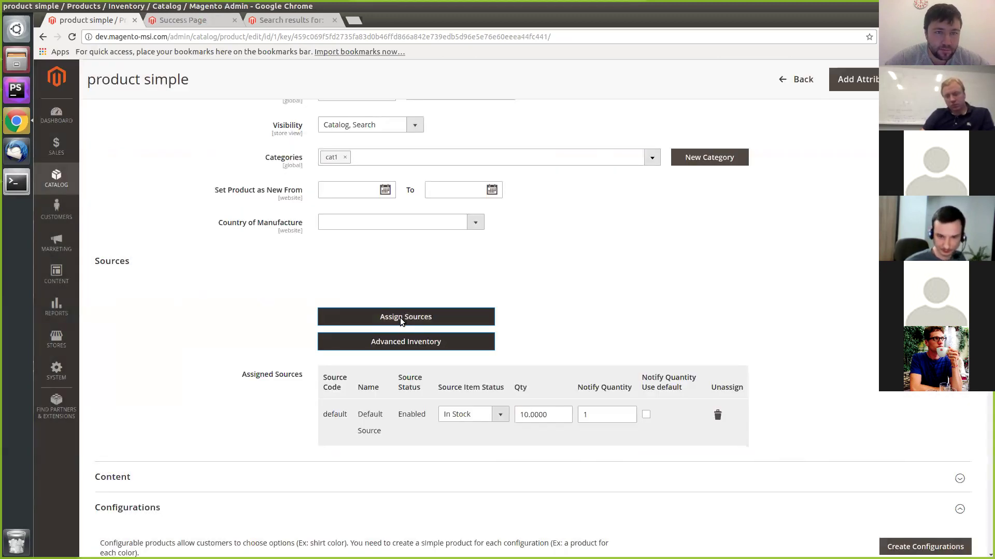
left_click(400, 319)
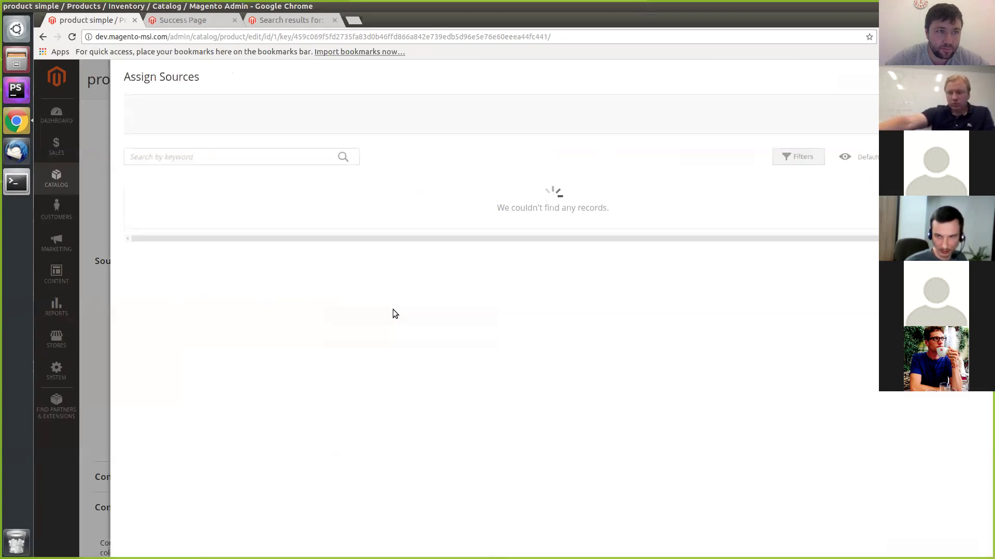
left_click(137, 240)
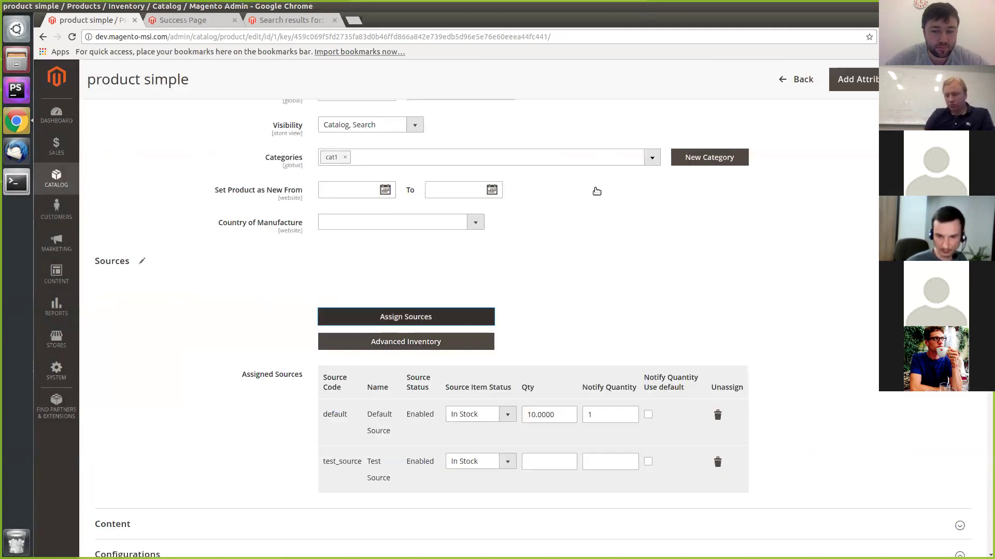
Step: Set the simple product's Test Source quantity to 10 and save the product
left_click(555, 465)
type("10")
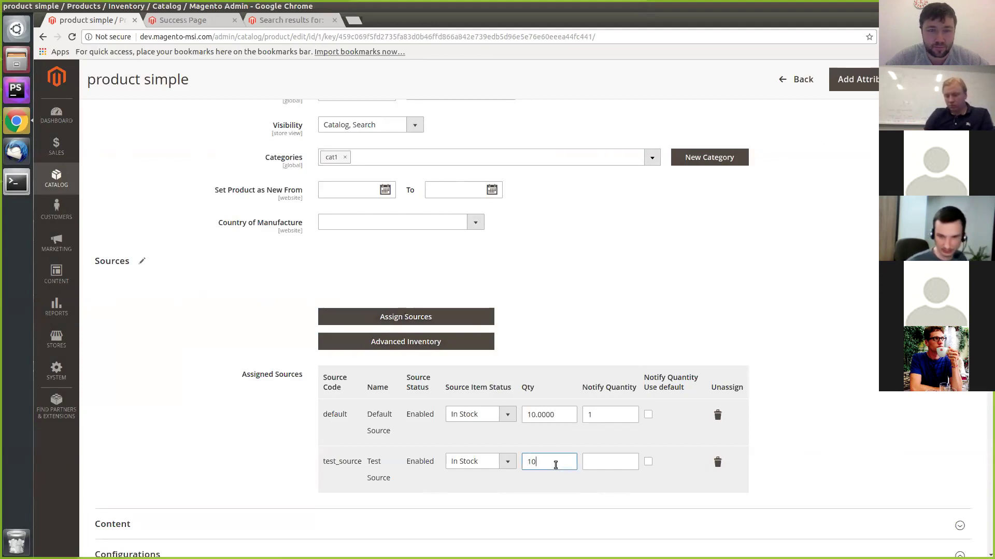
left_click(609, 461)
left_click(929, 79)
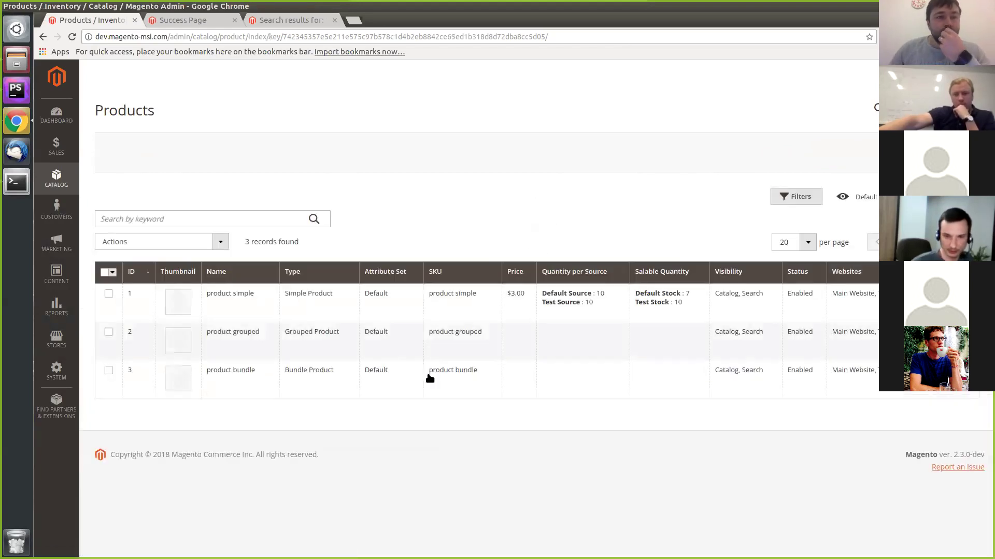
Step: Open the grouped product from the product grid and review its stock status and associated products
left_click(540, 333)
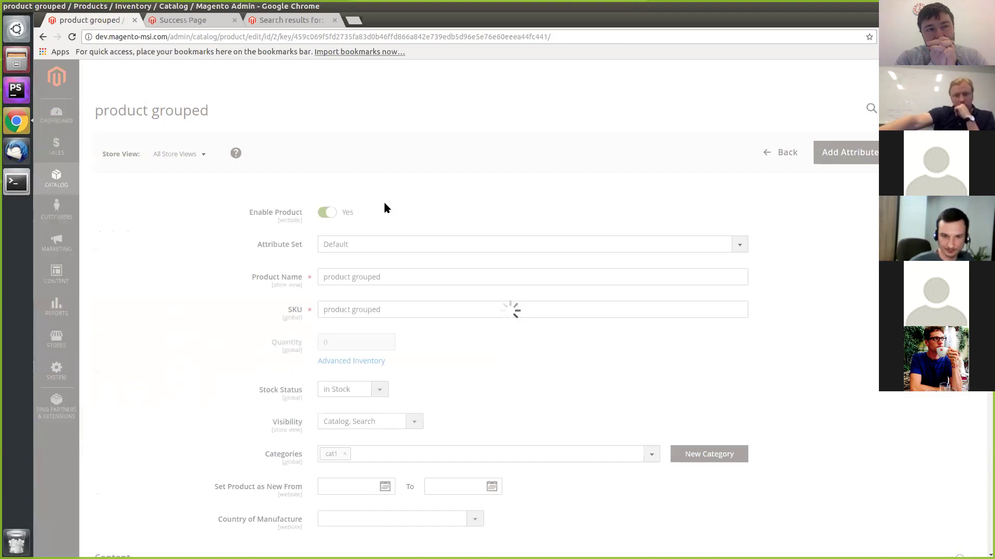
scroll(383, 206, "down", 3)
scroll(382, 203, "down", 7)
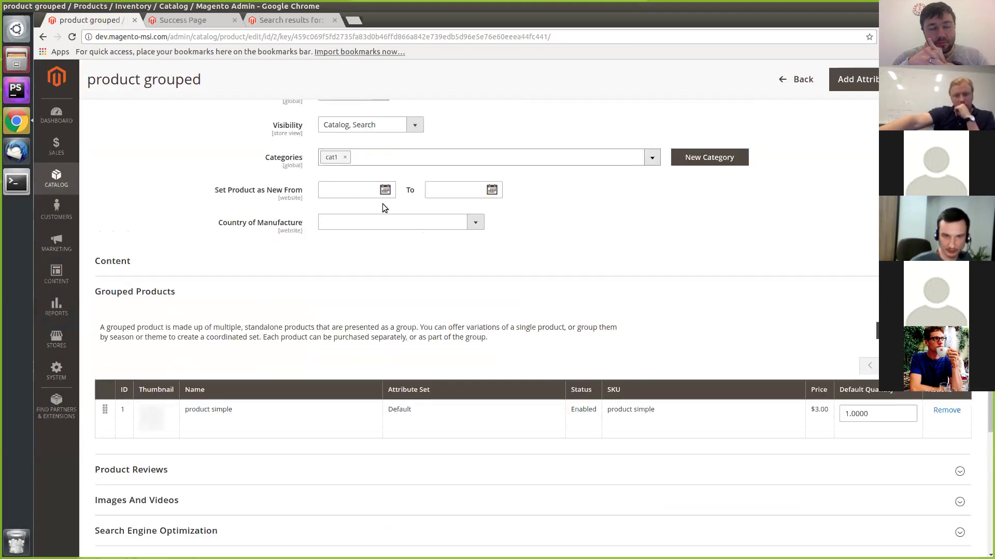
scroll(380, 182, "up", 6)
scroll(740, 127, "up", 3)
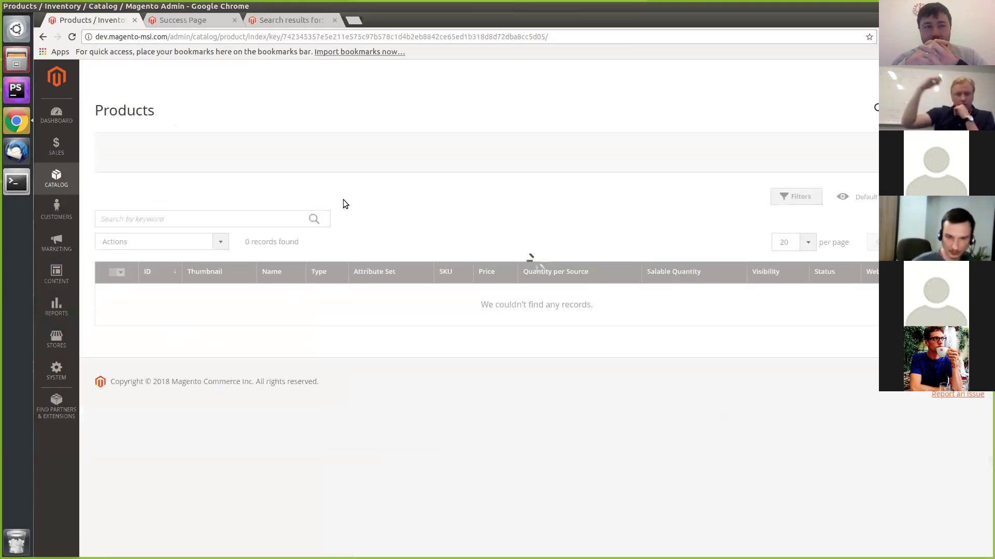
Step: Open the bundle product from the product grid and review its settings and bundle items
left_click(479, 374)
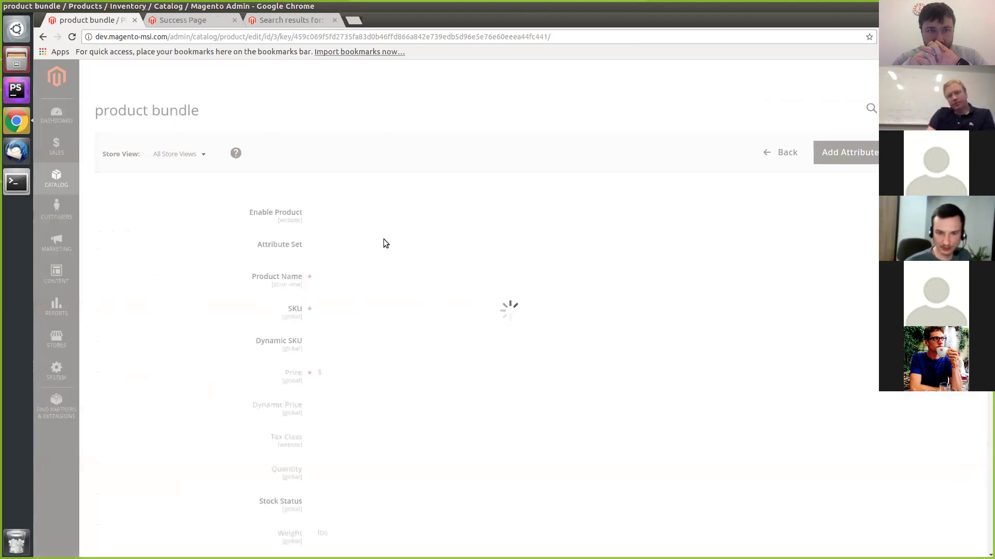
scroll(381, 240, "down", 10)
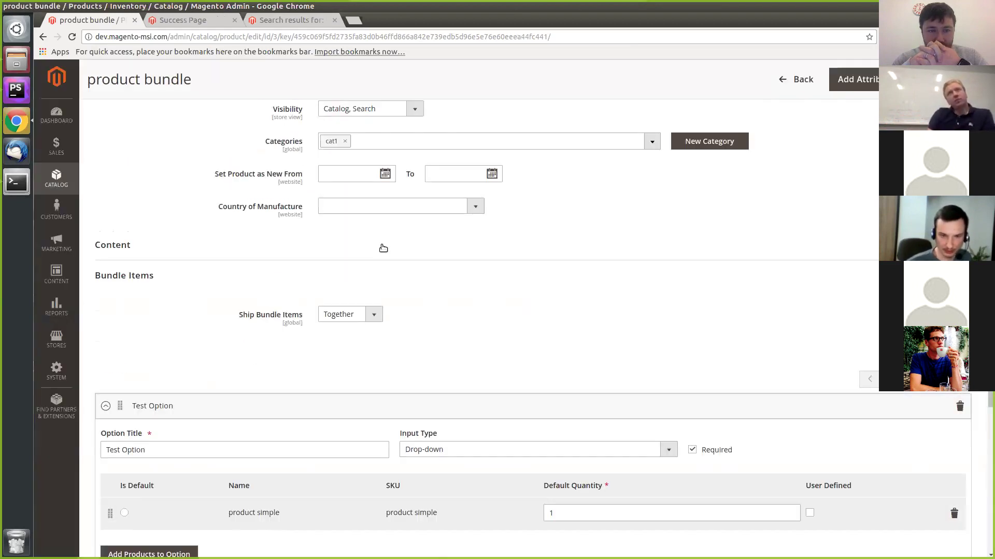
scroll(415, 117, "up", 5)
scroll(415, 118, "down", 4)
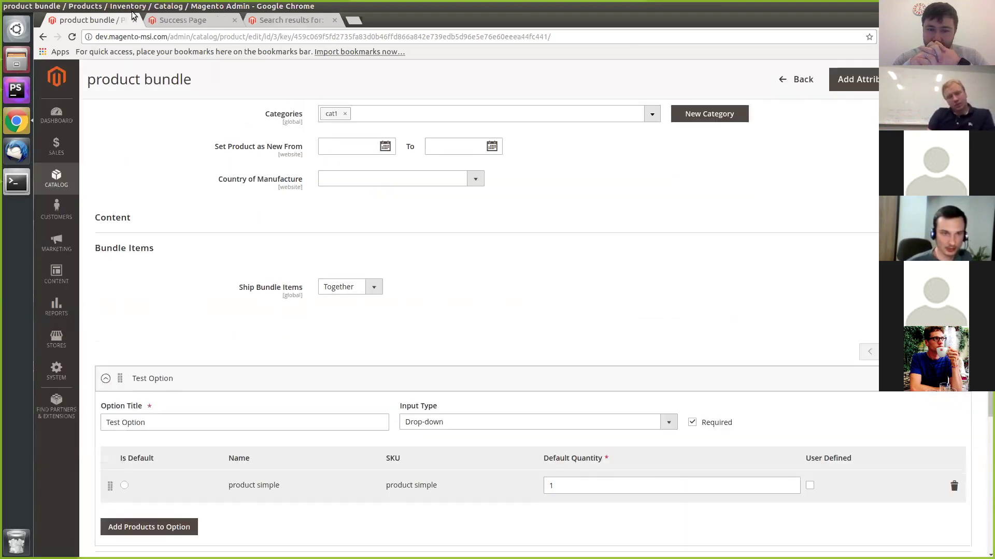
Step: Go to the main website's storefront home page and view the products in the cat1 category
left_click(179, 19)
left_click_drag(390, 37, 215, 36)
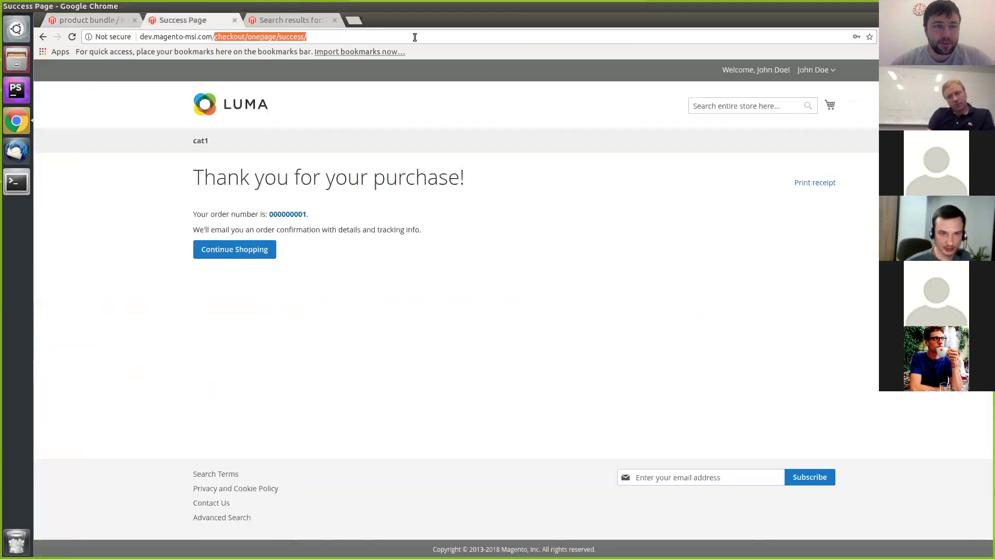
key("BackSpace")
key("Return")
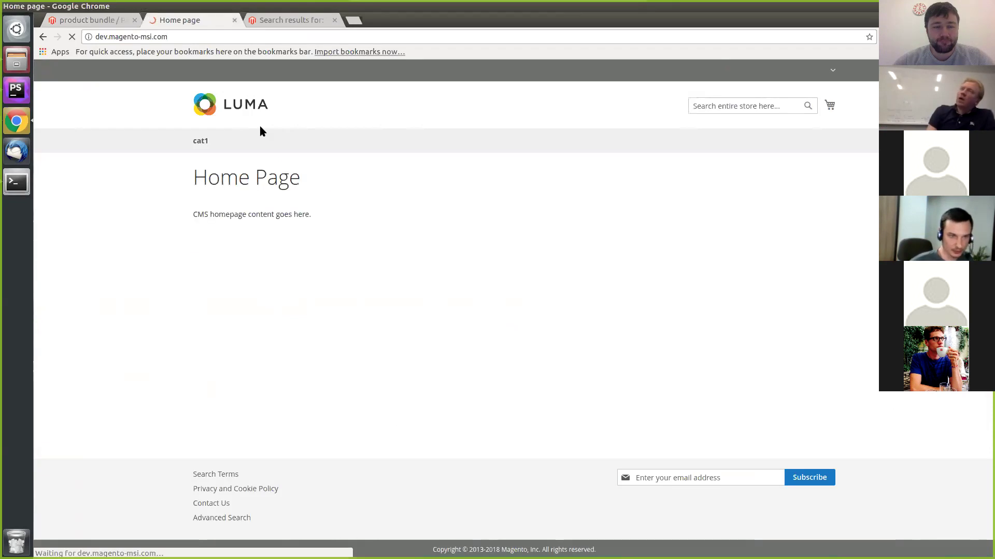
left_click(202, 147)
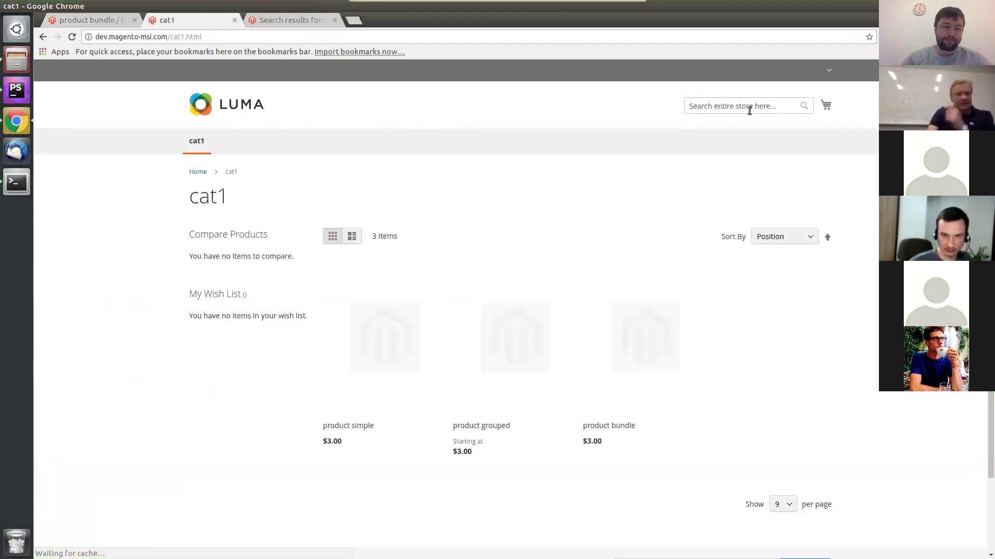
Step: Search the main website's storefront for "product"
left_click(751, 103)
type("produc")
key("Return")
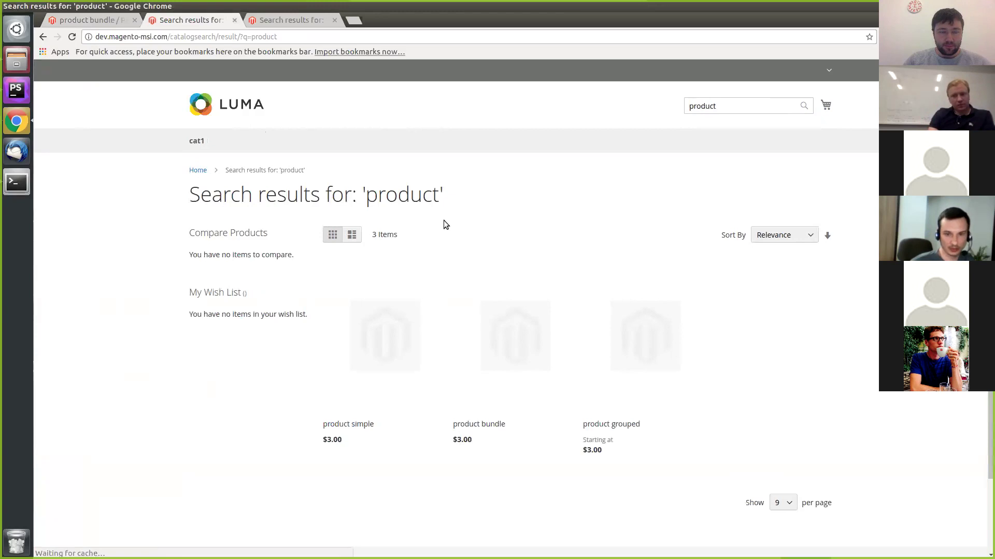
Step: Repeat the search for "product" on the test website's storefront
left_click(283, 17)
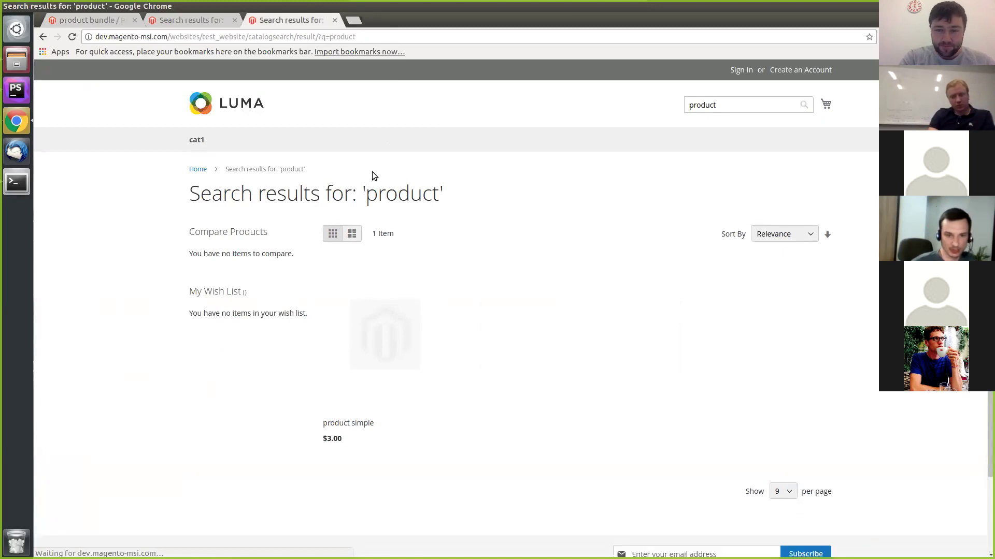
left_click(749, 106)
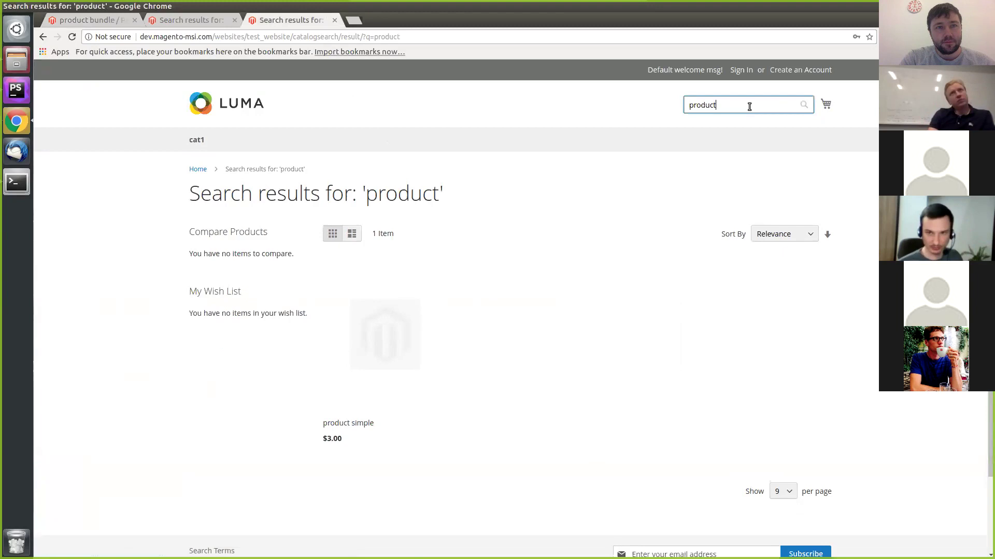
key("Return")
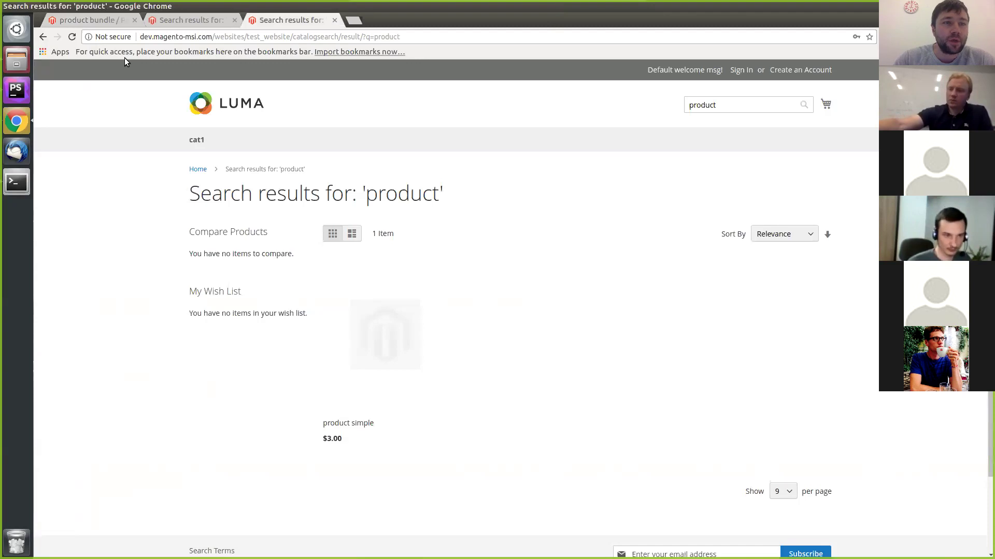
Step: Return to the bundle product in the admin and re-examine its settings and bundle items
left_click(79, 22)
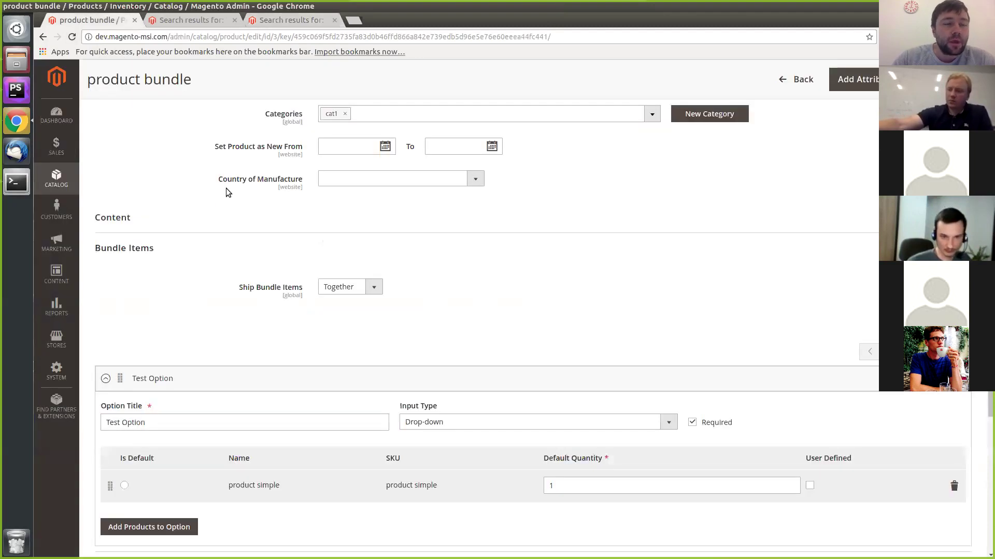
scroll(198, 170, "down", 3)
scroll(198, 169, "up", 3)
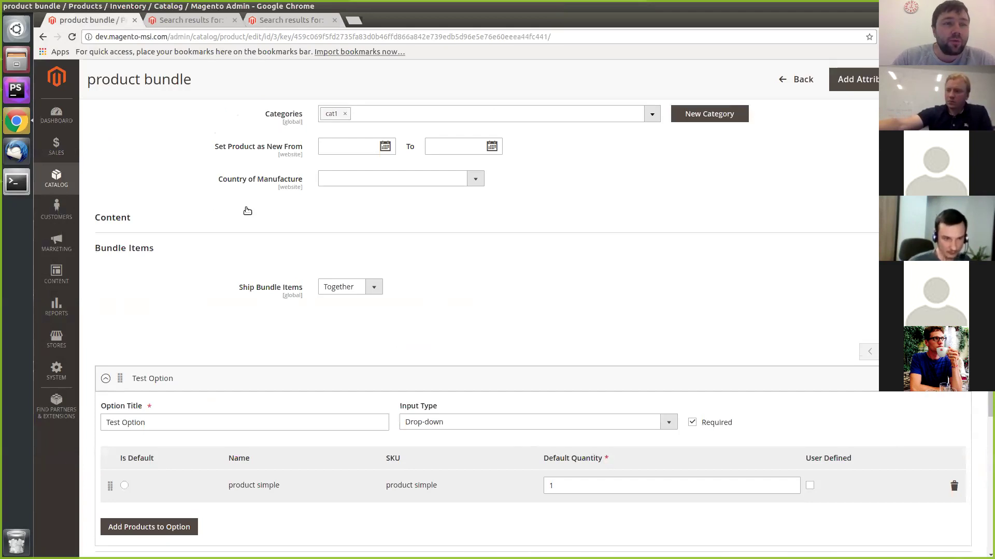
scroll(192, 252, "up", 3)
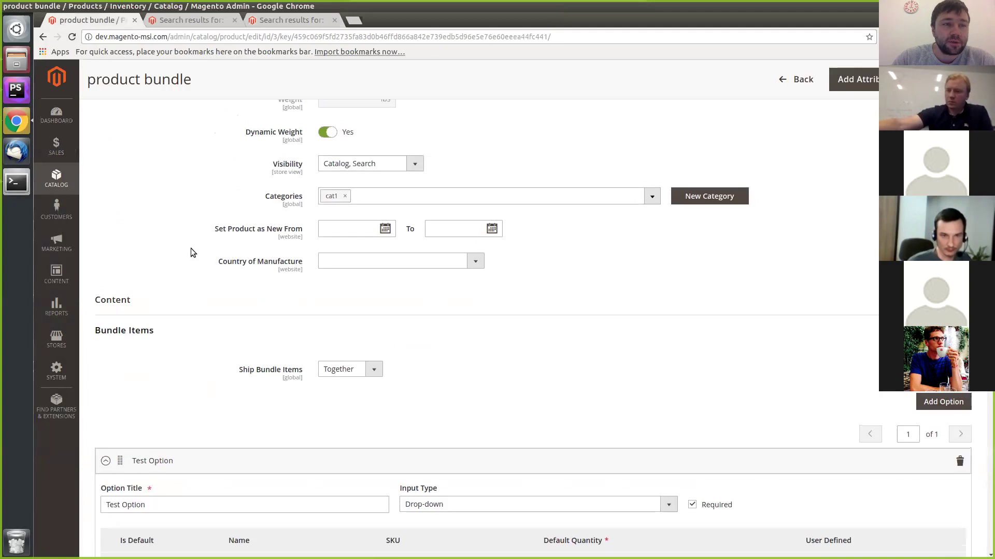